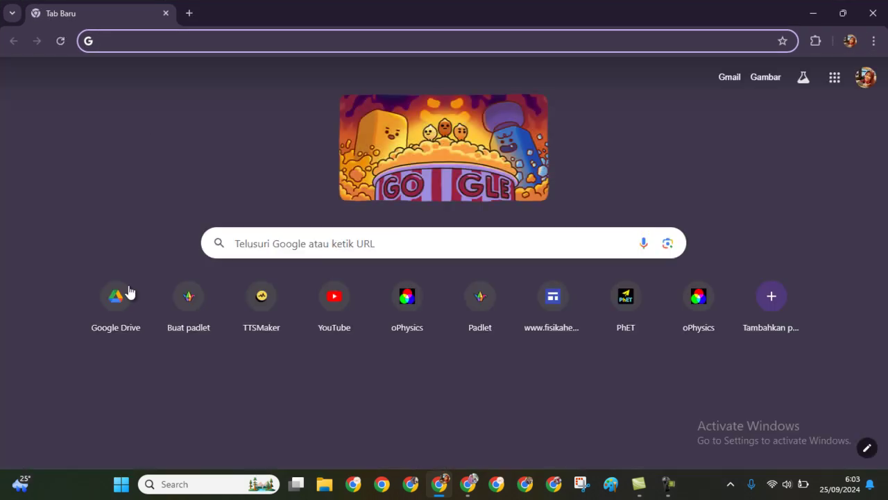
Open Google Drive and create a new folder named "3. WEBSITE" in Drive Saya
click(116, 299)
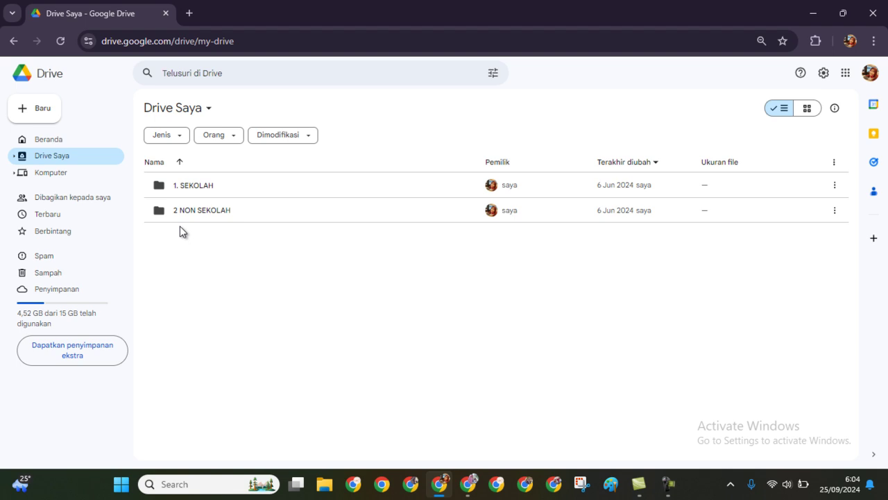
click(54, 116)
click(75, 108)
text(3)
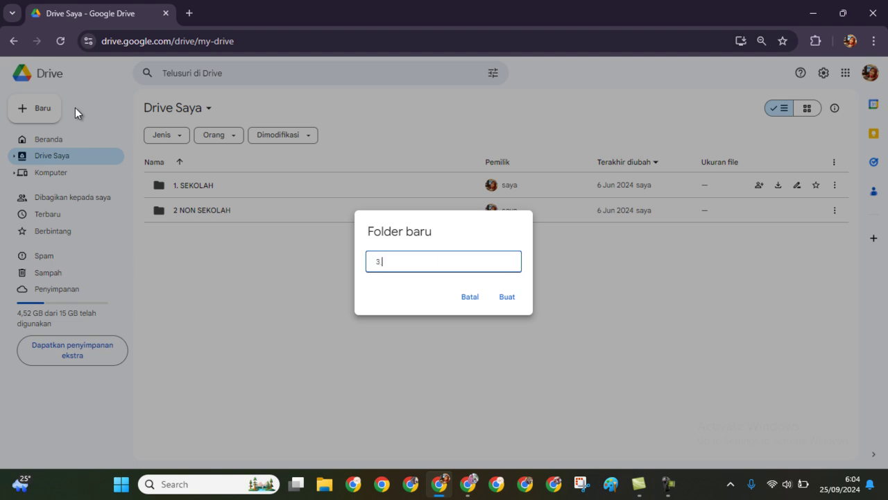
text(. WEBSITE)
key(Return)
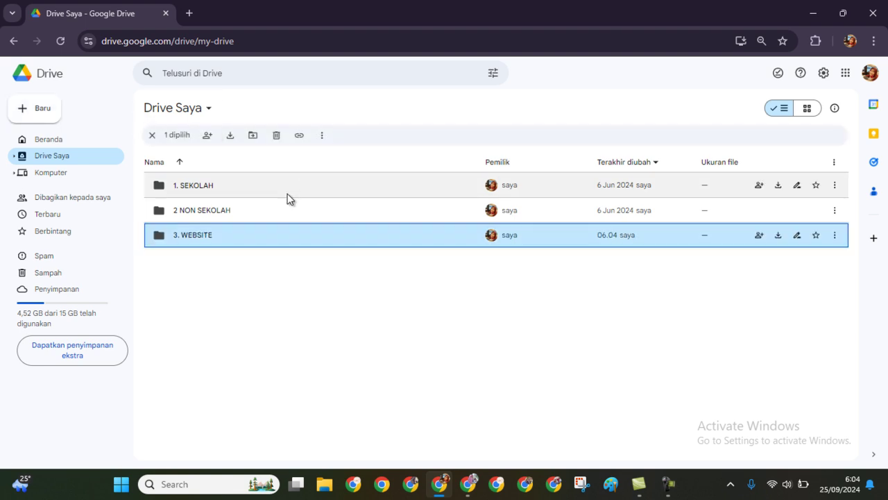
Create a new Google Sites site inside the "3. WEBSITE" folder
double_click(252, 235)
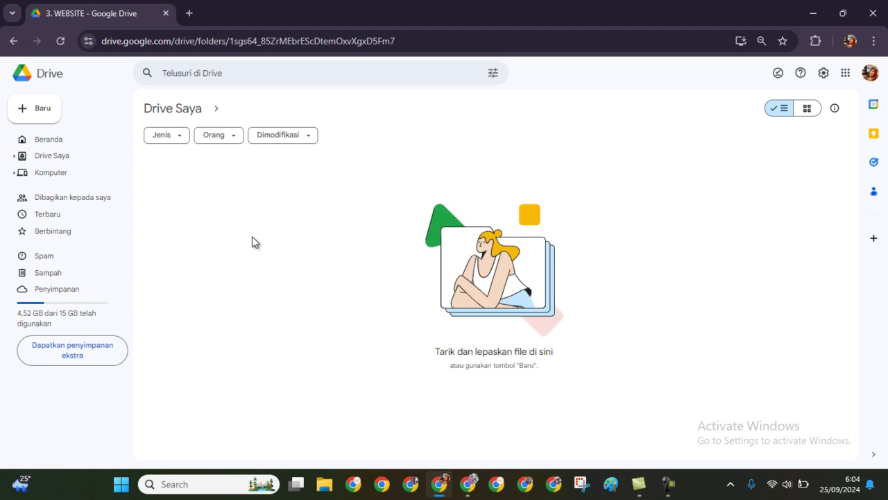
click(36, 109)
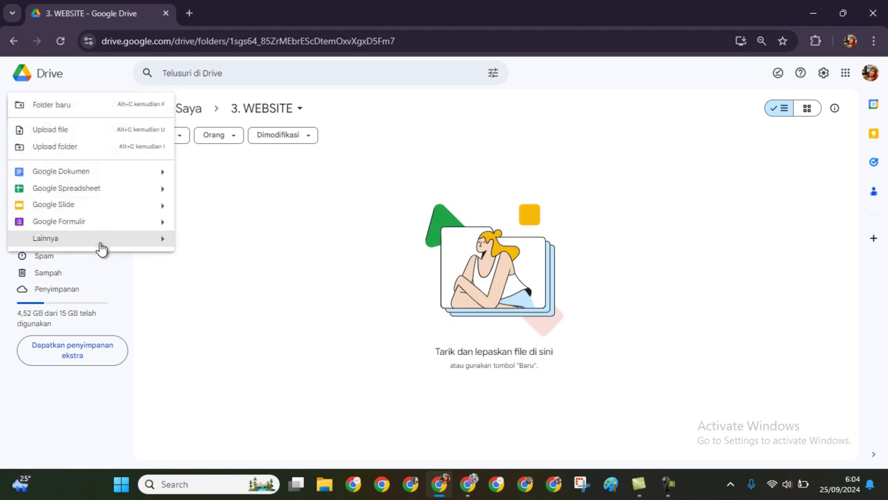
mouse_move(104, 248)
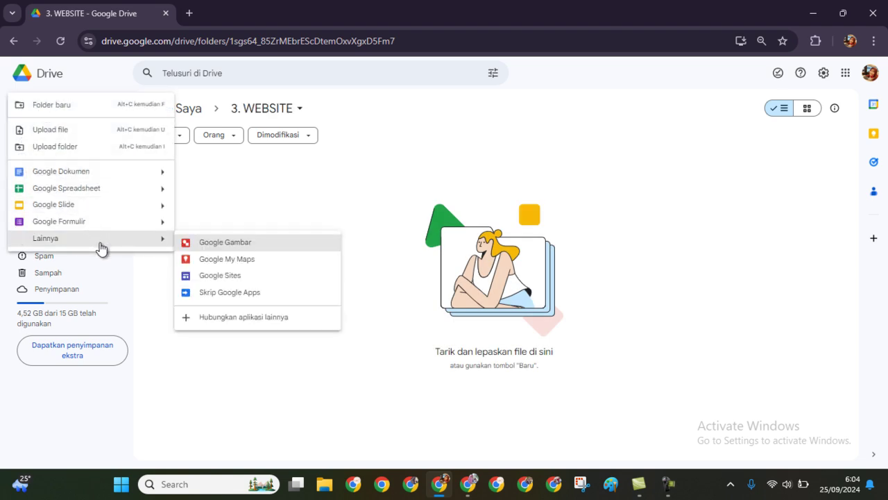
click(212, 275)
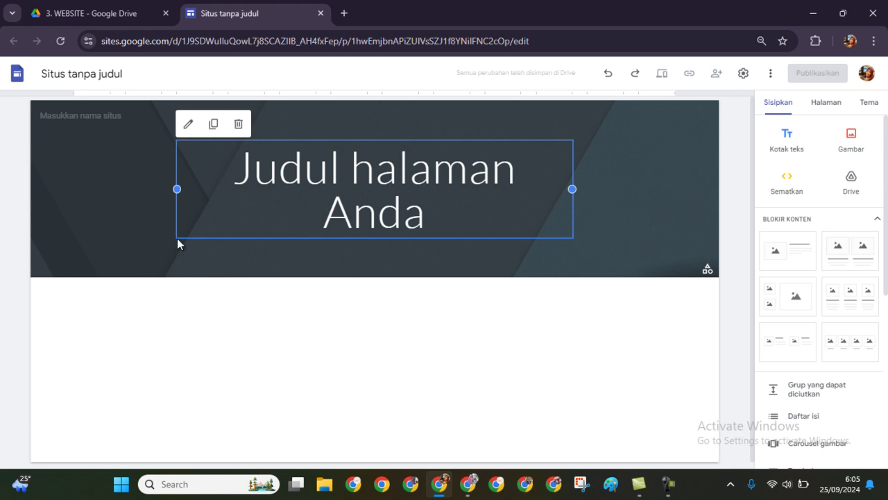
Replace the header's placeholder page title with "Kreator Konten Sains"
click(373, 201)
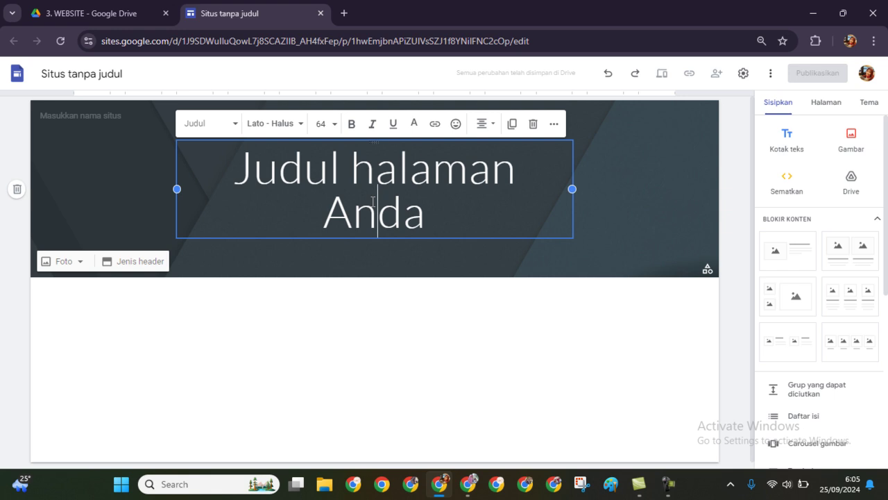
key(ctrl+a)
text(k)
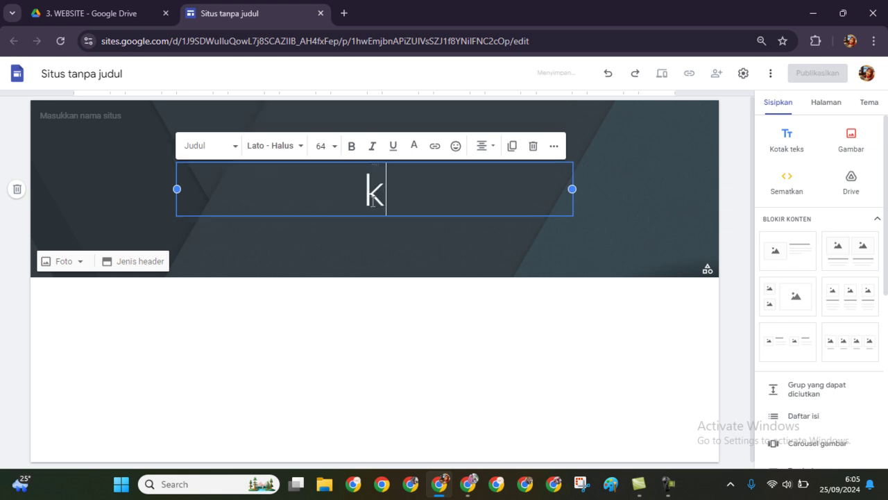
key(BackSpace)
text(Kr)
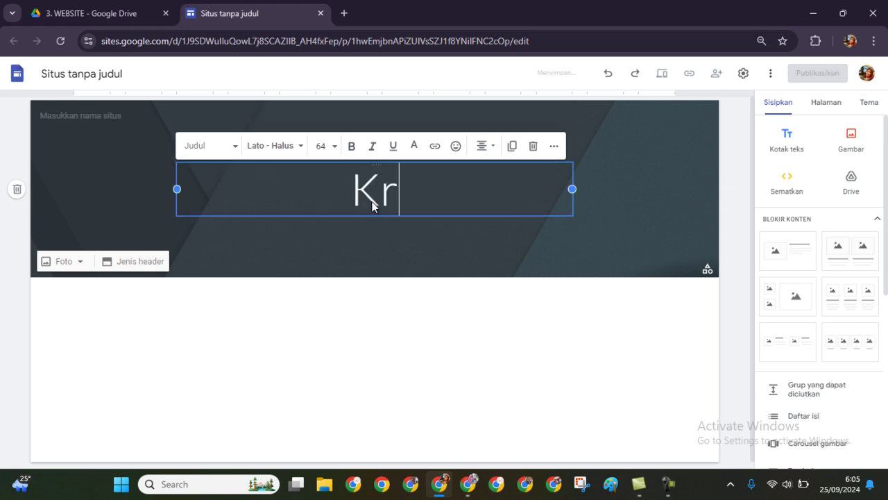
text(eator Ko)
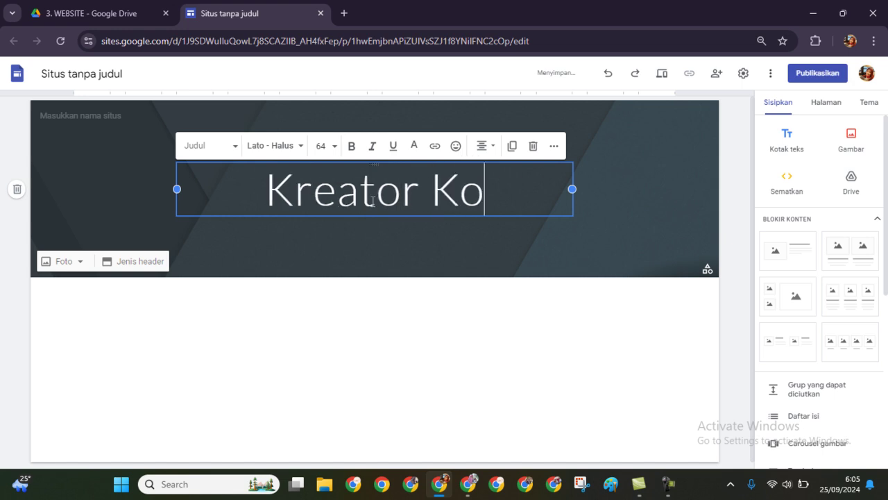
text(nten Sains)
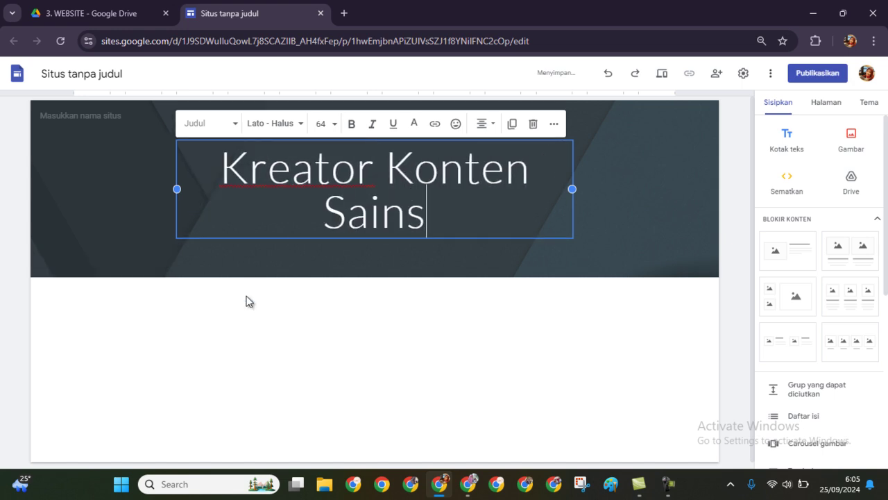
click(304, 310)
Name the site document "KOKONIS"
click(103, 76)
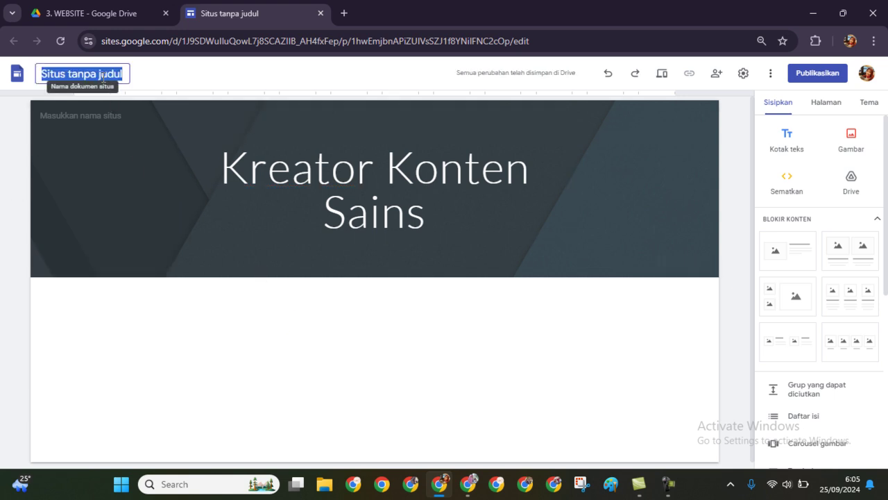
text(kok)
key(BackSpace)
key(BackSpace)
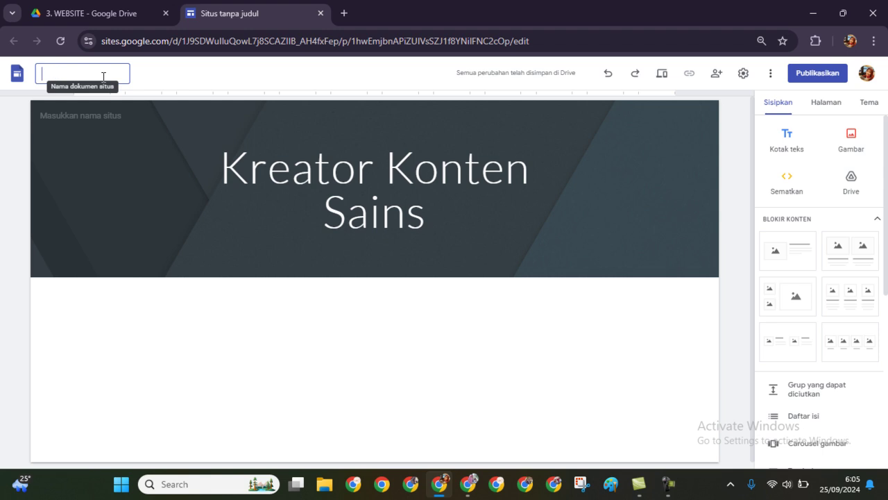
text(KOKONIS)
key(Return)
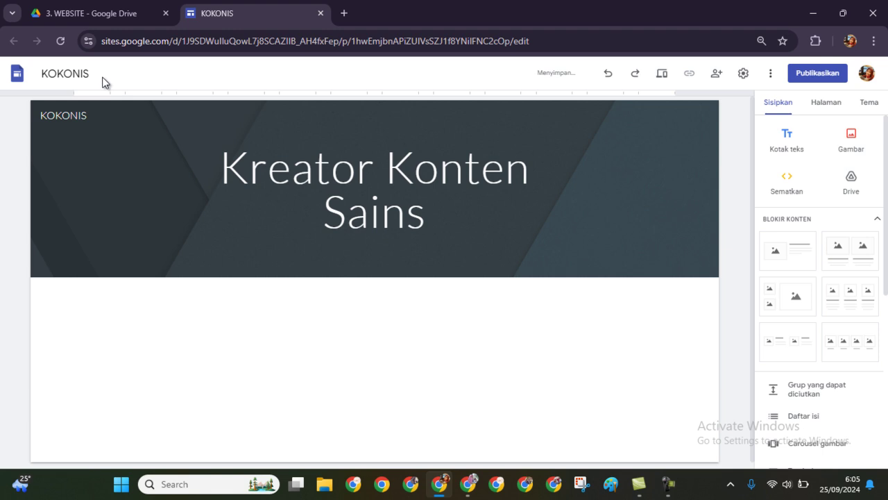
click(48, 71)
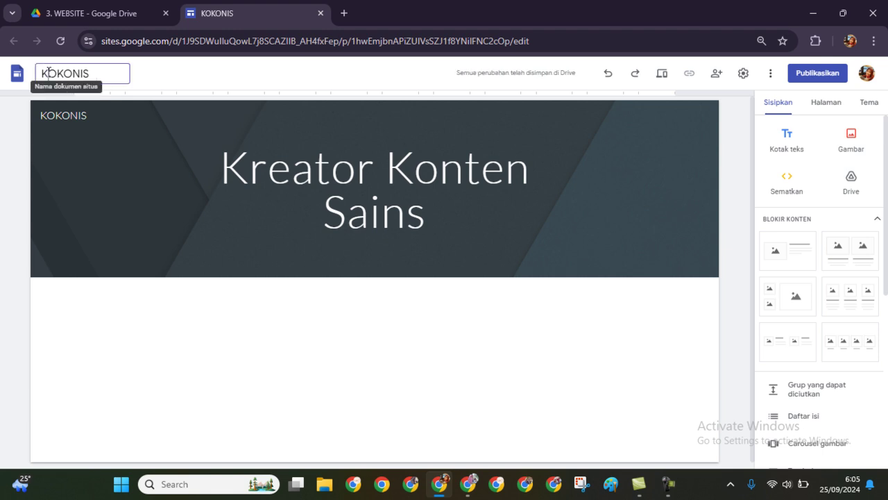
Start choosing a logo image for the site and search Google Images for "KREATOR"
mouse_move(64, 119)
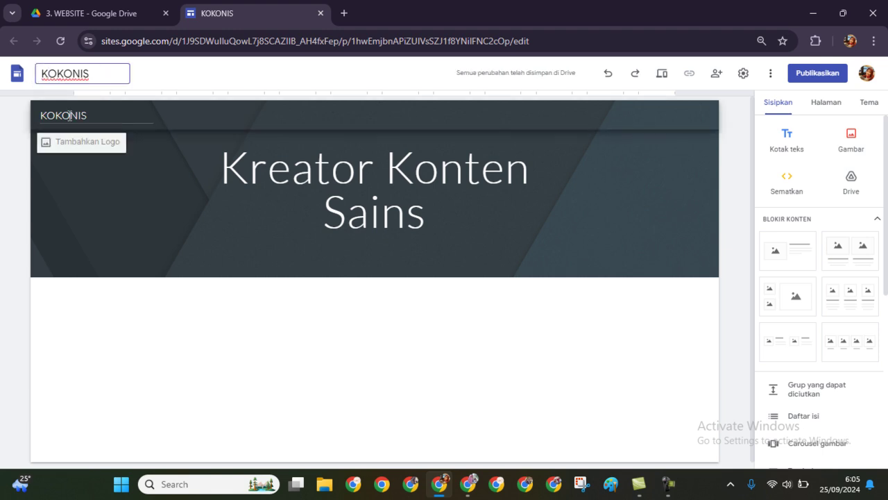
click(58, 147)
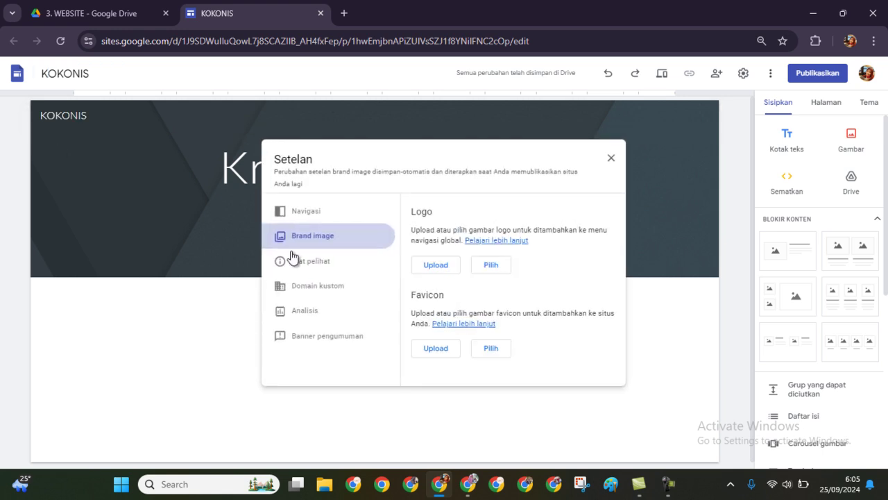
click(489, 267)
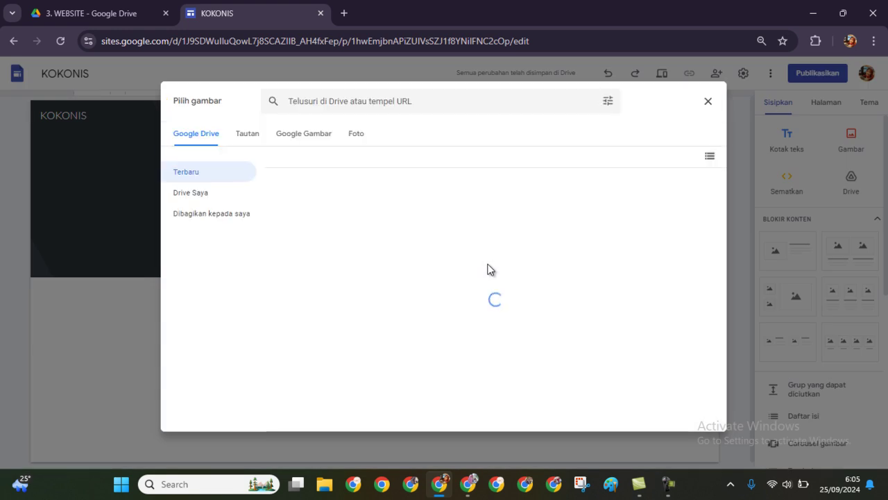
click(413, 104)
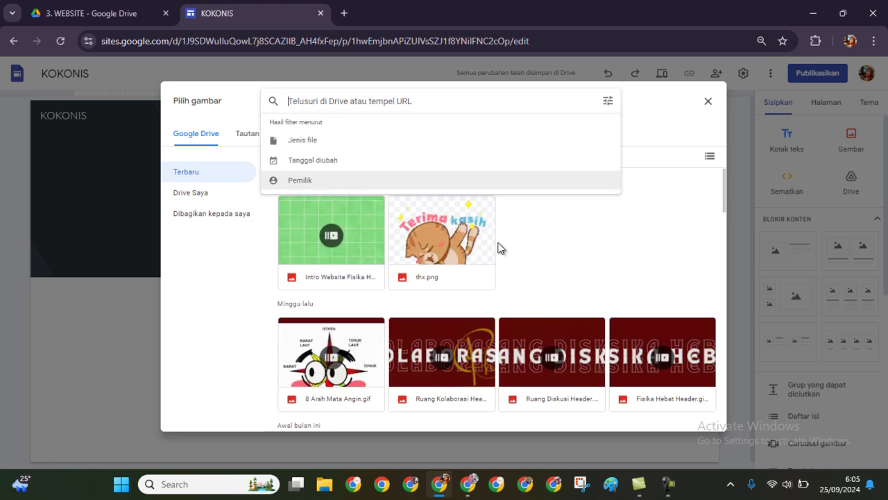
click(694, 123)
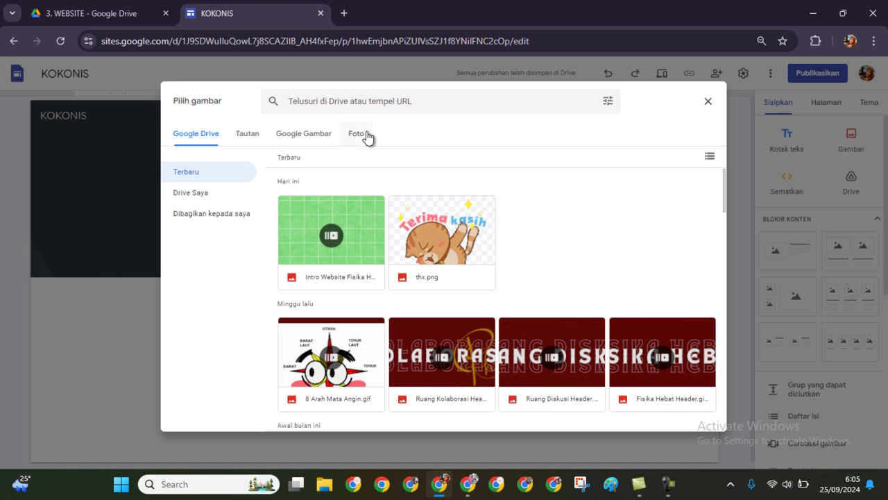
click(317, 139)
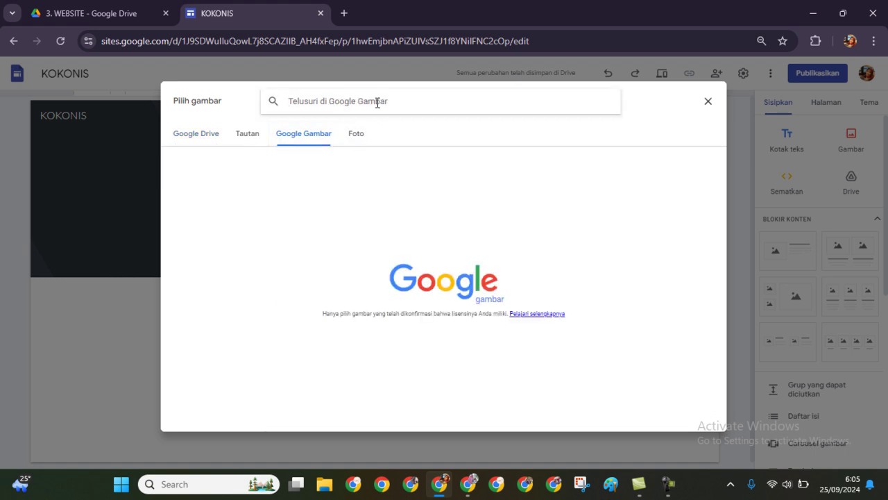
text(KREATOR)
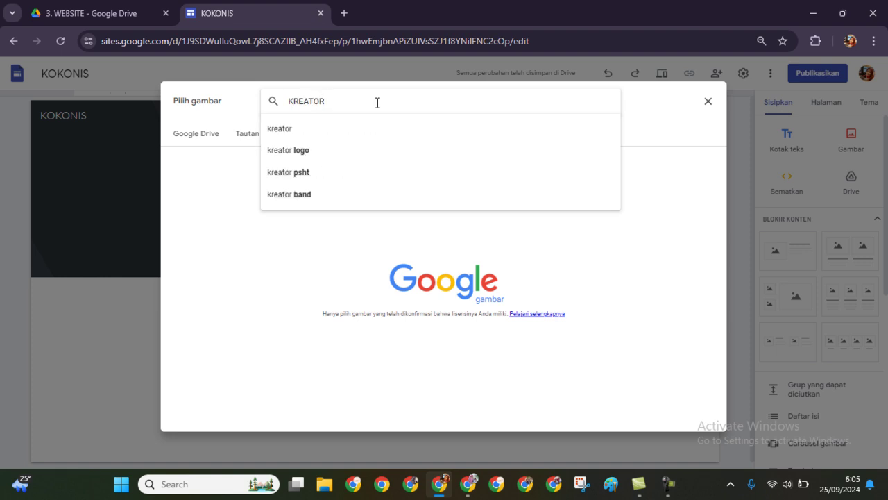
key(Return)
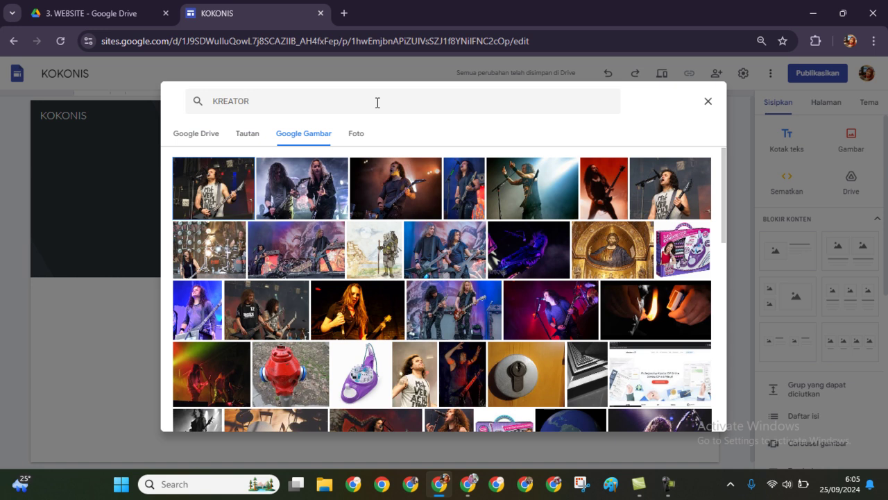
Search Google Images for "sains" instead and insert the cartoon scientist with glasses and test tubes as the site logo
click(378, 102)
key(BackSpace)
key(BackSpace)
key(BackSpace)
key(BackSpace)
key(BackSpace)
key(BackSpace)
key(BackSpace)
text(sains)
key(Return)
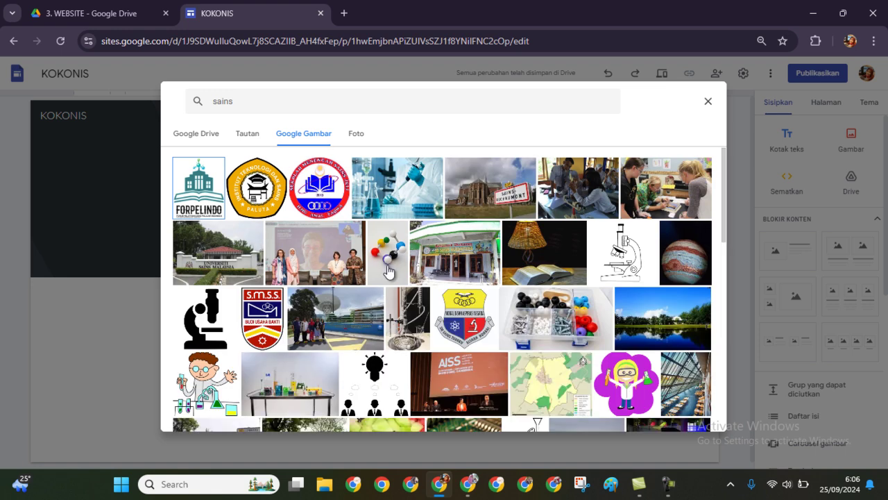
click(215, 375)
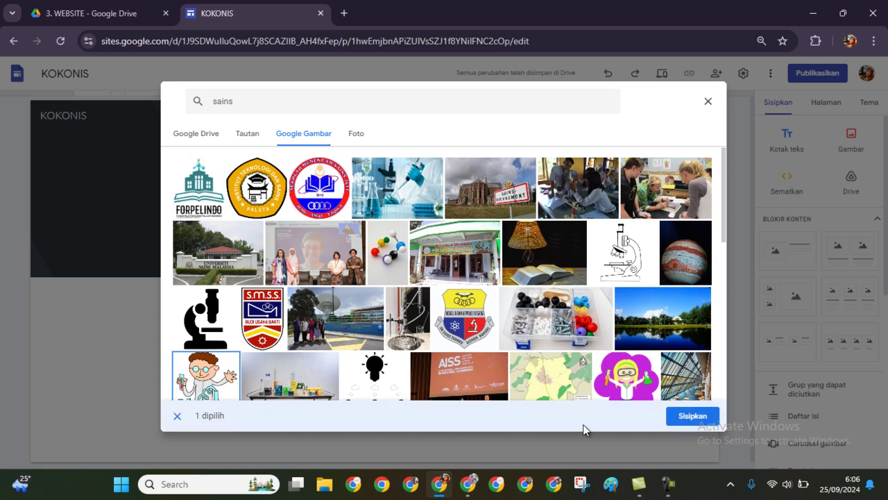
click(697, 420)
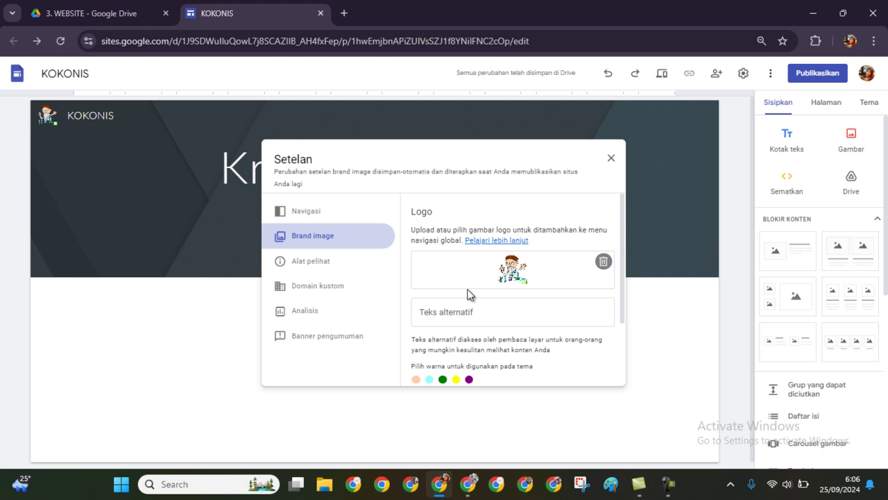
Replace the logo with the Logo Keerom image found by searching "logo" on ANW Data (E:), and remove that logo again
click(603, 263)
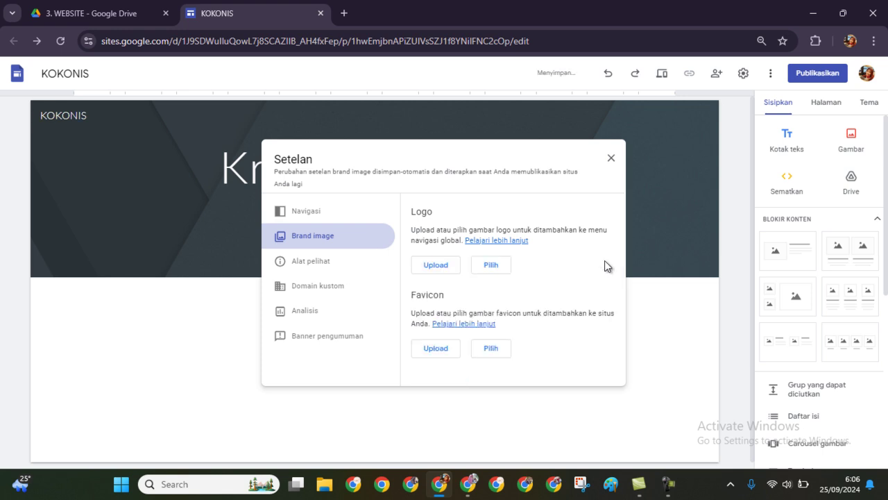
click(445, 266)
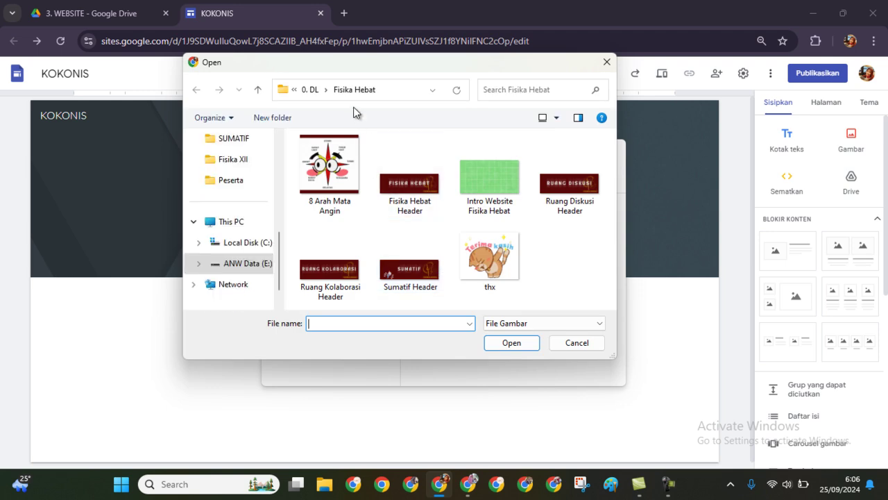
click(262, 265)
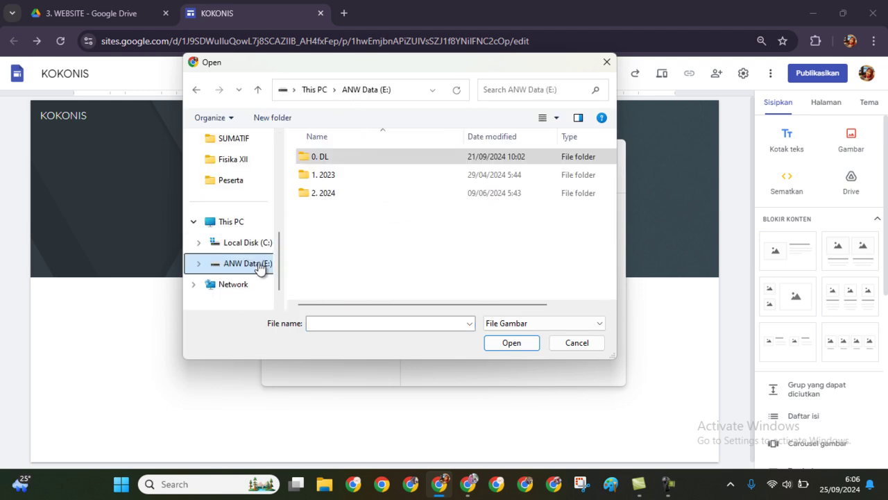
click(529, 89)
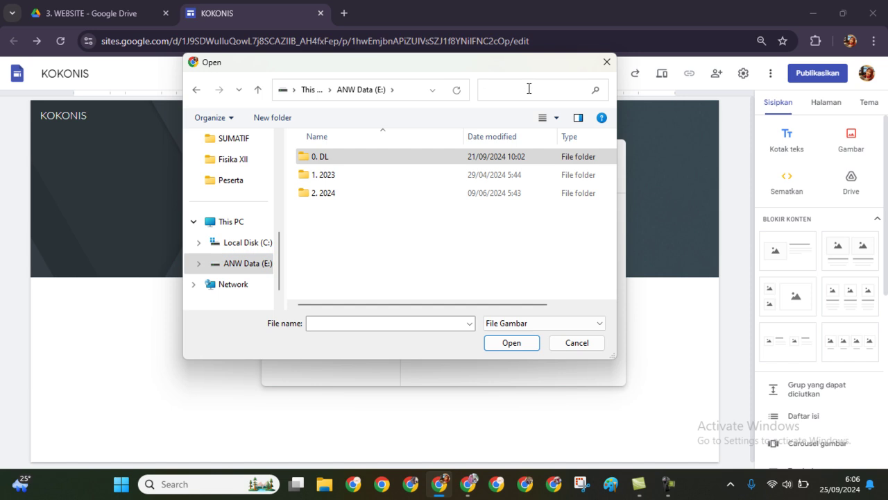
text(logo)
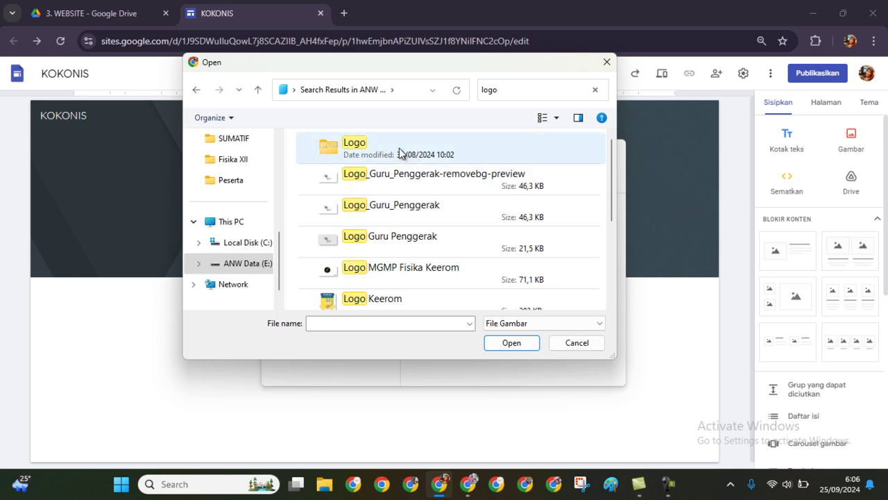
click(395, 300)
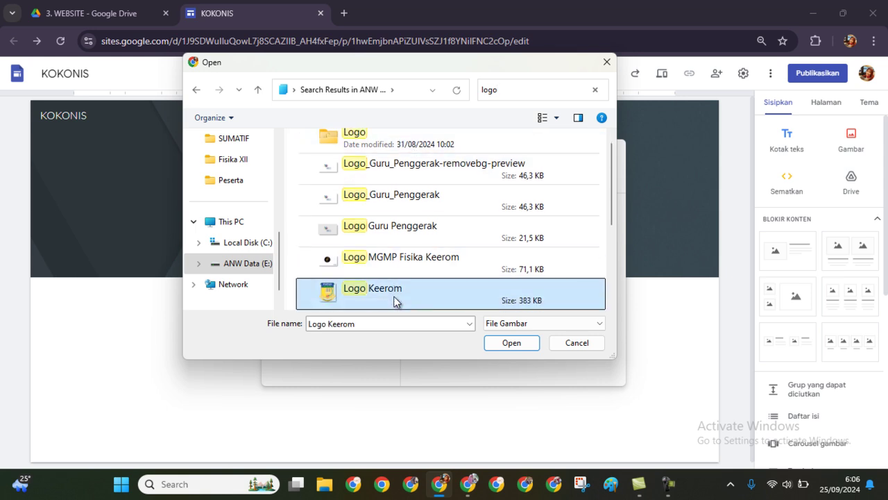
click(501, 347)
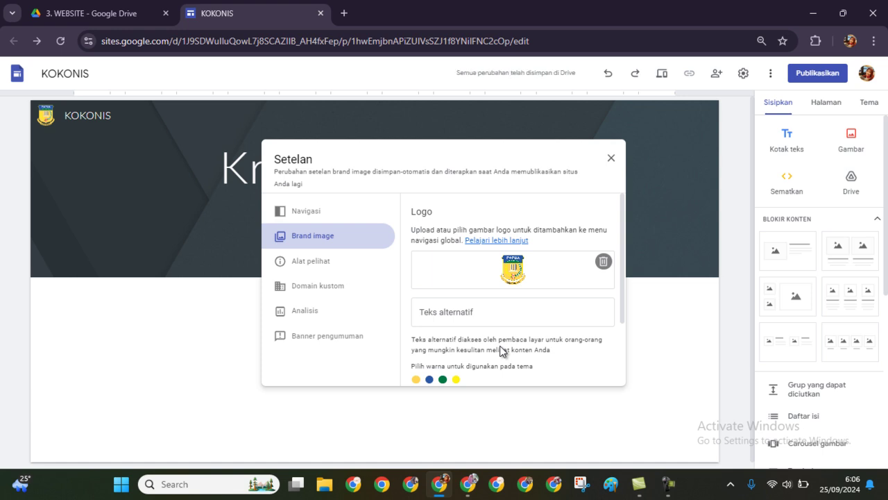
click(603, 261)
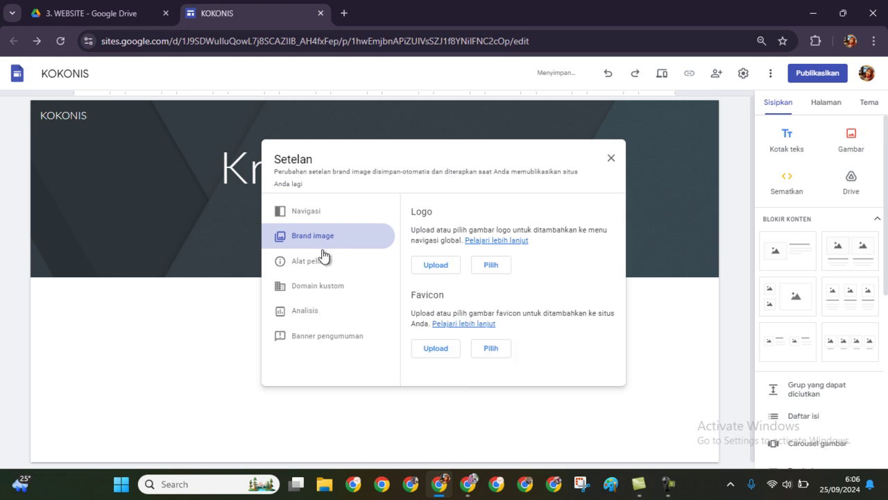
Examine the site settings for navigation mode, brand image, viewer tools and custom domain setup, leaving the domain setup without entering a domain
click(315, 215)
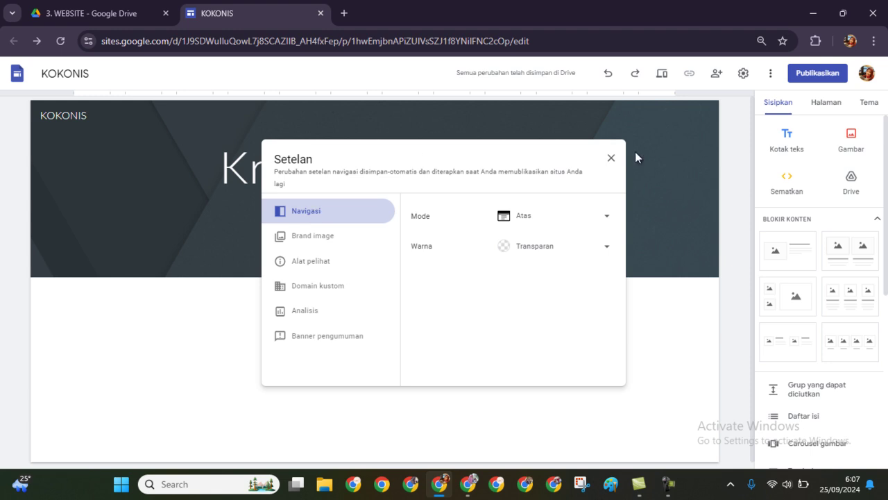
click(609, 218)
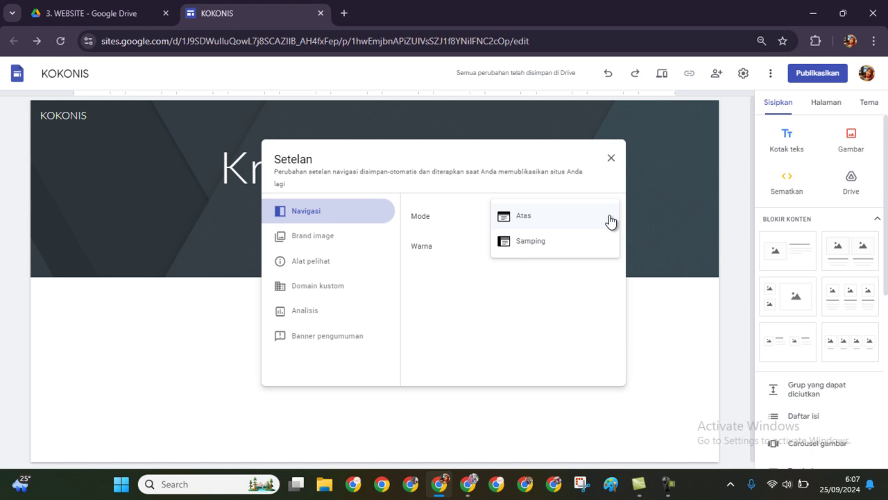
click(349, 241)
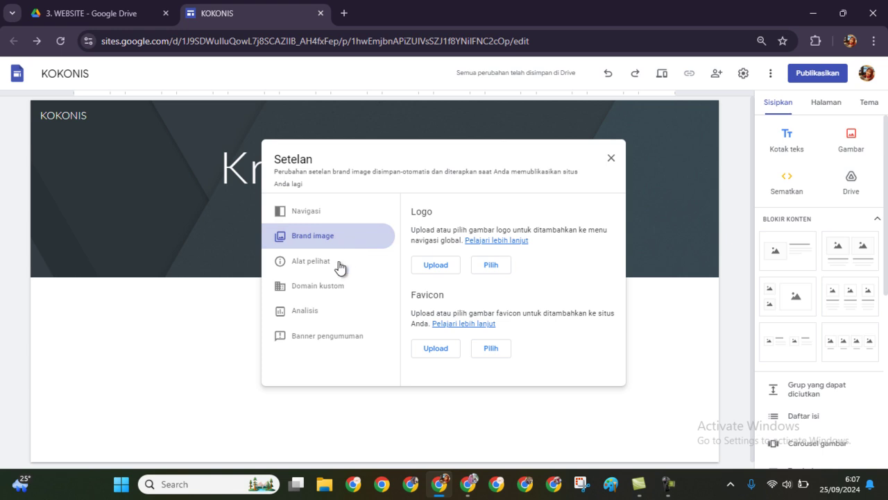
click(339, 265)
click(345, 290)
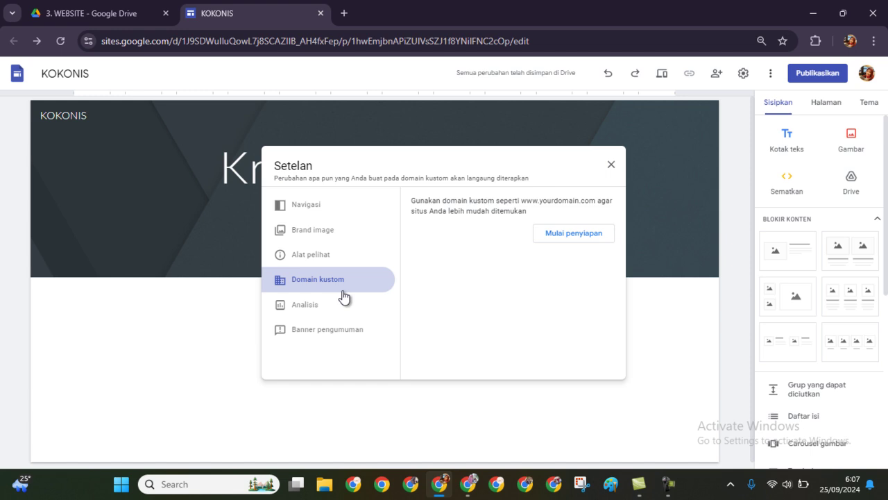
click(546, 236)
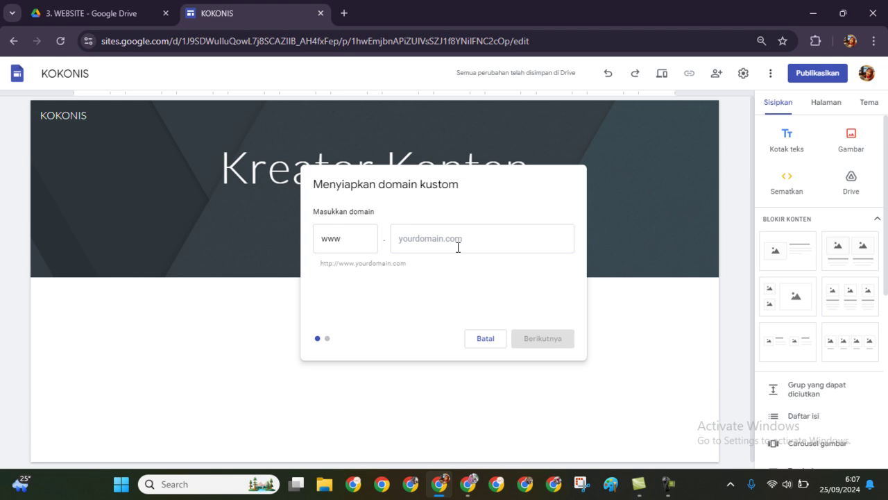
click(498, 340)
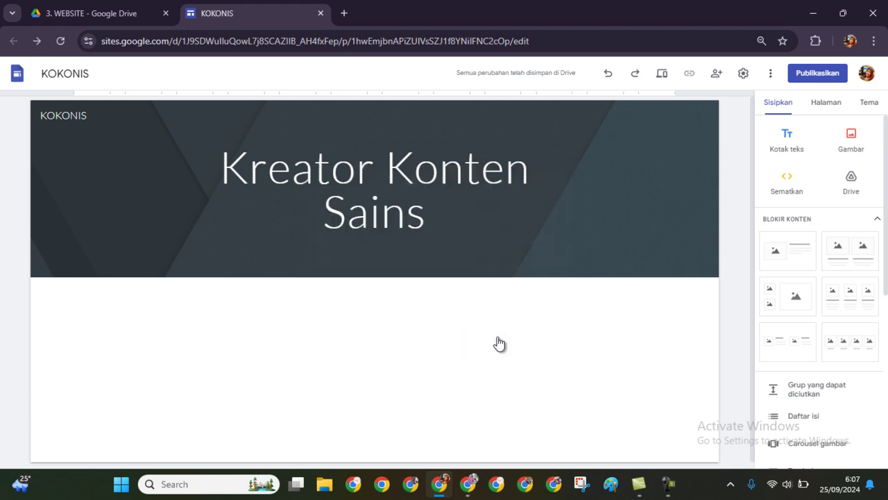
click(172, 233)
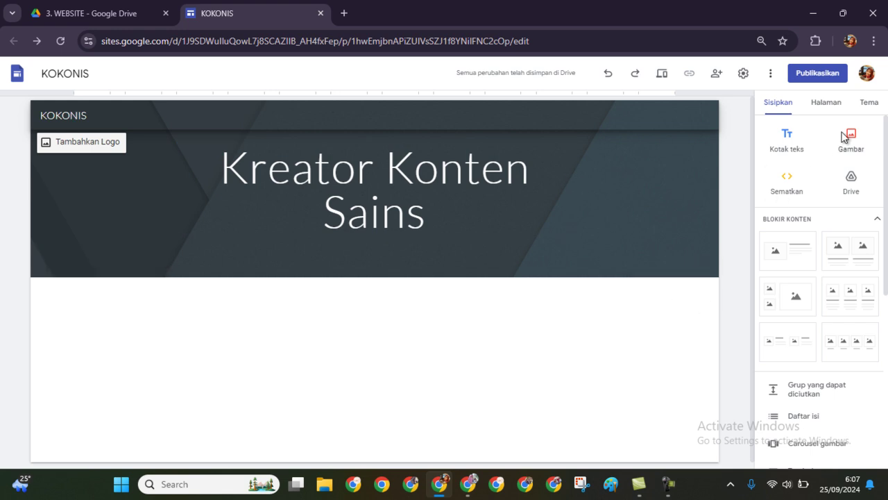
Rename the site's home page from the page list to "Beranda"
click(820, 104)
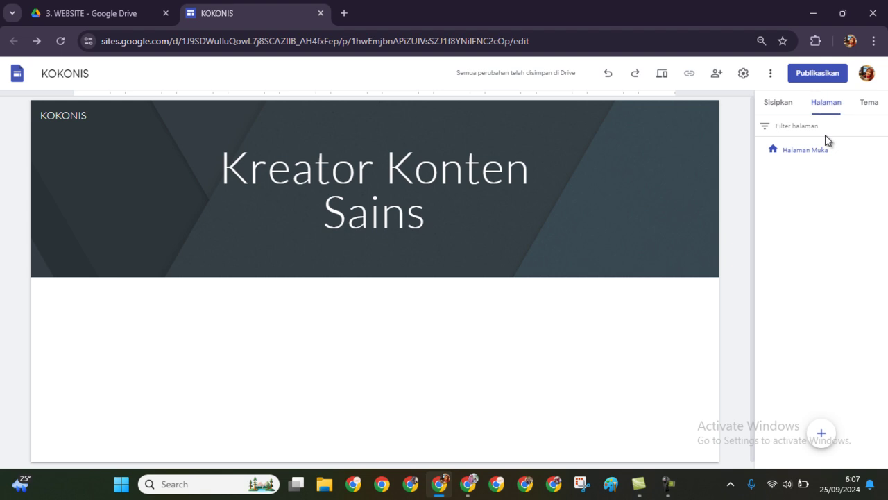
double_click(819, 152)
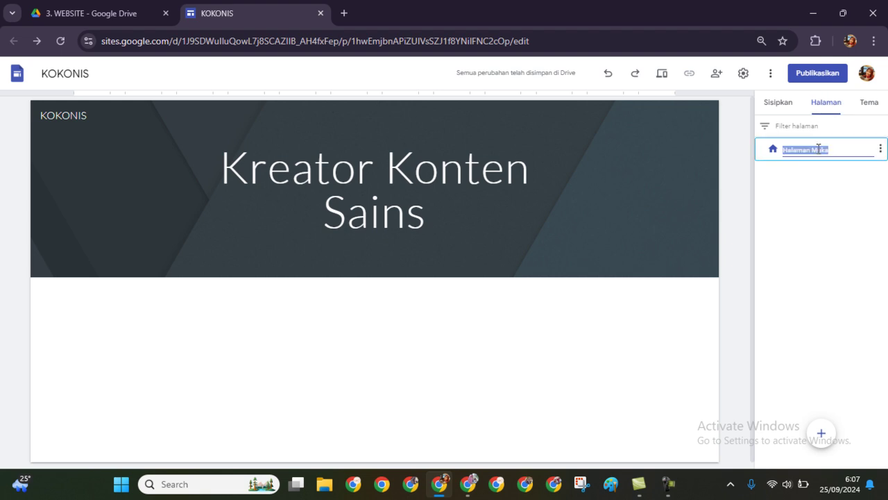
text(Beranda)
key(Return)
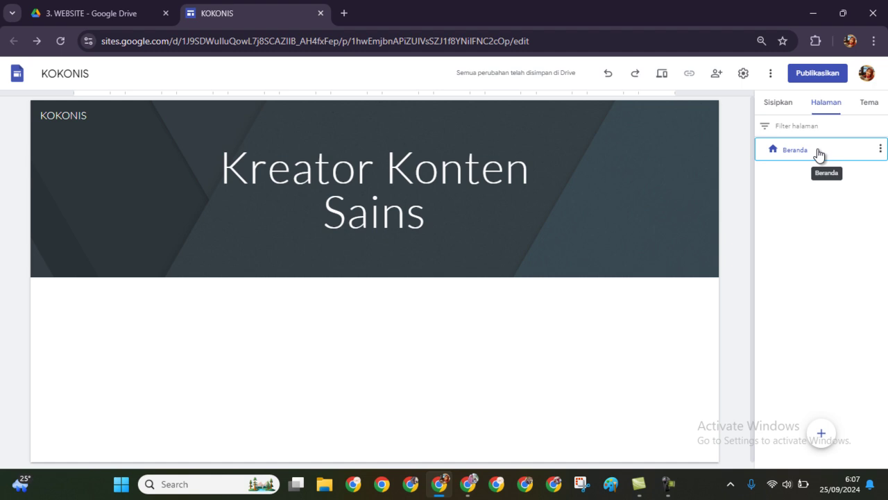
Apply the Impresi theme to the site and open its custom color picker
click(874, 105)
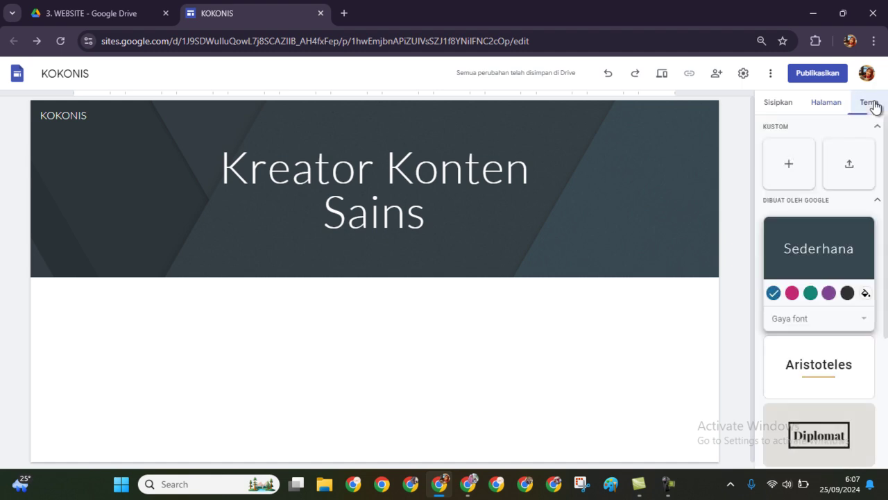
drag(887, 161, 886, 313)
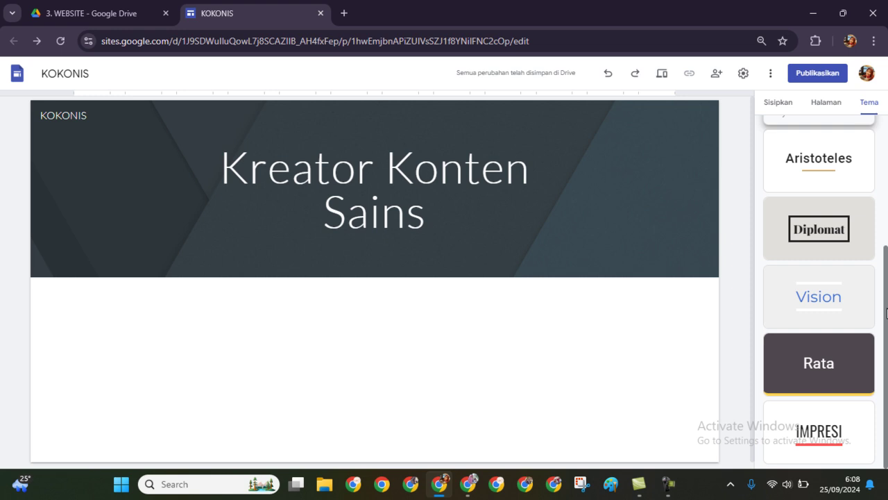
click(815, 432)
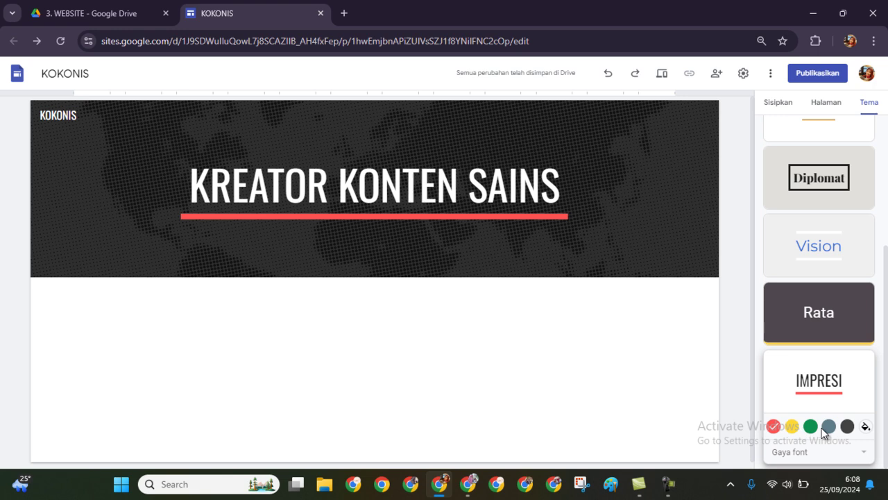
click(866, 426)
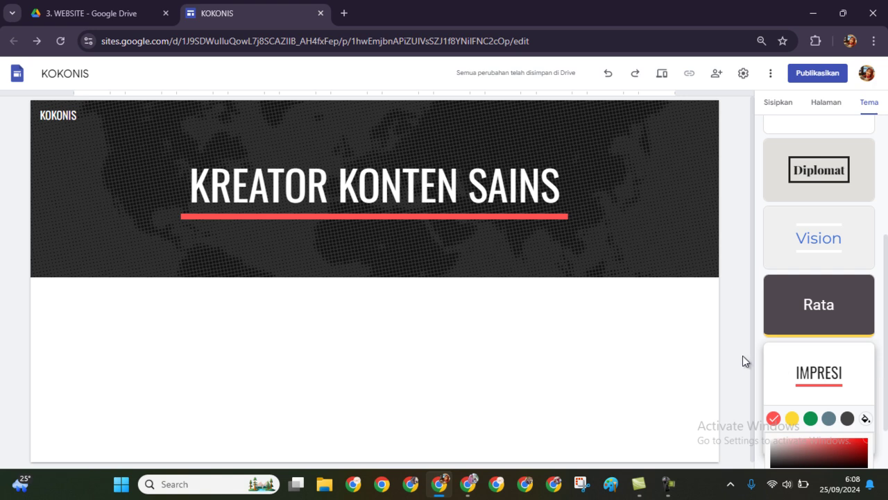
Add a full-page embed (Sematan halaman penuh) named "Ruang Diskusi" to the site
click(826, 106)
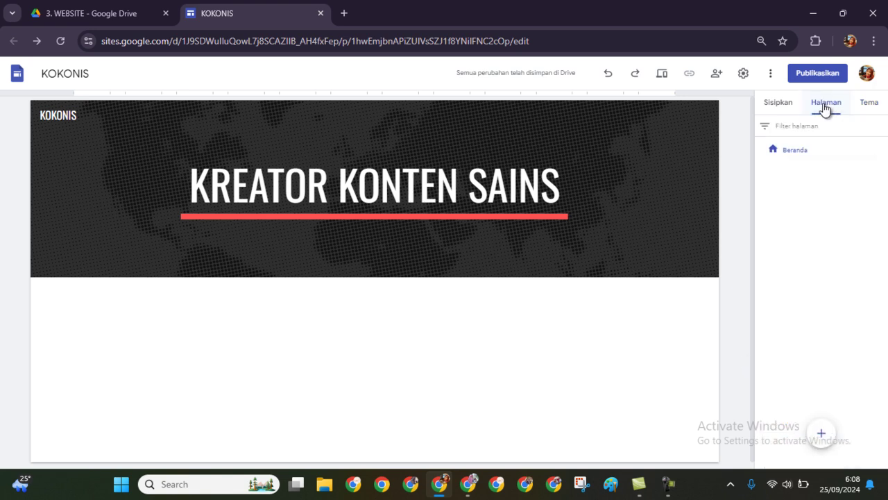
mouse_move(823, 435)
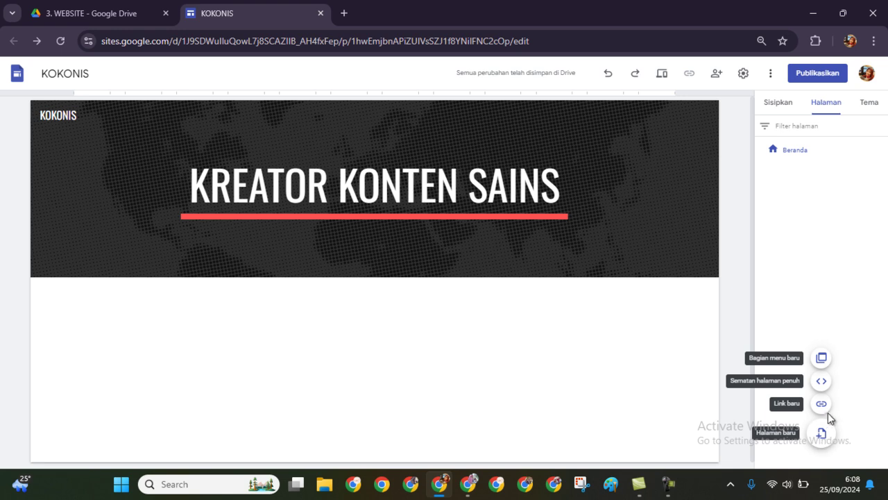
click(822, 381)
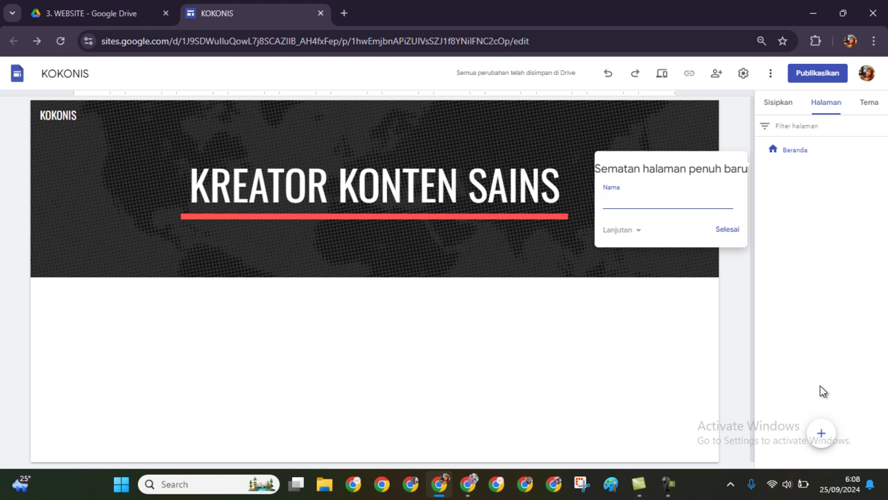
text(Ruang Diskusi)
click(725, 230)
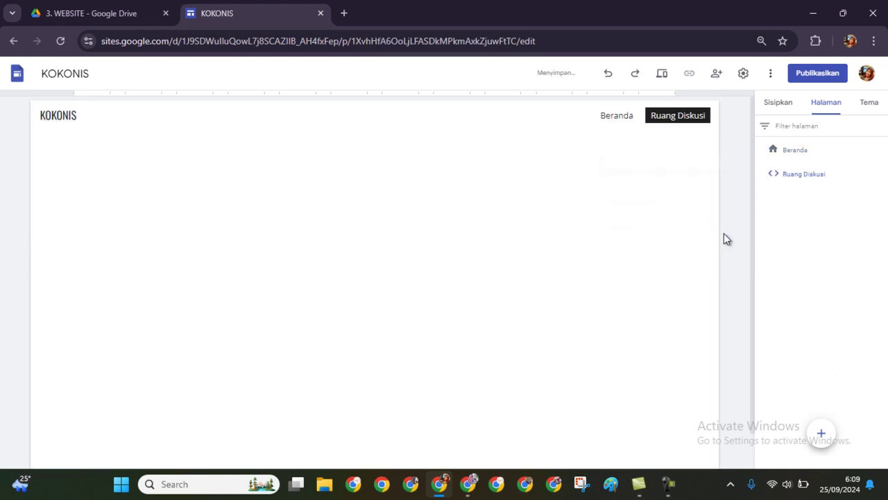
Add a regular new page named "Ruang Kolaborasi" and compare it with the Ruang Diskusi embed page
click(820, 434)
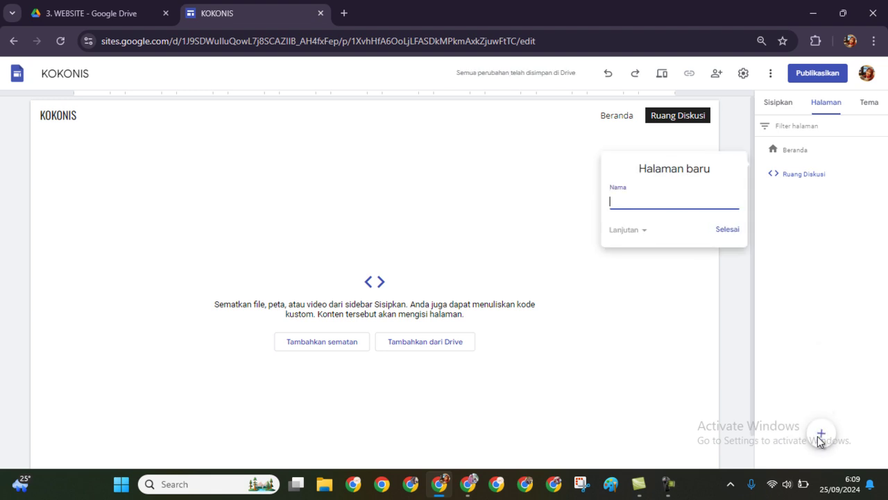
text(Ruang Kolaborasi)
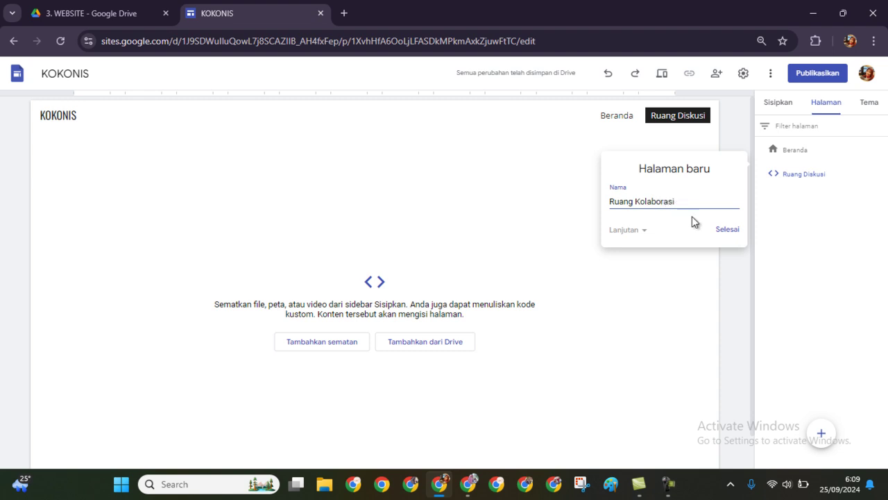
click(724, 230)
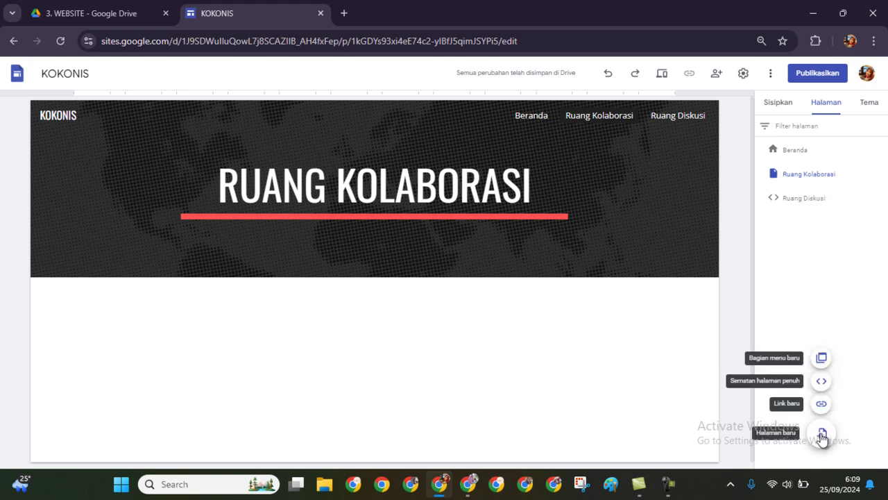
click(806, 202)
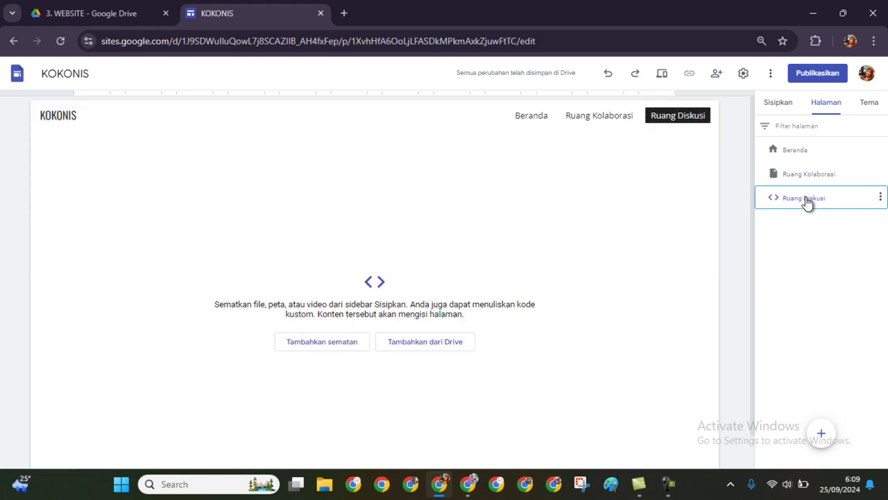
click(828, 177)
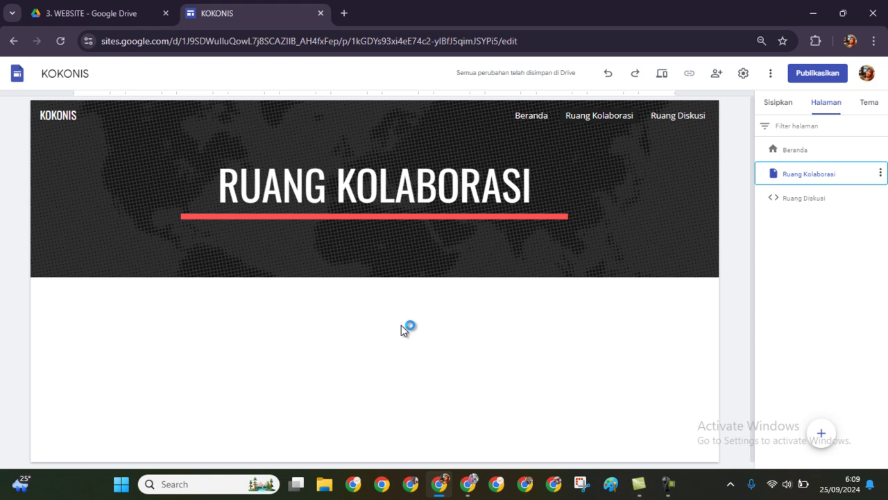
click(798, 206)
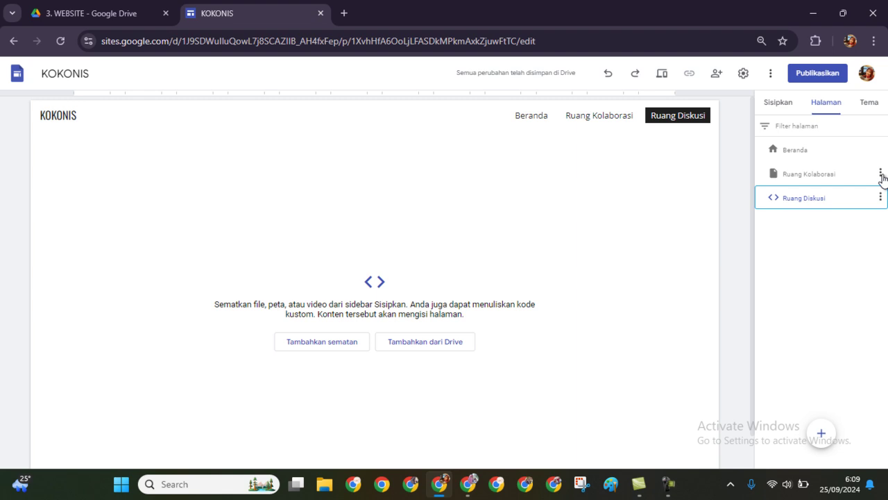
Add a subpage named "Kepala Sekolah" under the Ruang Kolaborasi page
click(881, 174)
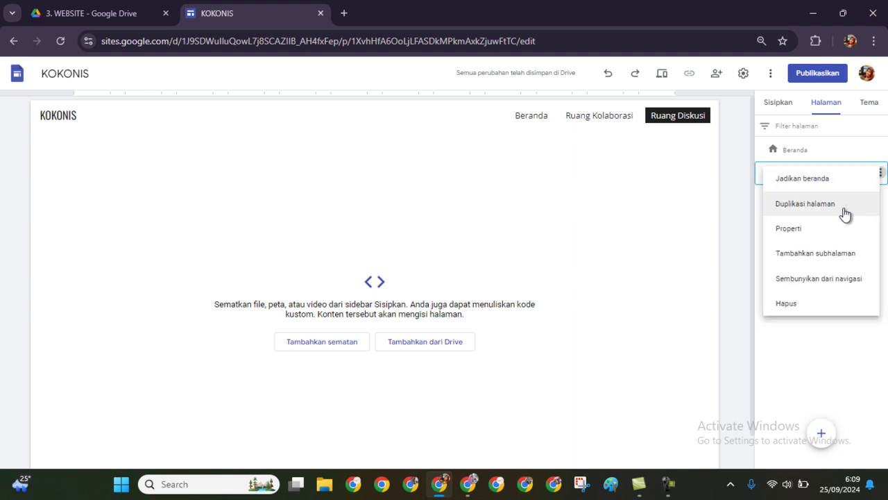
click(838, 263)
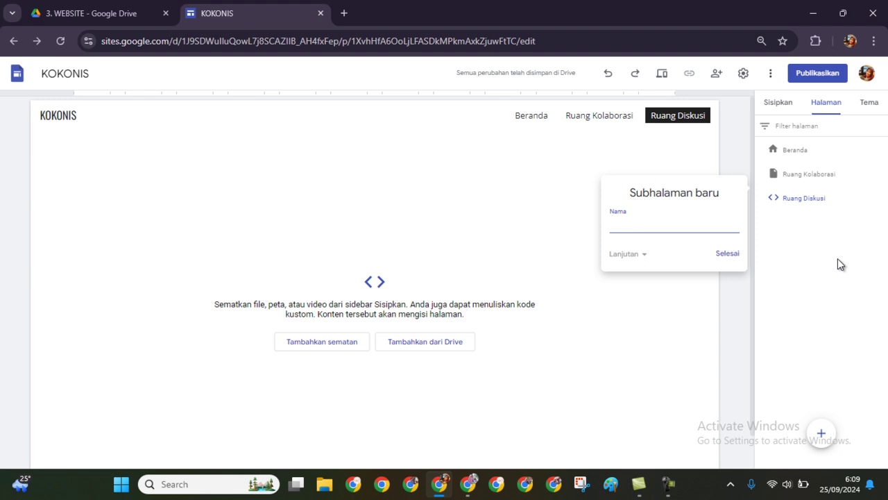
text(Kel)
key(BackSpace)
text(pala Sekolah)
click(737, 255)
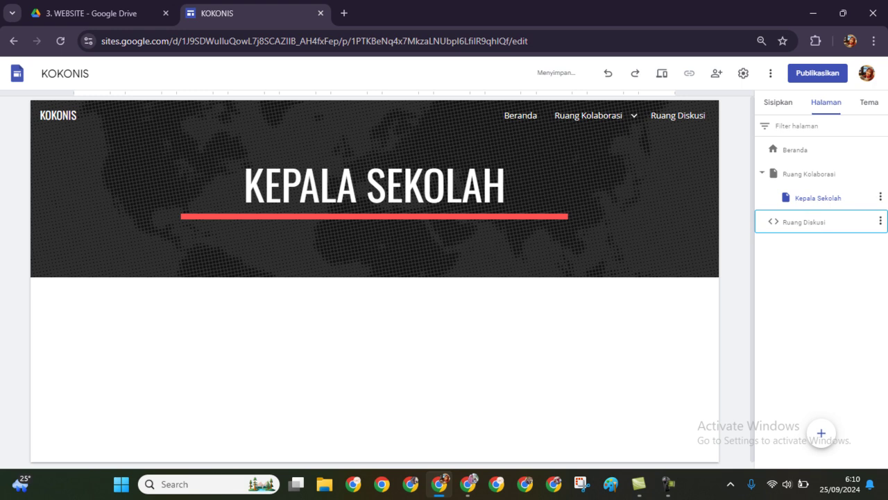
Add a subpage named "Rekan Sejawat" under the Ruang Kolaborasi page
click(880, 174)
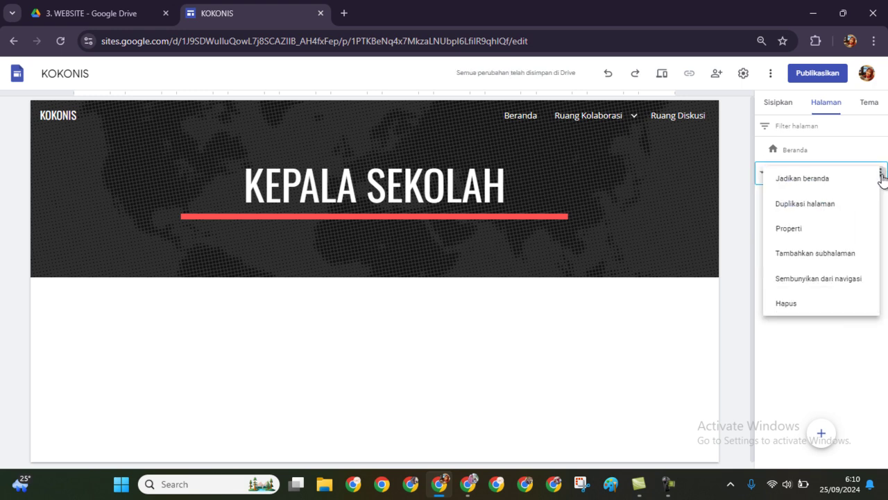
click(847, 254)
text(Rekan Sejawat)
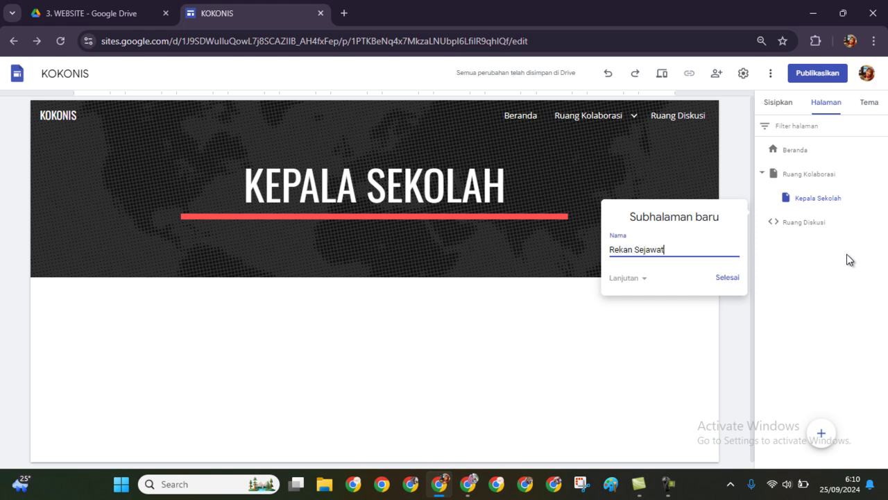
click(730, 278)
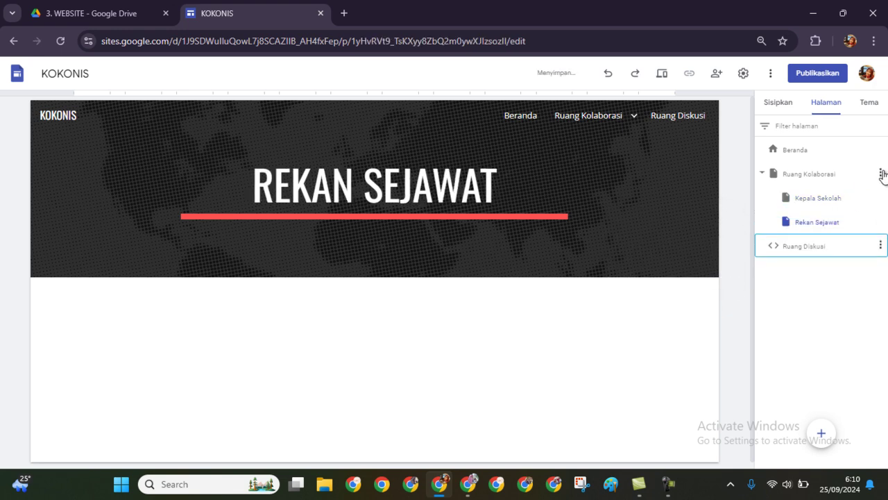
Add a subpage named "Orang Tua" under the Ruang Kolaborasi page
click(881, 173)
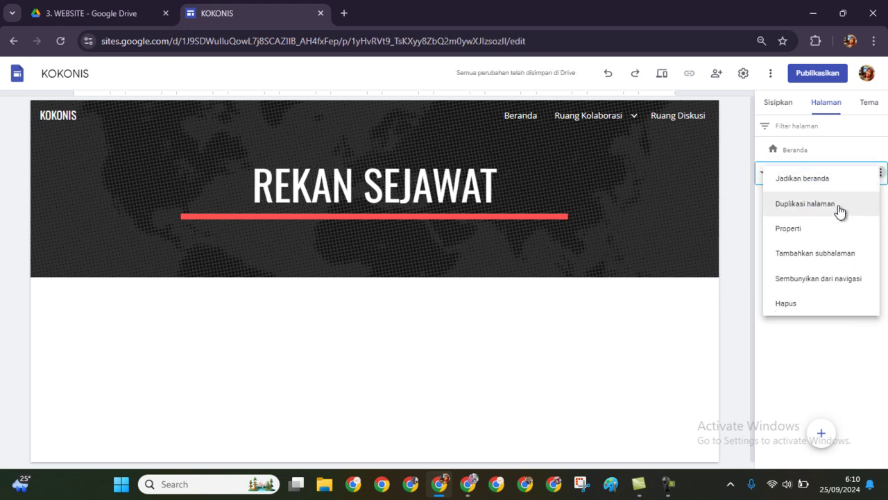
click(839, 255)
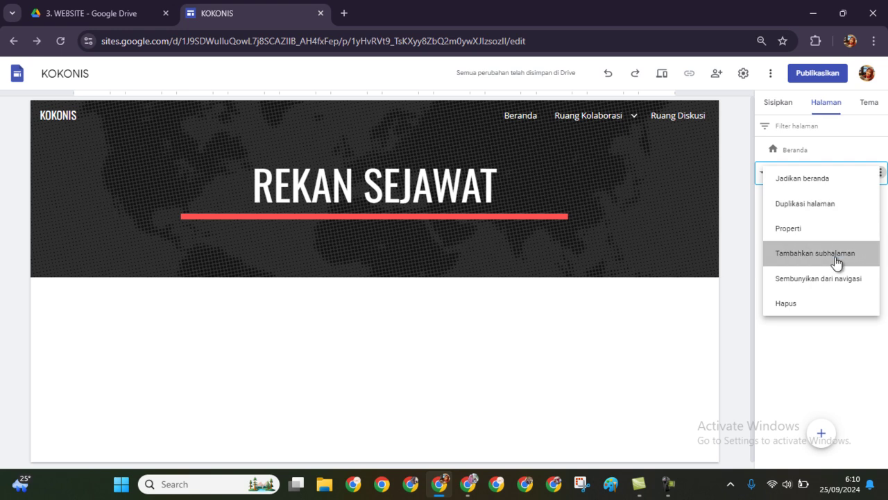
text(Orang)
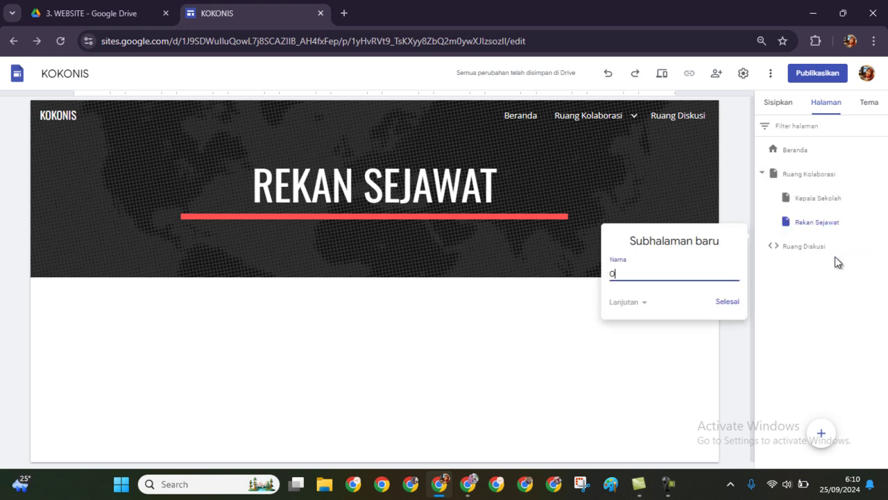
text(Tuan)
key(BackSpace)
click(730, 304)
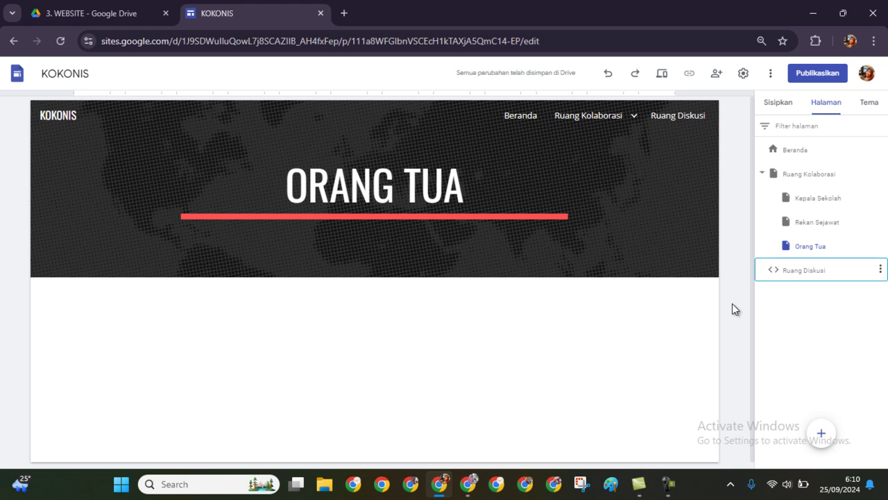
Add a subpage named "Fisika Kelas X" under the Ruang Diskusi page
click(880, 271)
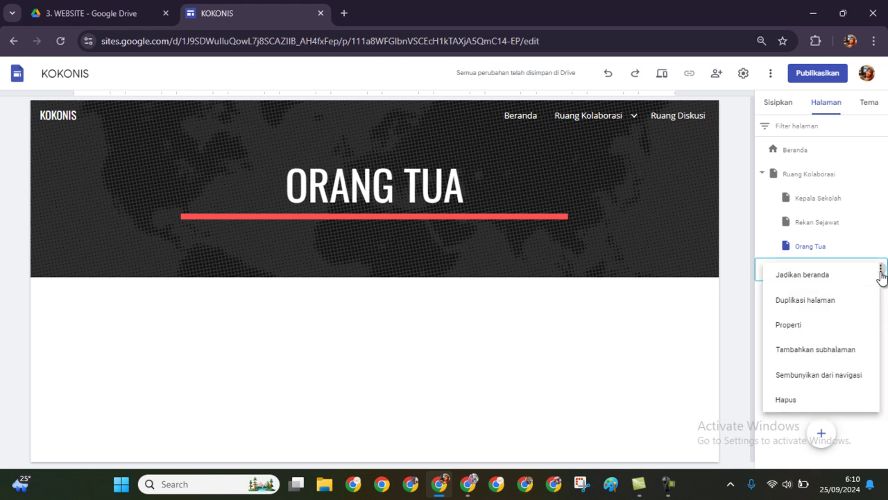
click(823, 363)
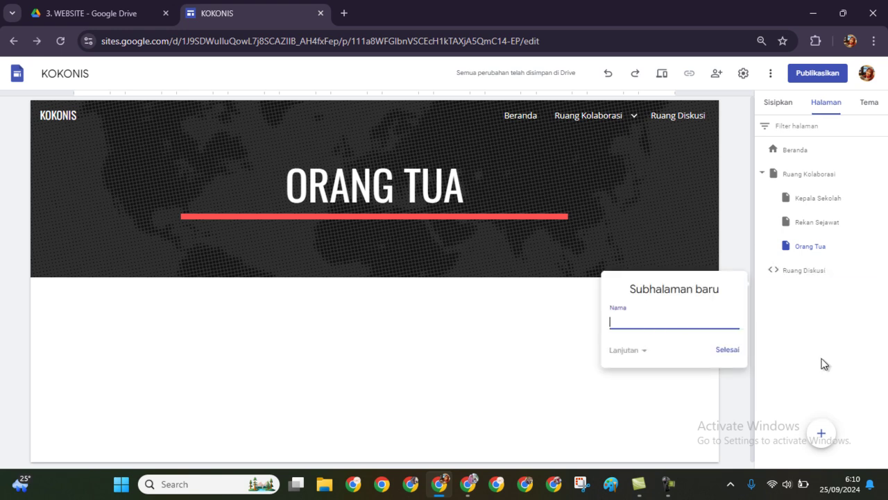
text(Fisika Kelas 1)
key(BackSpace)
text(X)
click(728, 350)
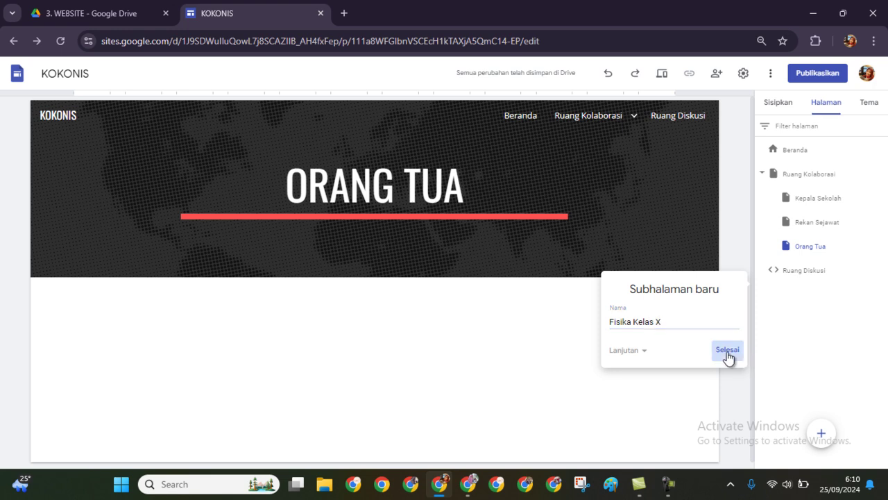
Add a subpage named "Fisika Kelas XI" under the Ruang Diskusi page
click(882, 269)
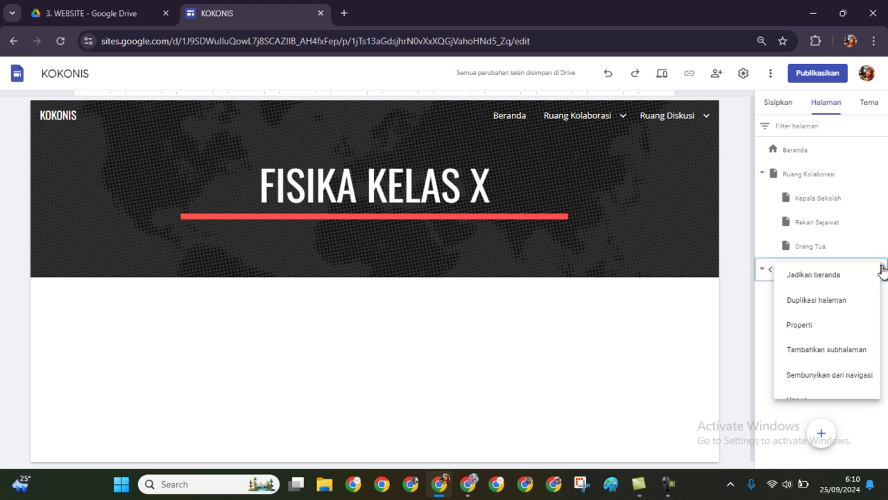
click(818, 349)
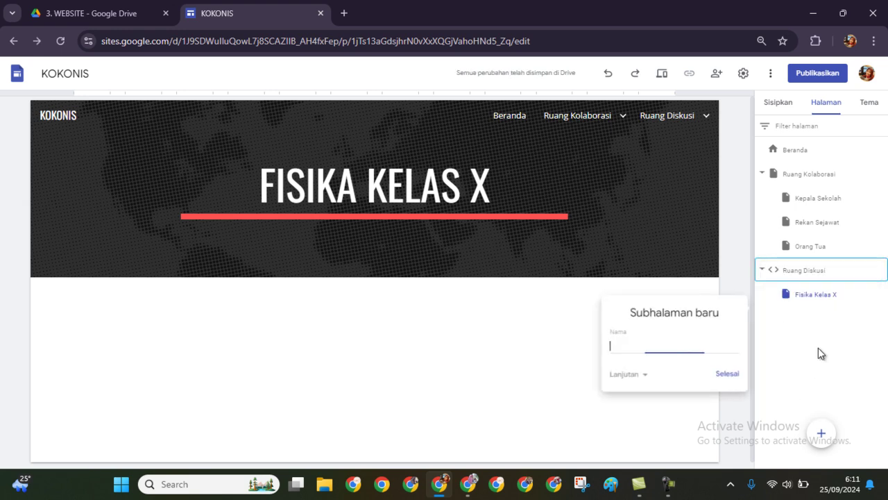
text(Sa)
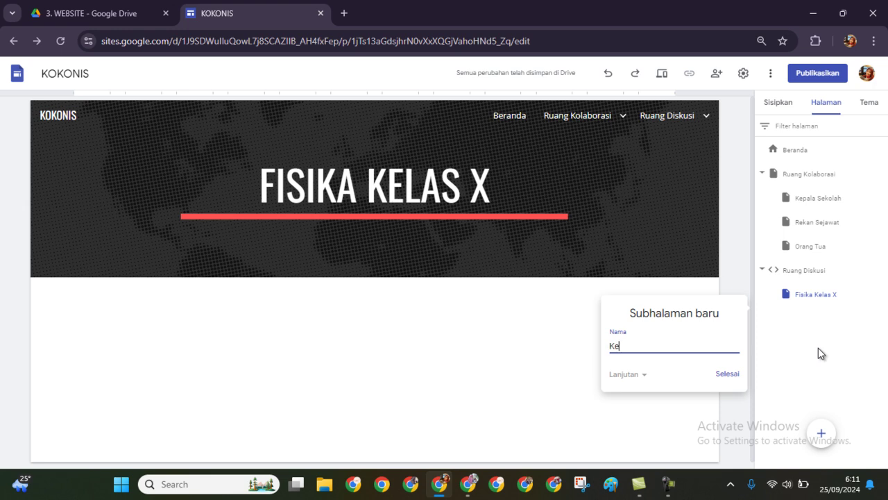
key(BackSpace)
key(BackSpace)
text(Fisika Kelas XI)
click(729, 374)
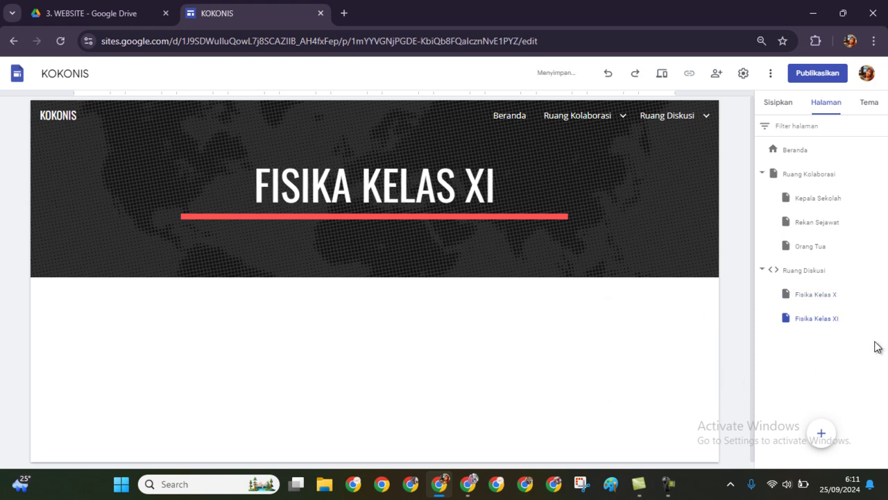
Duplicate the Fisika Kelas XI subpage and name the copy "Fisika Kelas XII"
click(881, 317)
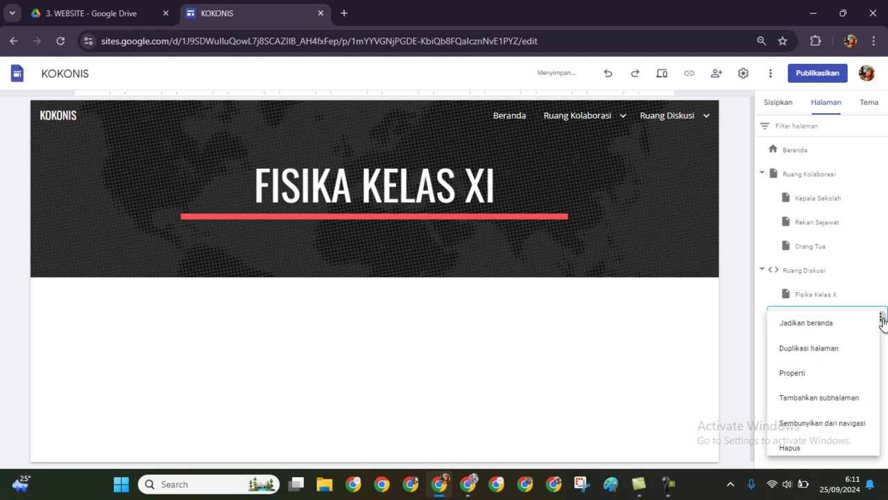
click(852, 349)
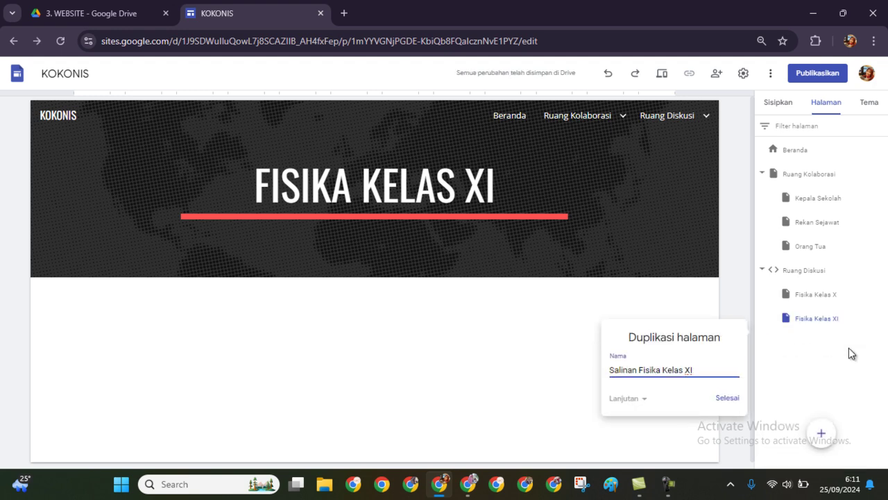
click(639, 370)
key(BackSpace)
key(BackSpace)
key(BackSpace)
key(BackSpace)
key(BackSpace)
key(BackSpace)
key(BackSpace)
key(BackSpace)
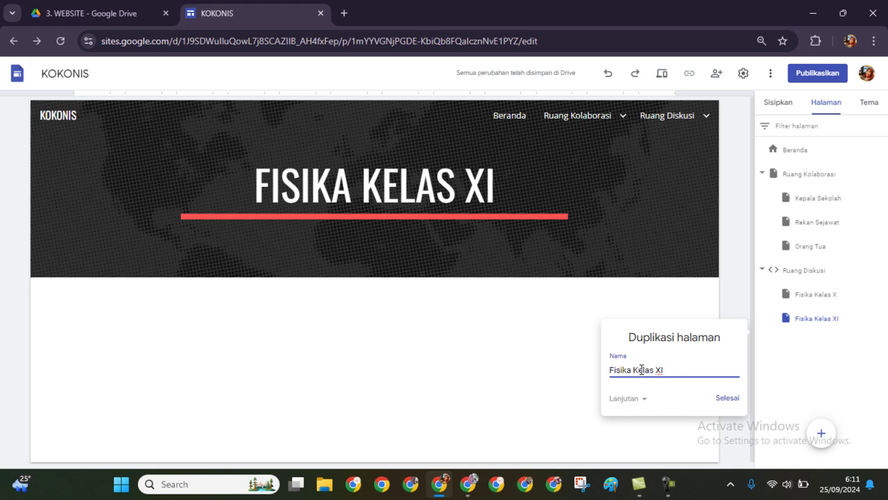
click(673, 367)
text(I)
click(723, 399)
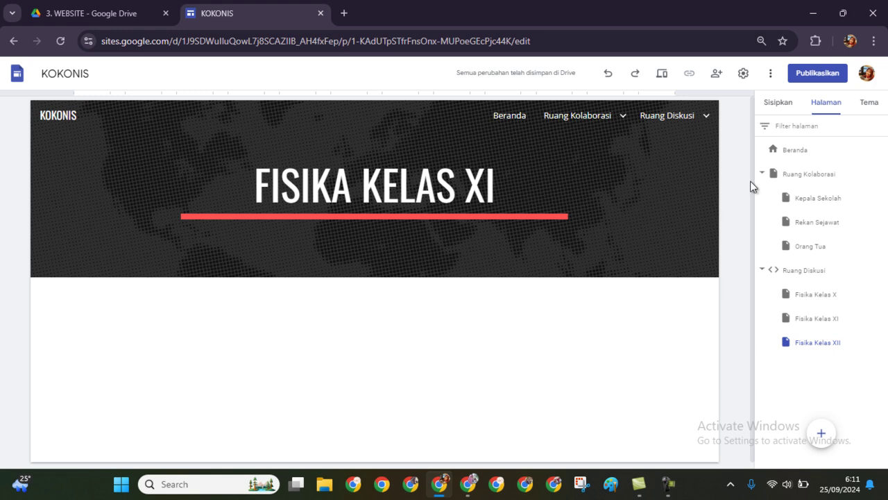
Add a subpage named "Tahun 2024" under the Kepala Sekolah page and check it in the site's navigation
mouse_move(639, 124)
click(880, 198)
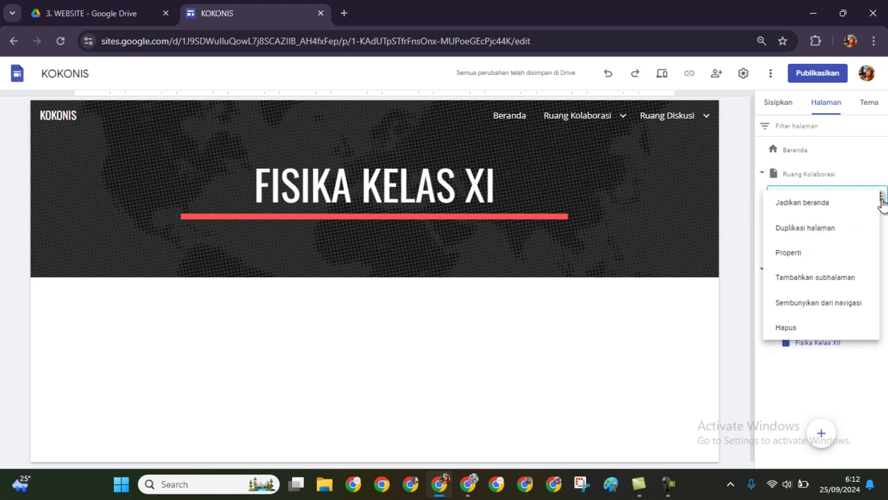
click(838, 285)
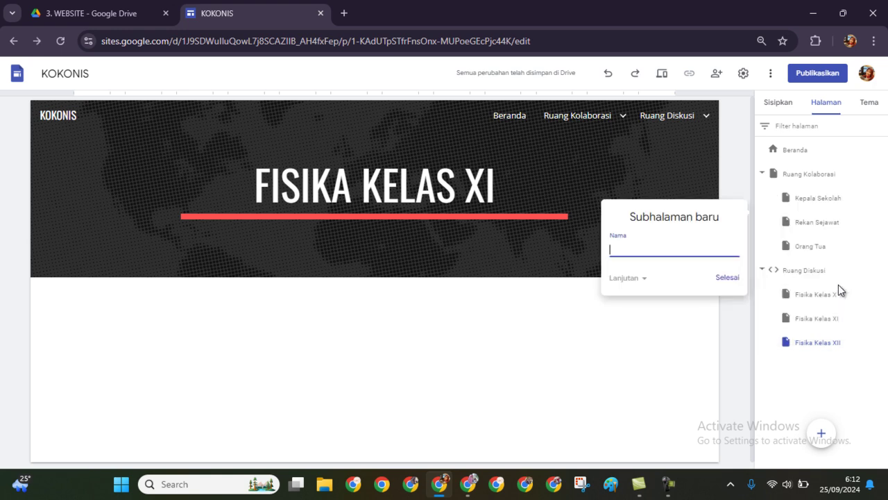
text(Tahun Pelajaran)
key(BackSpace)
key(BackSpace)
key(BackSpace)
key(BackSpace)
key(BackSpace)
key(BackSpace)
key(BackSpace)
key(BackSpace)
key(BackSpace)
key(BackSpace)
text(2024)
click(726, 278)
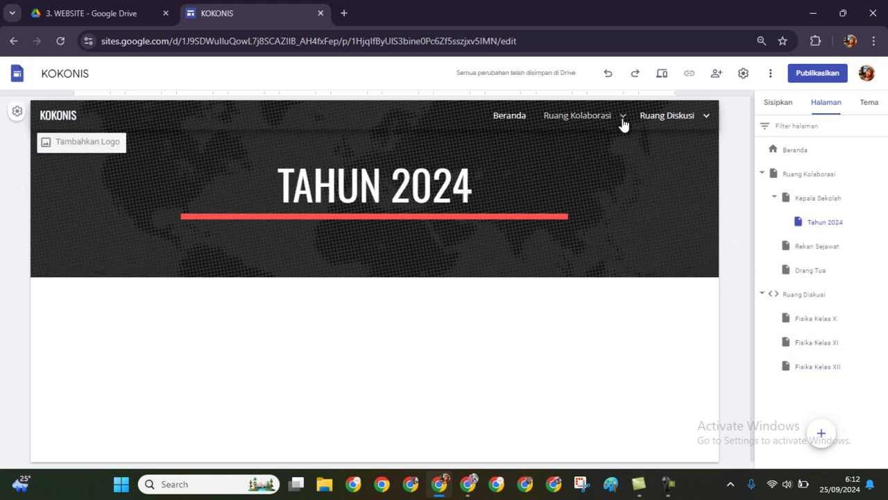
click(533, 151)
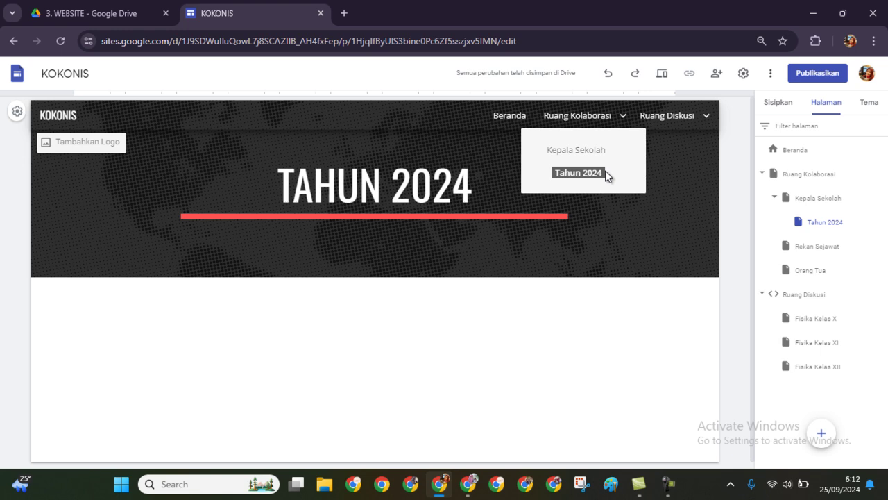
Insert a collapsible group on the Beranda page and title it "INFORMASI PENTING"
click(778, 108)
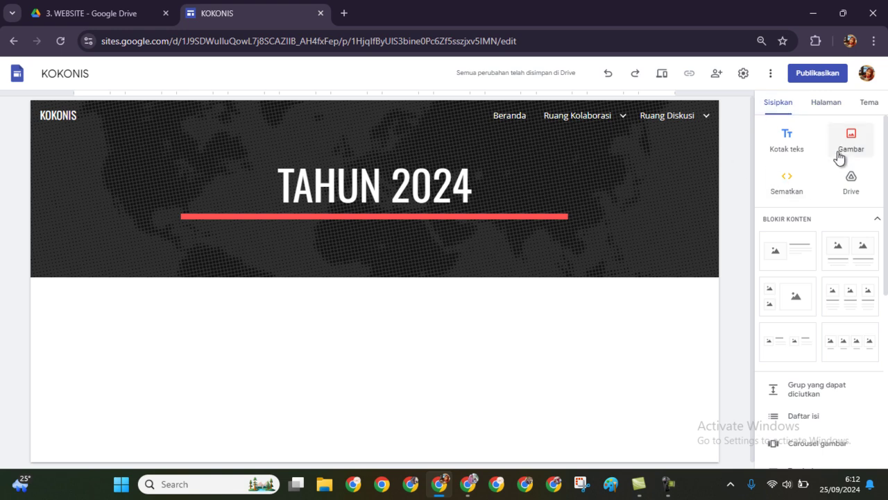
click(829, 107)
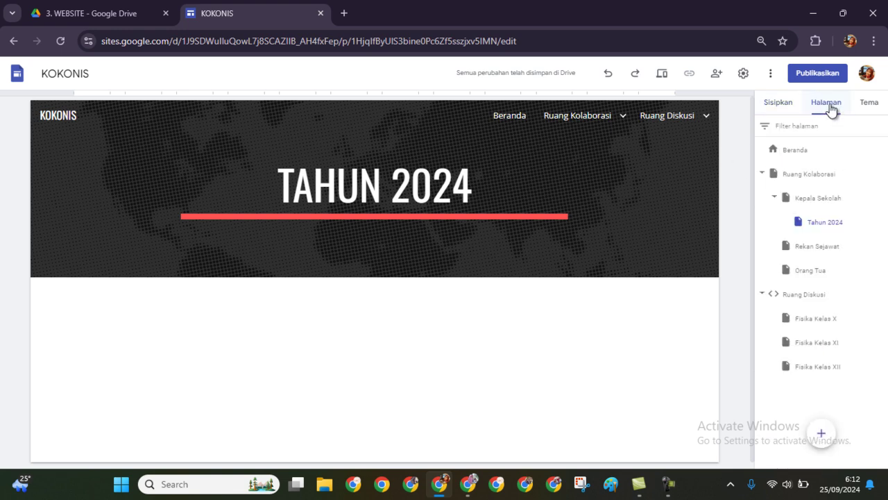
click(793, 151)
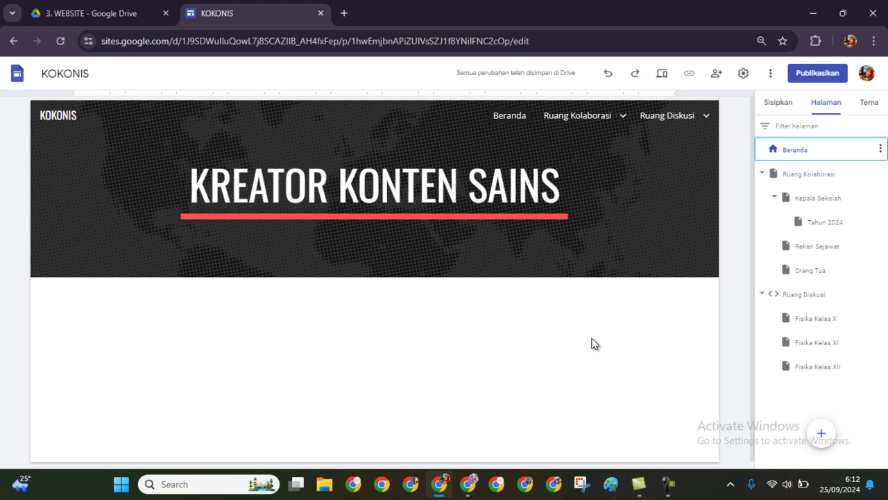
click(776, 104)
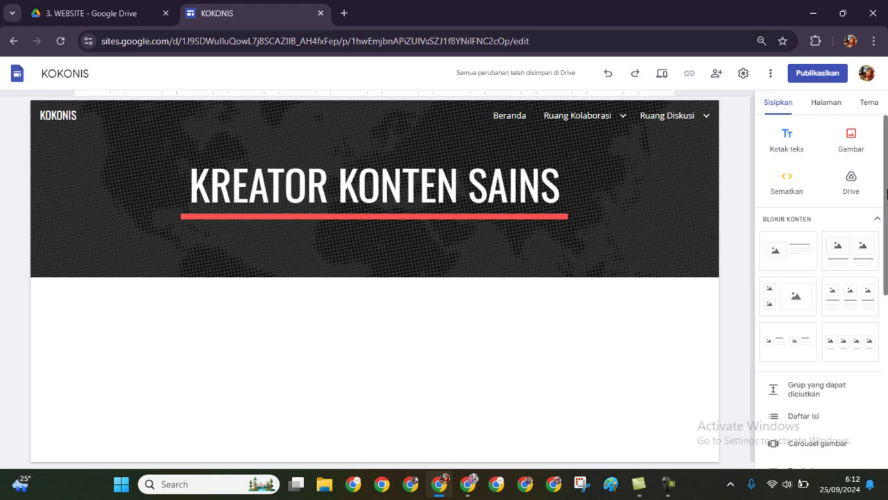
drag(887, 193, 886, 227)
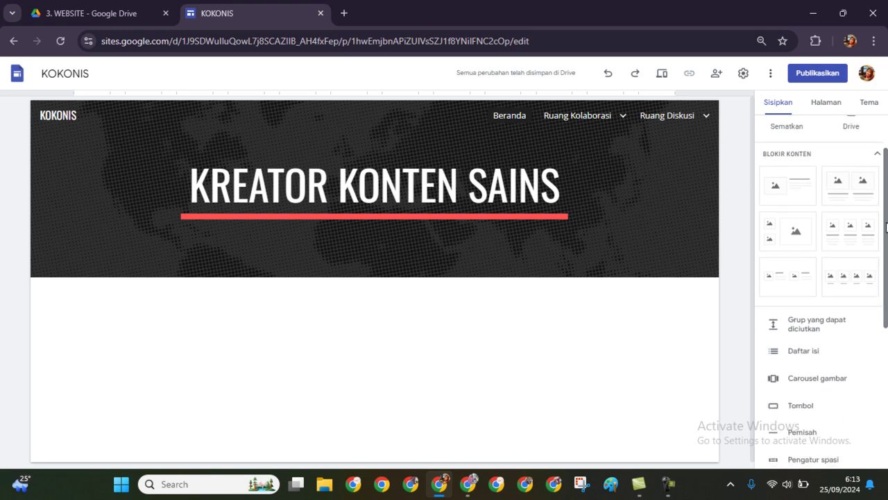
click(820, 329)
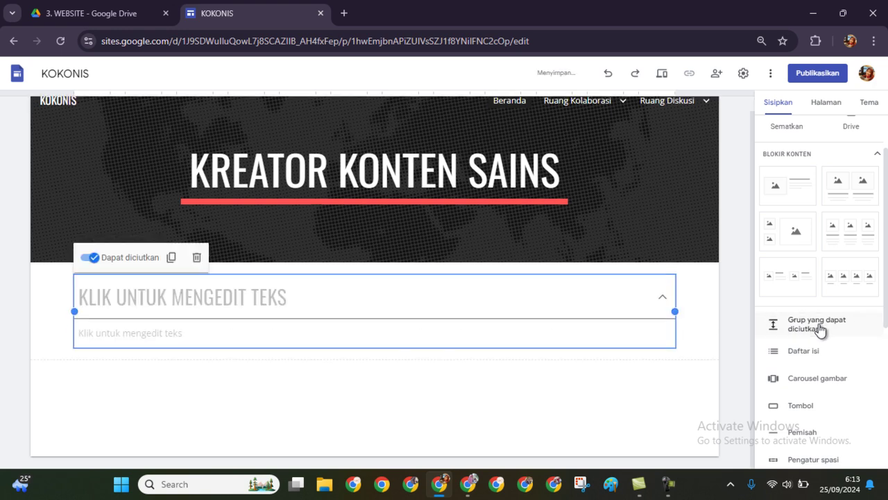
click(234, 294)
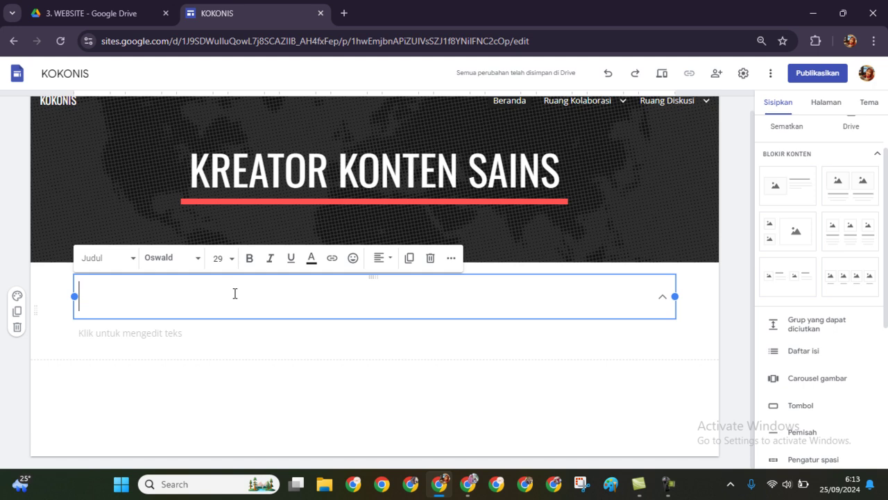
text(INF)
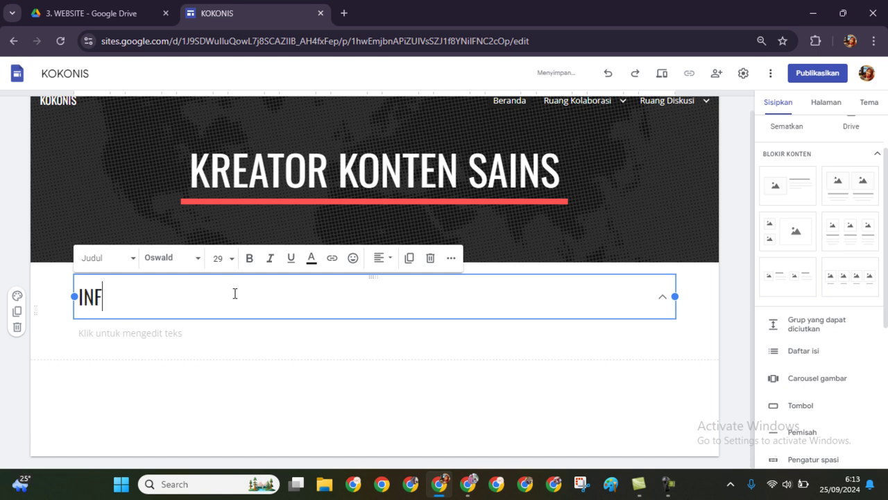
text(ORMASI )
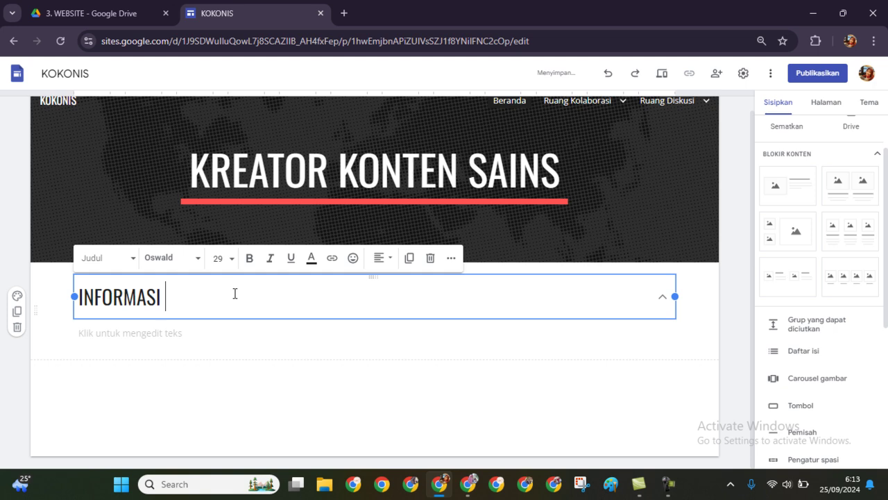
text(PENTING)
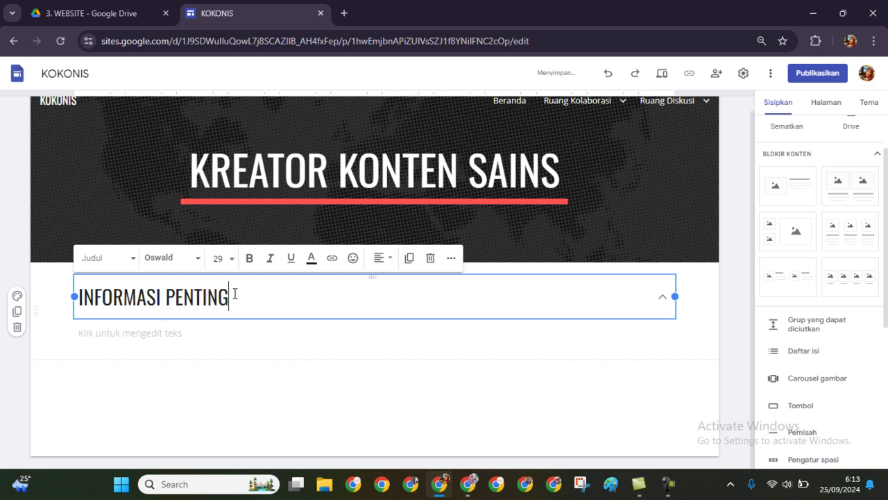
Fill the INFORMASI PENTING group's body with a numbered list of three dotted placeholder items and collapse the group
click(186, 333)
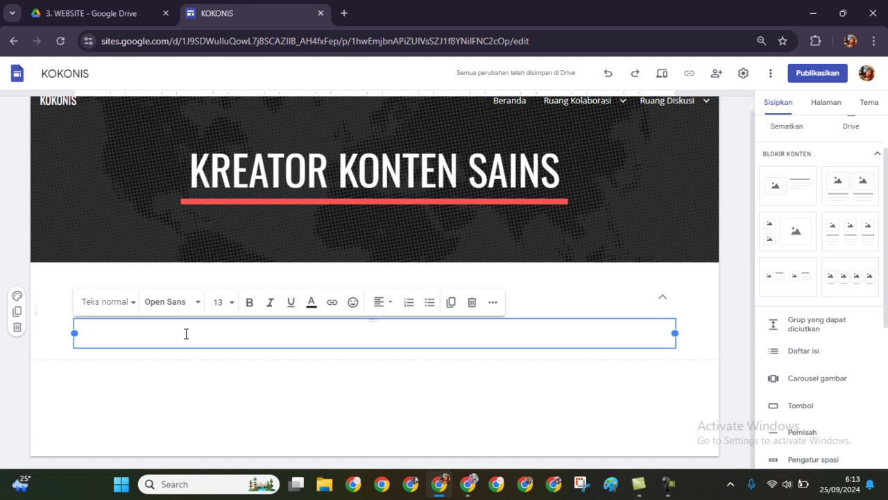
text(1.)
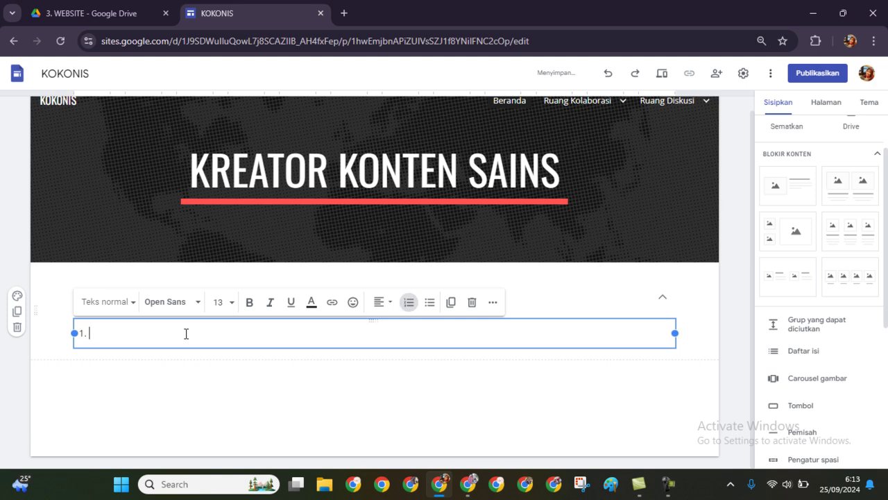
text( ....)
key(Return)
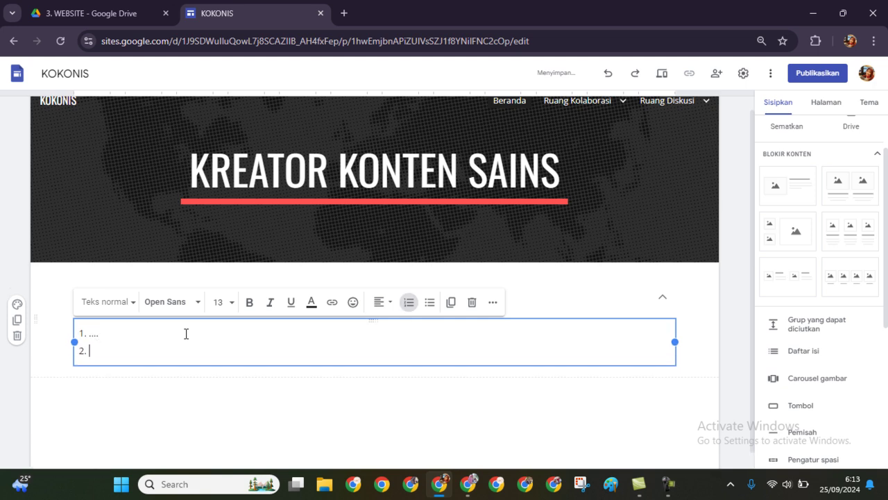
text(....)
key(Return)
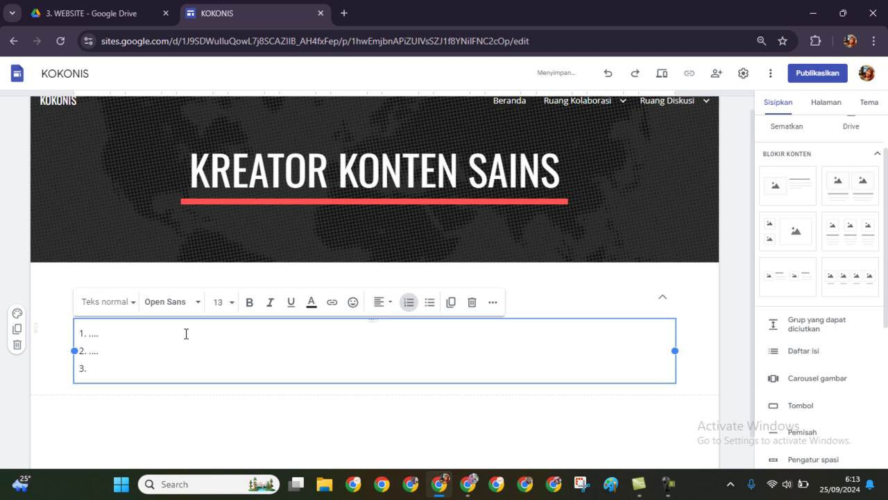
text(...)
click(732, 304)
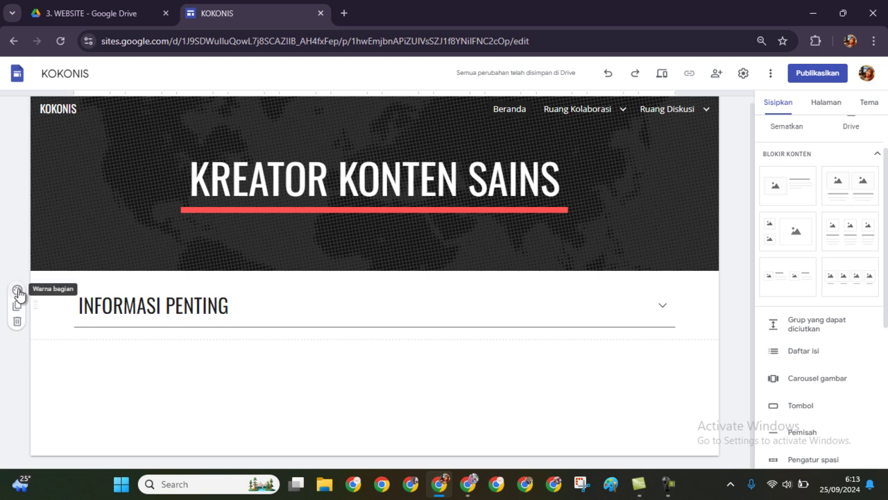
Set the INFORMASI PENTING section's colour to Gaya 3
click(17, 290)
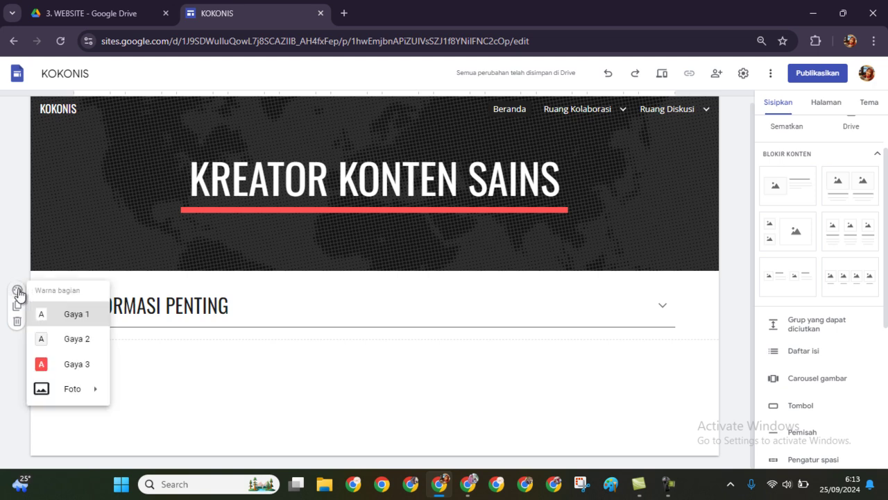
click(72, 367)
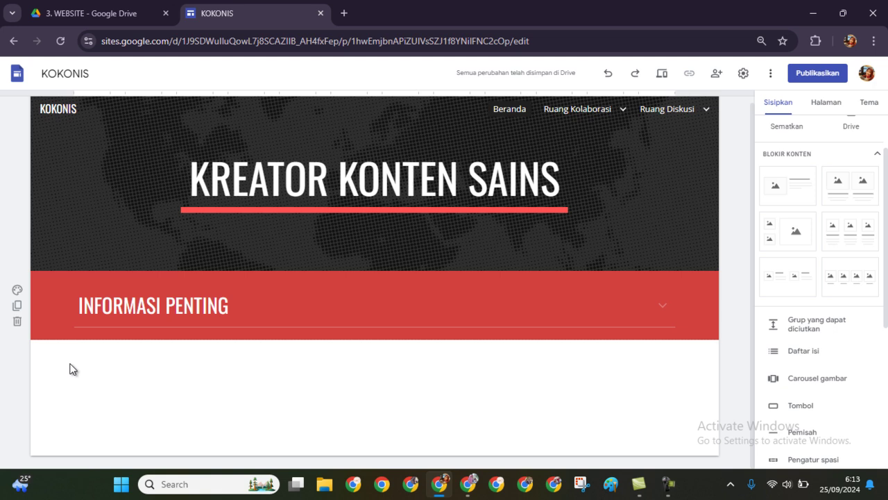
click(701, 308)
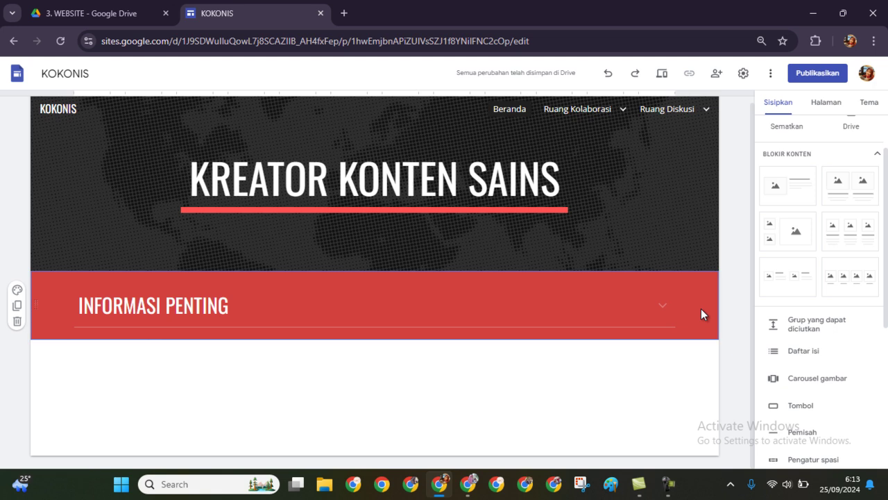
Insert a content block with one image beside a heading and body text below the INFORMASI PENTING section
click(797, 199)
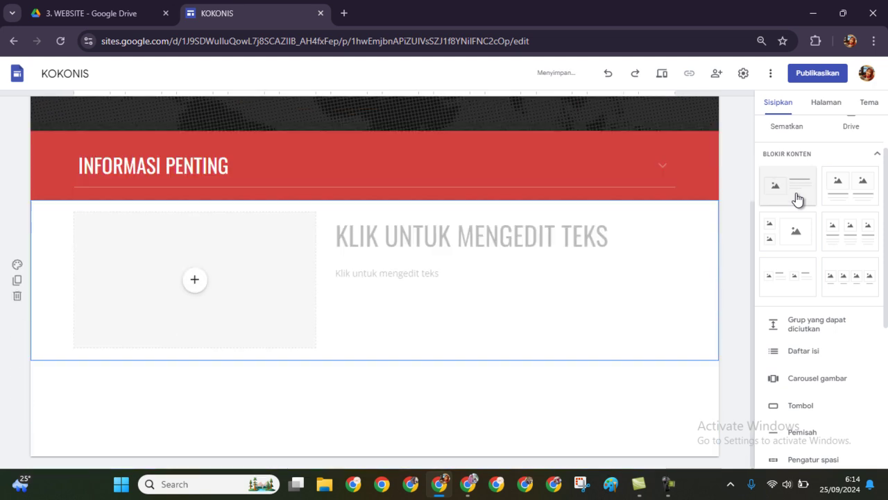
click(195, 280)
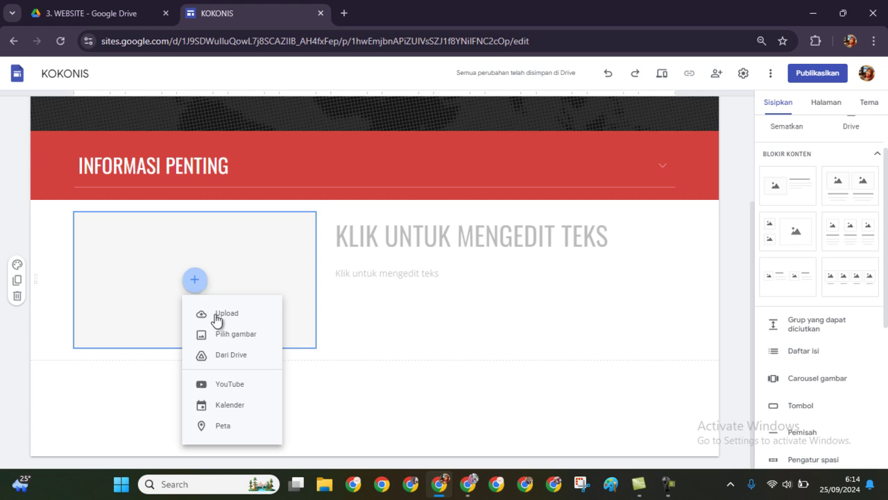
click(239, 319)
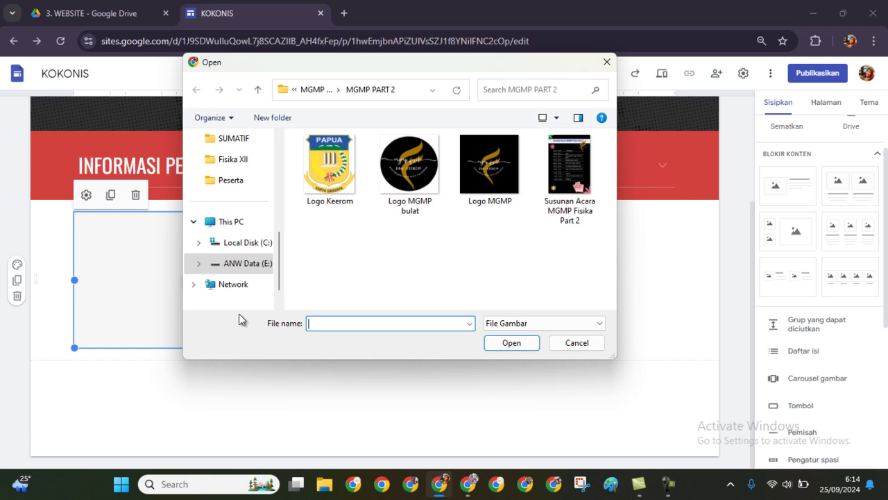
click(579, 346)
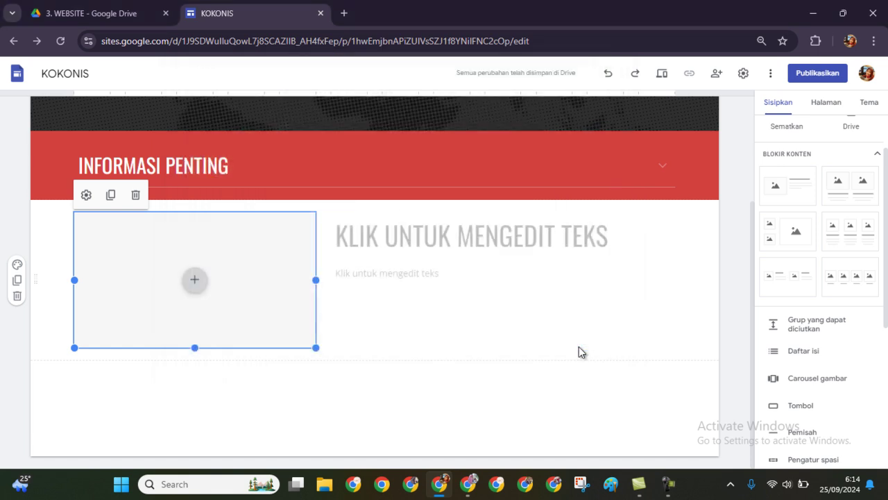
Fill the new block's image placeholder with the green "Intro Website Fisika H..." image from the recent Google Drive files
click(195, 281)
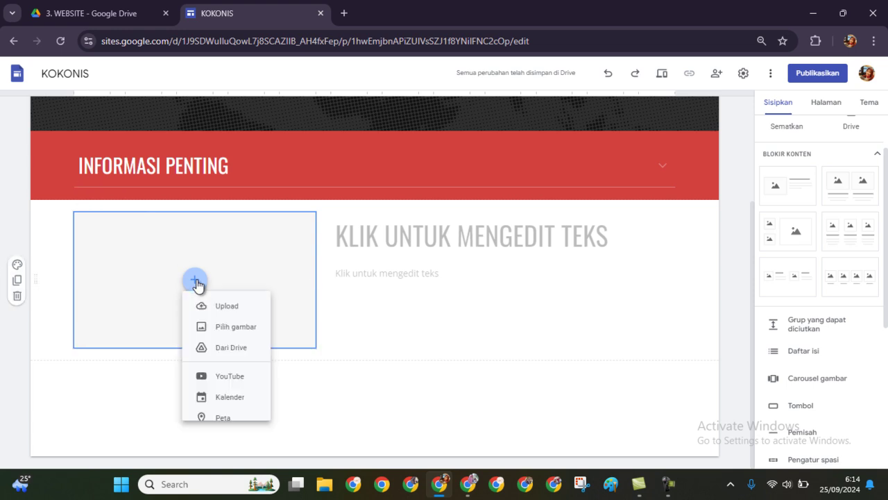
click(243, 338)
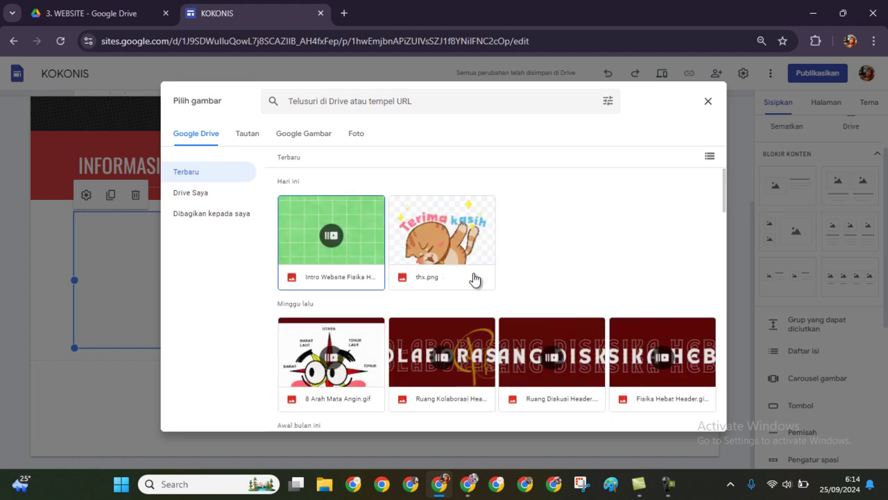
click(323, 225)
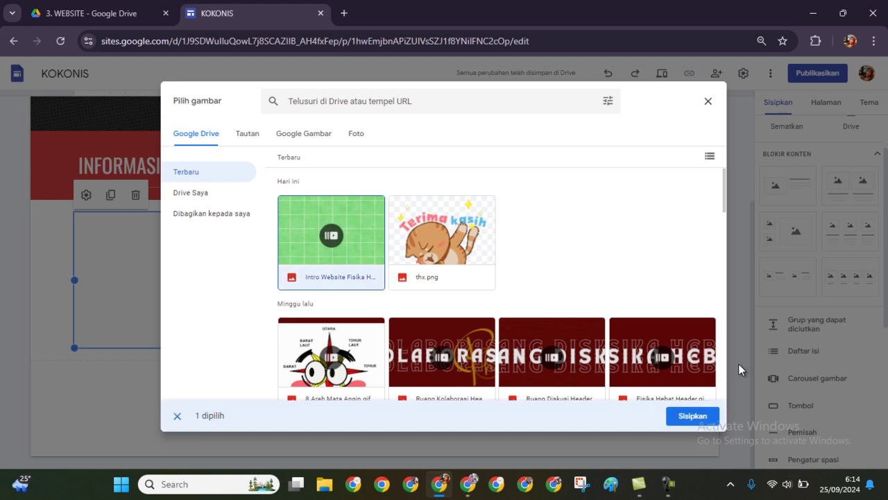
click(700, 416)
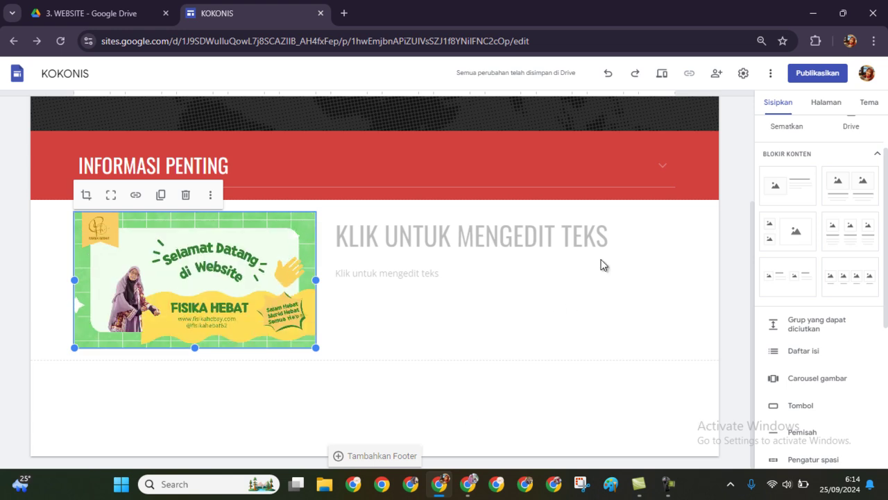
Enter "APA ITU KOKONIS?" as the heading beside the image
click(572, 232)
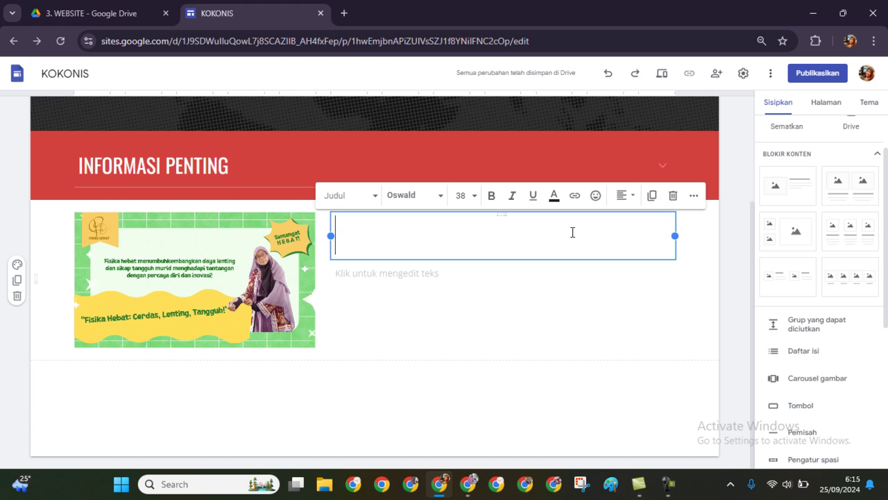
text(APA ITU KOKONIS)
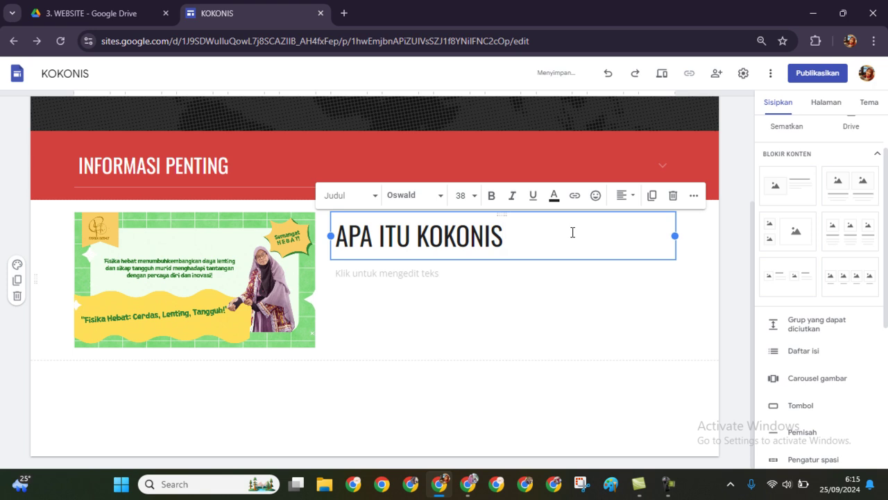
text(?)
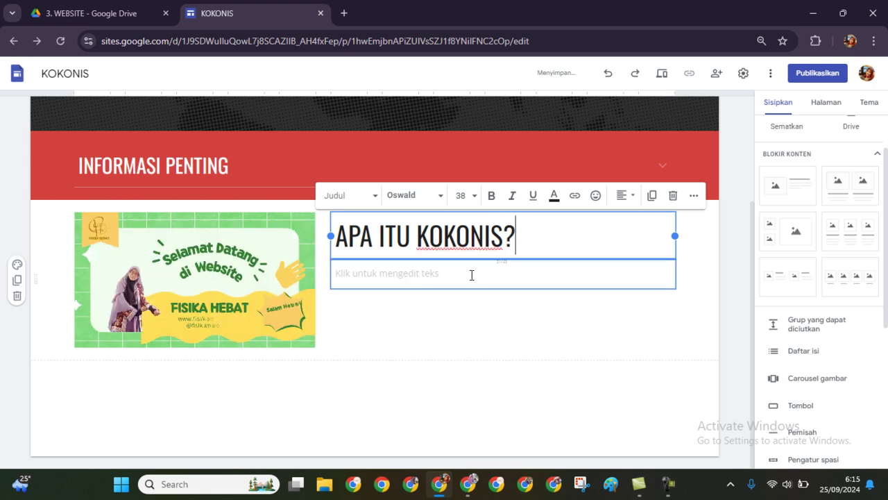
Fill the body text under the APA ITU KOKONIS? heading with a long row of placeholder dots
click(472, 274)
text(.....)
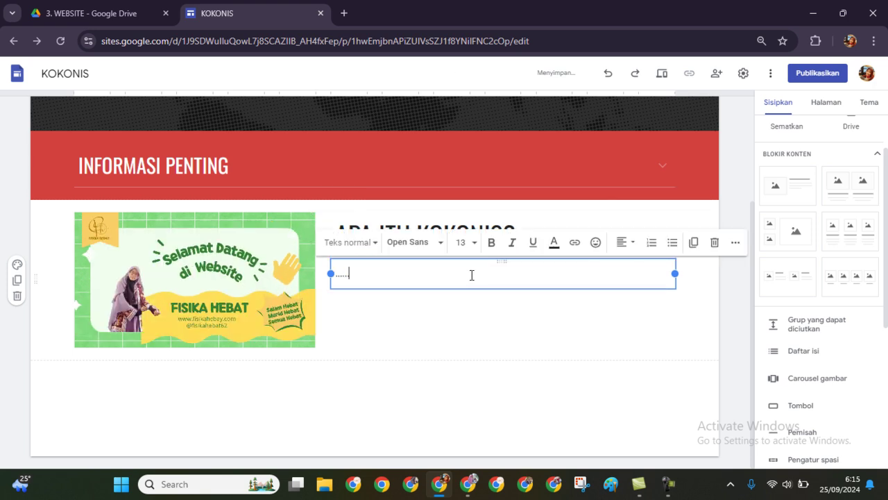
text(.........................................................................................................................................................................)
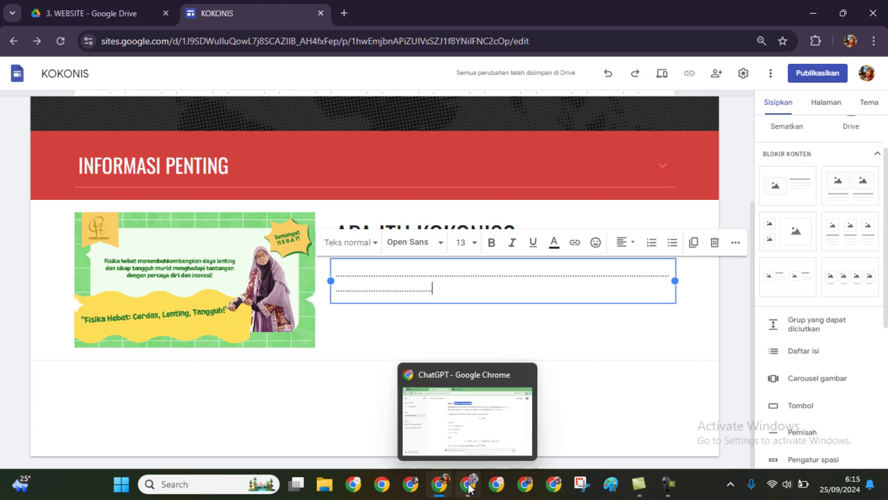
Search the web for chatgpt in a new browser tab and start ChatGPT from the OpenAI page
click(344, 13)
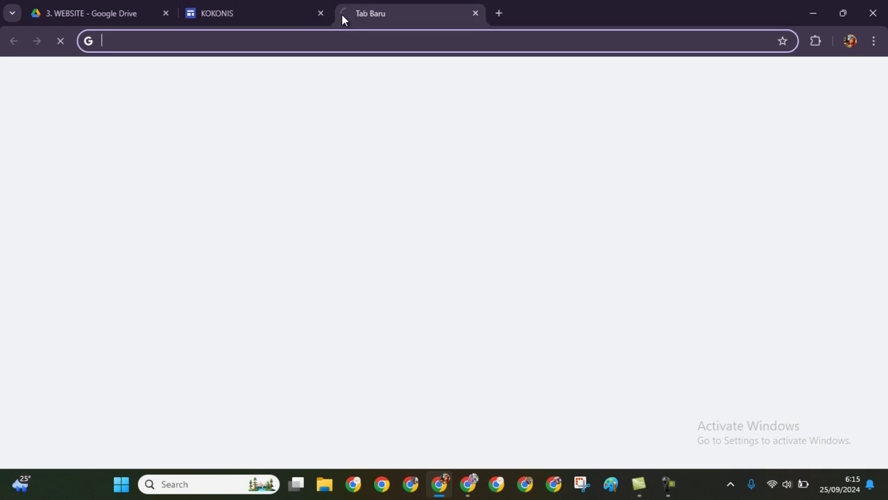
text(chat)
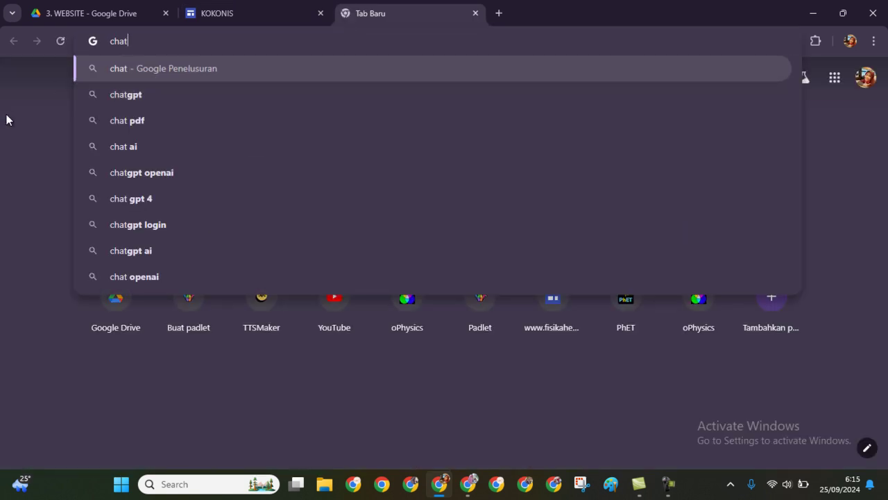
click(127, 100)
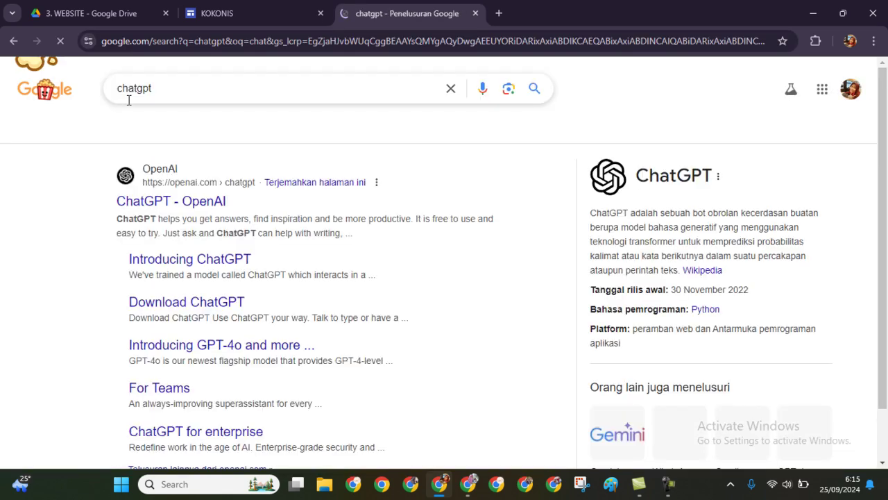
click(172, 201)
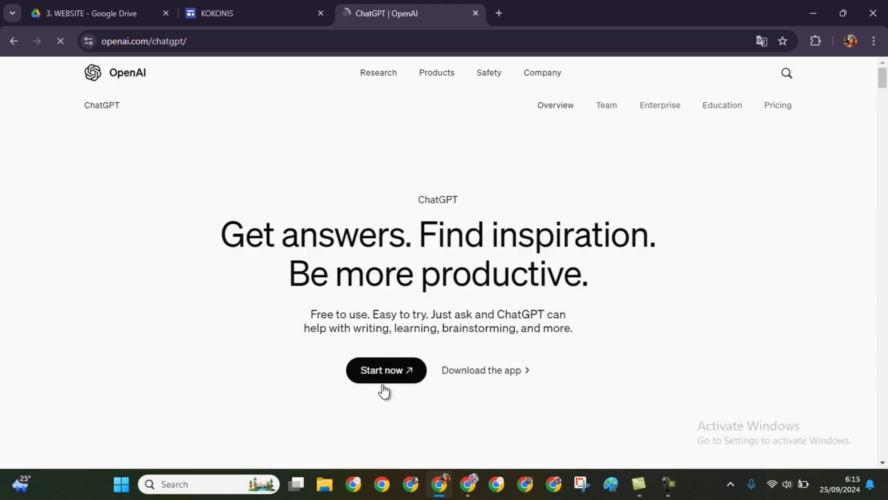
click(380, 380)
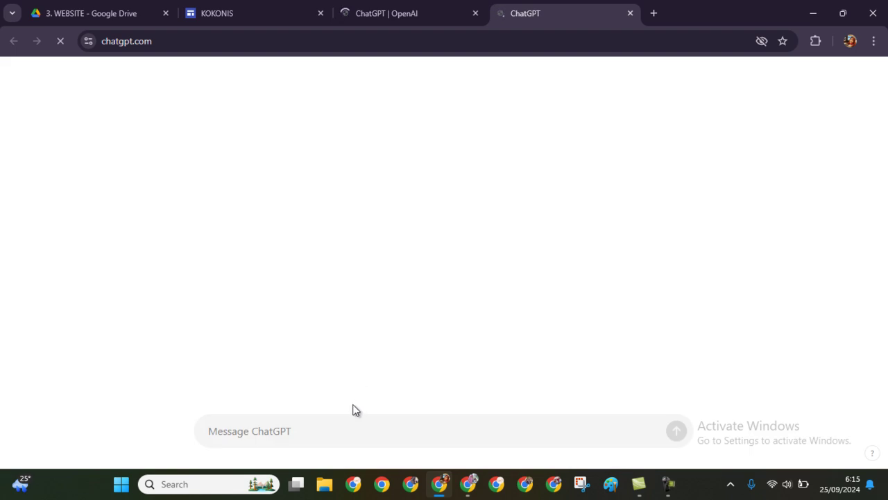
Ask ChatGPT "definisi kreator kontens sains dalam 1 kalimat"
text(de)
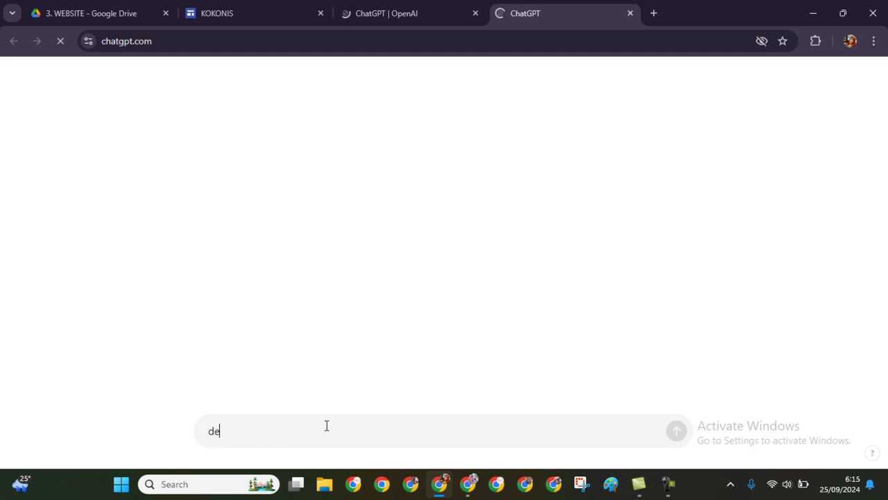
text(finisi kreator k)
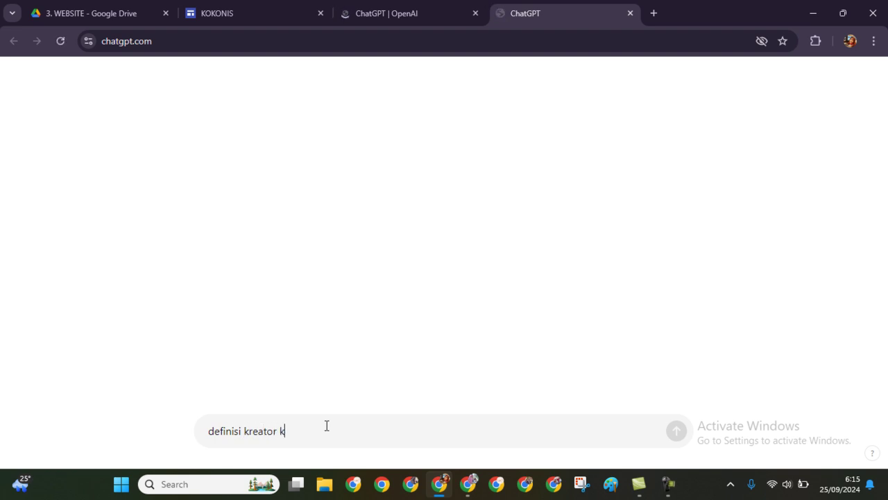
text(ontens sains )
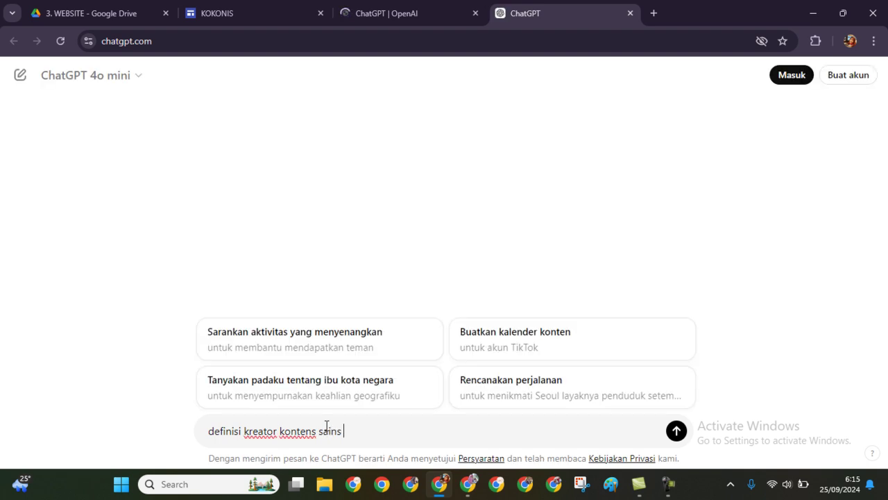
text(dalam)
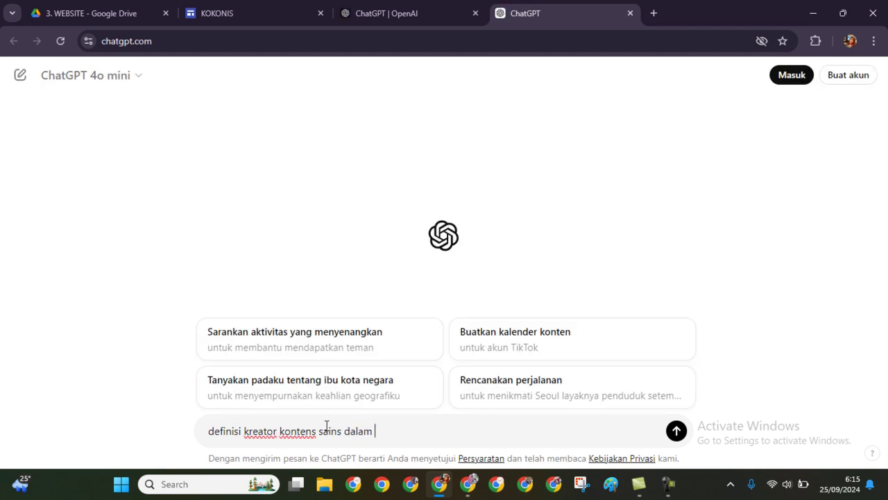
text( 1 kalimat)
key(Return)
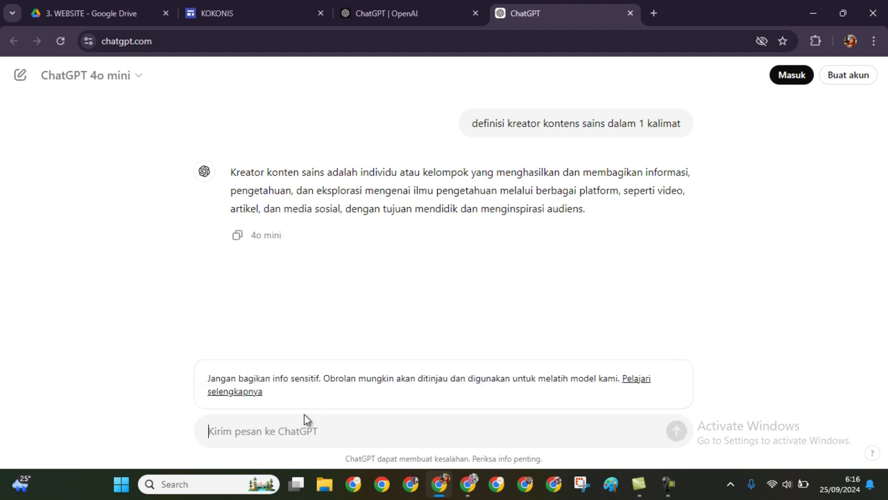
Copy ChatGPT's one-sentence definition and paste it in the KOKONIS site over the body text under APA ITU KOKONIS?
drag(229, 173, 593, 220)
key(ctrl+c)
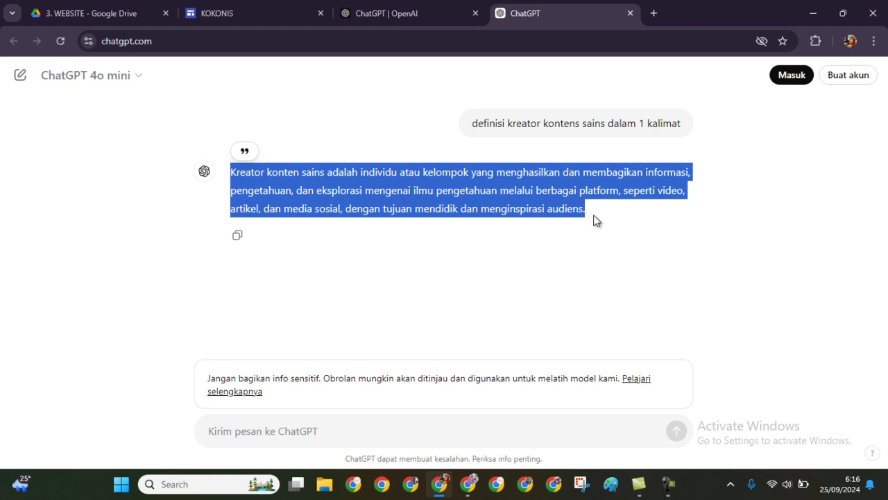
click(258, 13)
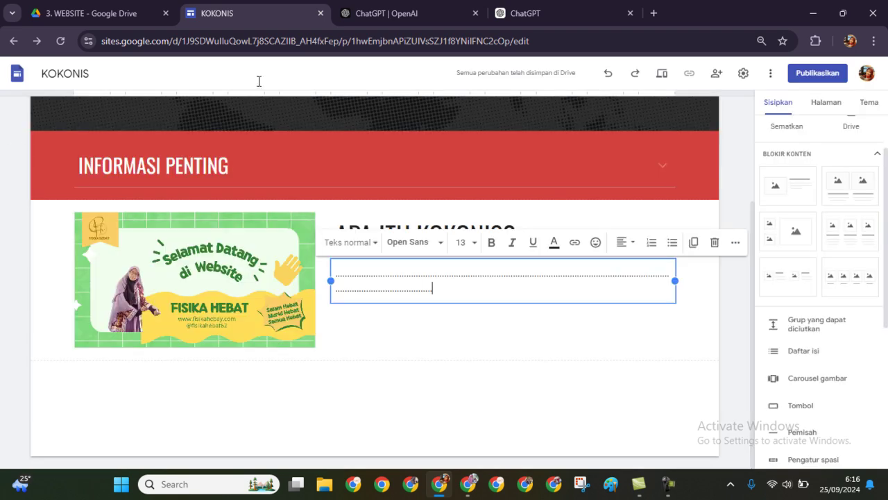
triple_click(453, 286)
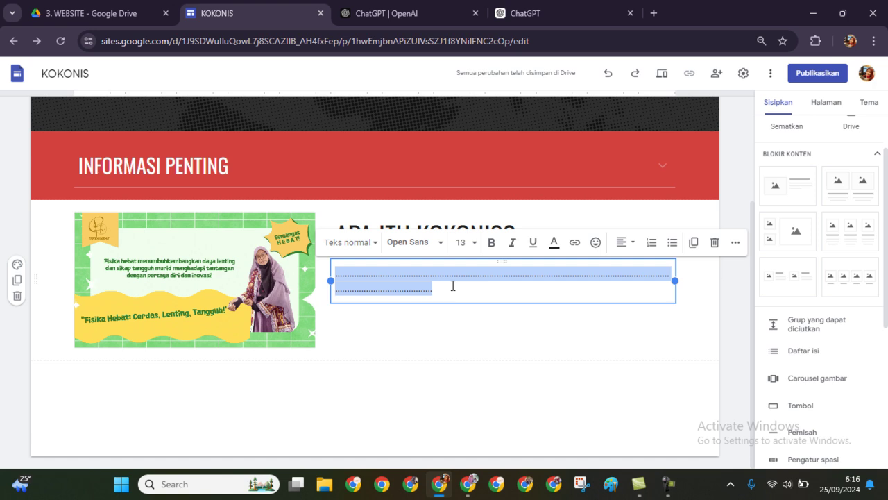
key(ctrl+v)
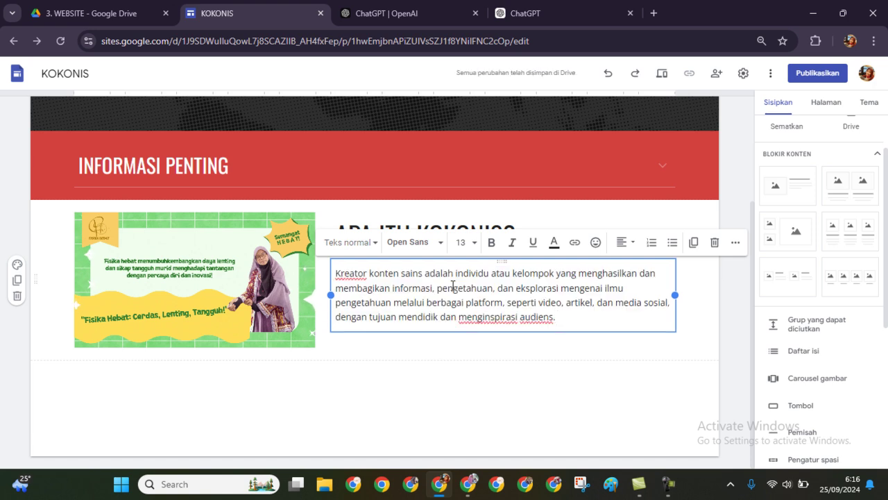
Capitalise the words "Konten" and "Sains" at the start of the definition text
click(375, 274)
key(BackSpace)
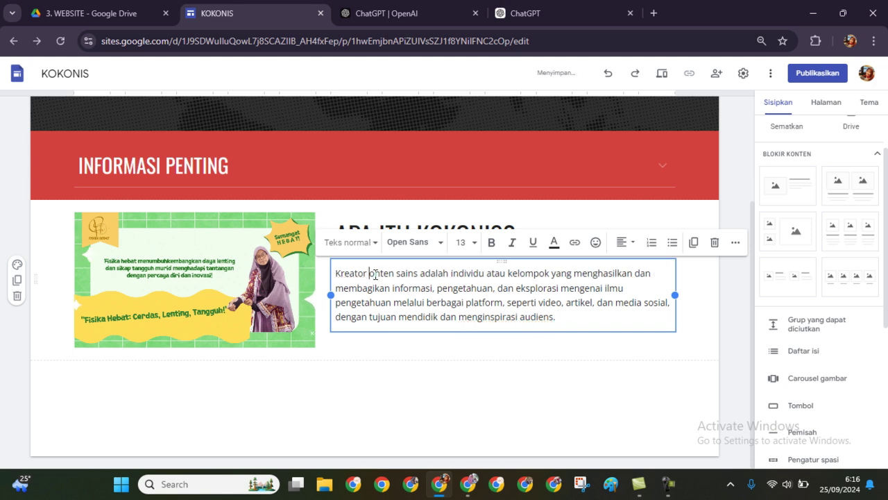
text(K)
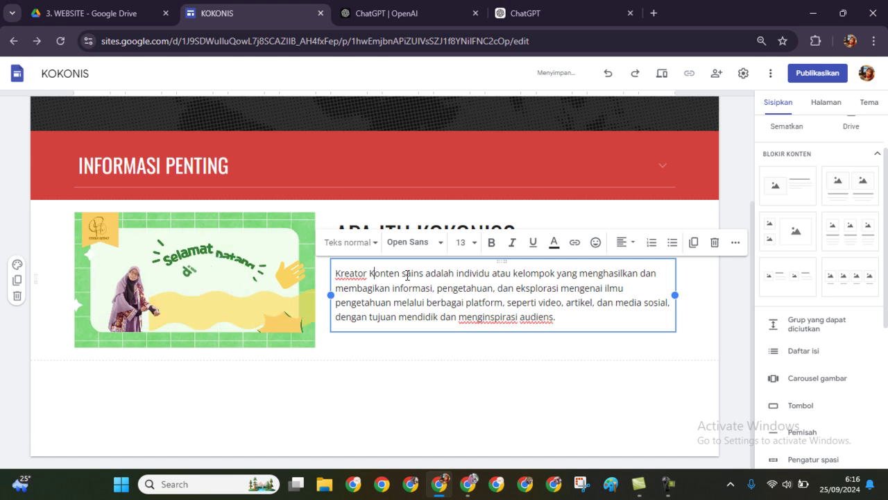
click(407, 273)
key(BackSpace)
text(S)
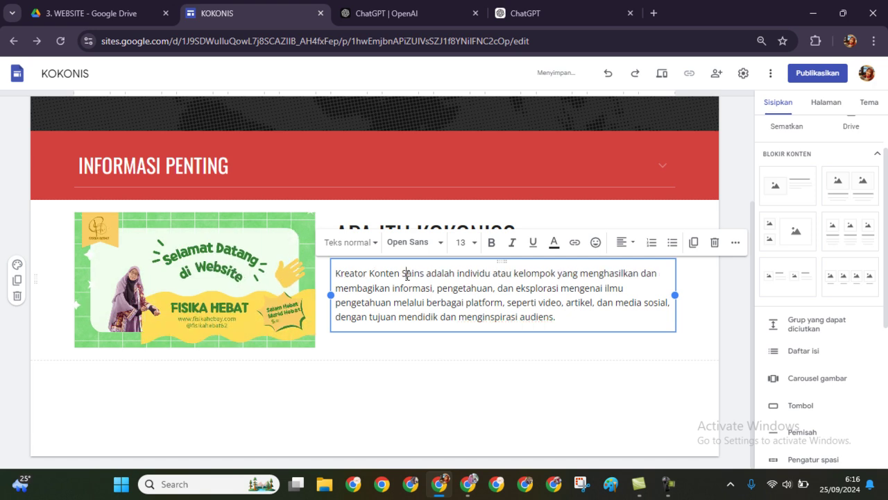
Justify the whole definition paragraph and set its font size to 14
key(ctrl+a)
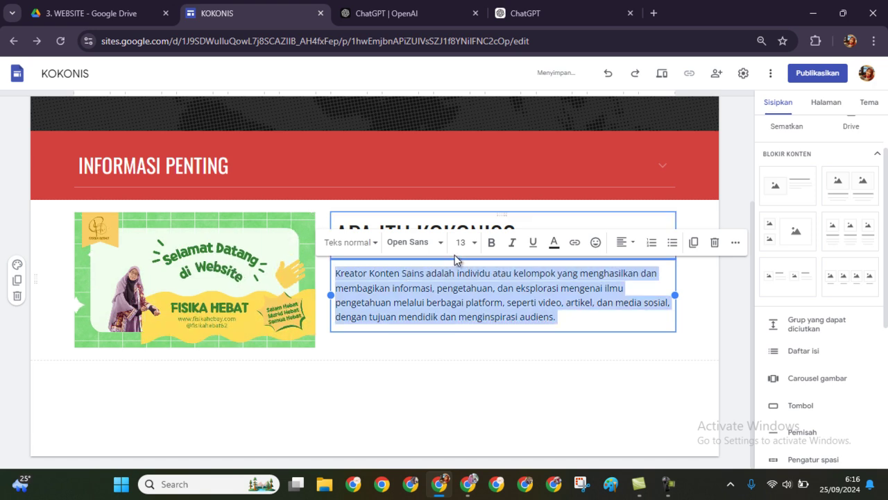
click(626, 247)
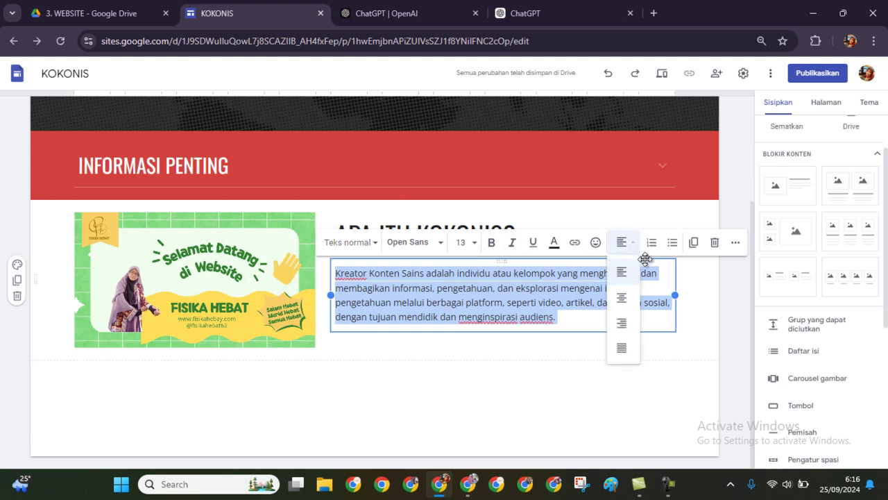
click(622, 347)
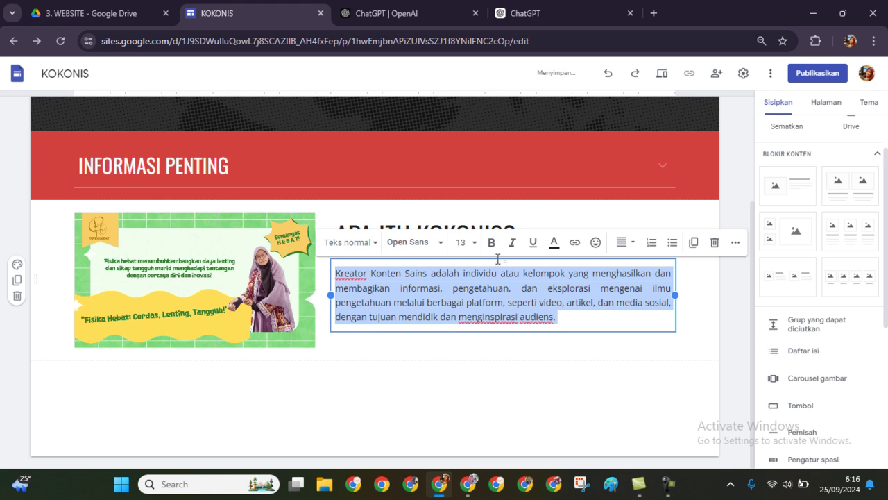
click(462, 242)
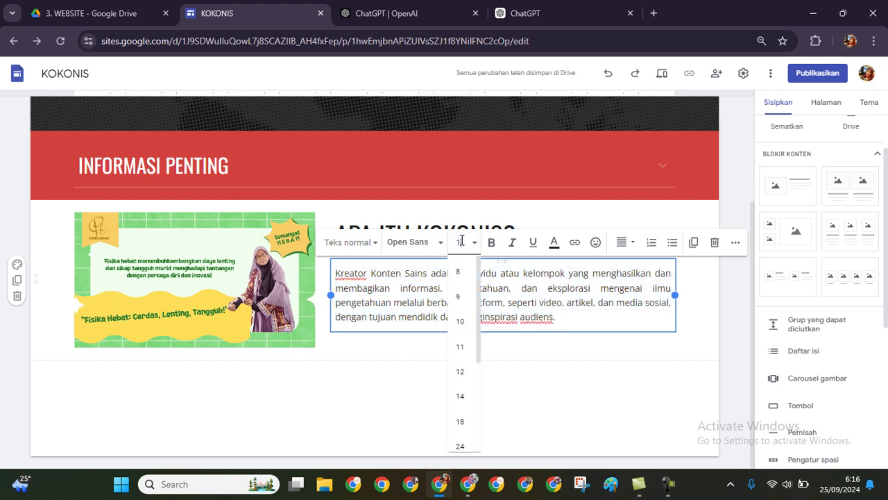
text(14)
key(Return)
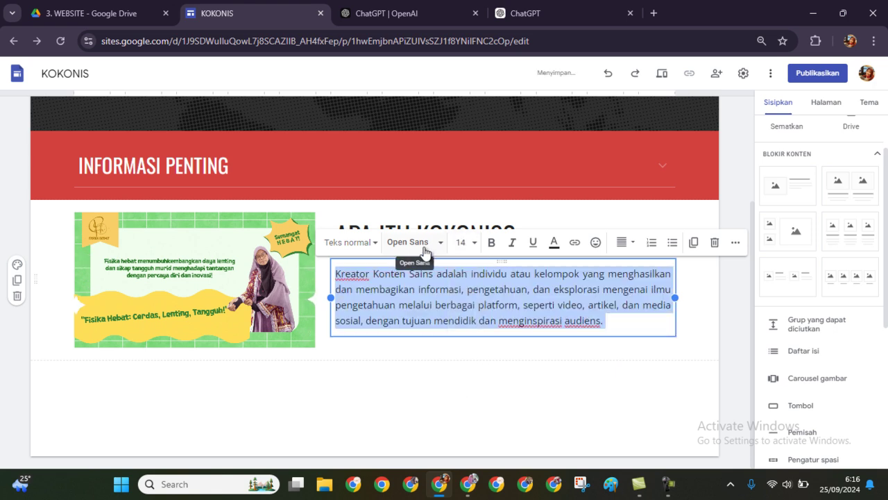
Set the font of the whole definition paragraph under APA ITU KOKONIS? to Roboto
click(443, 248)
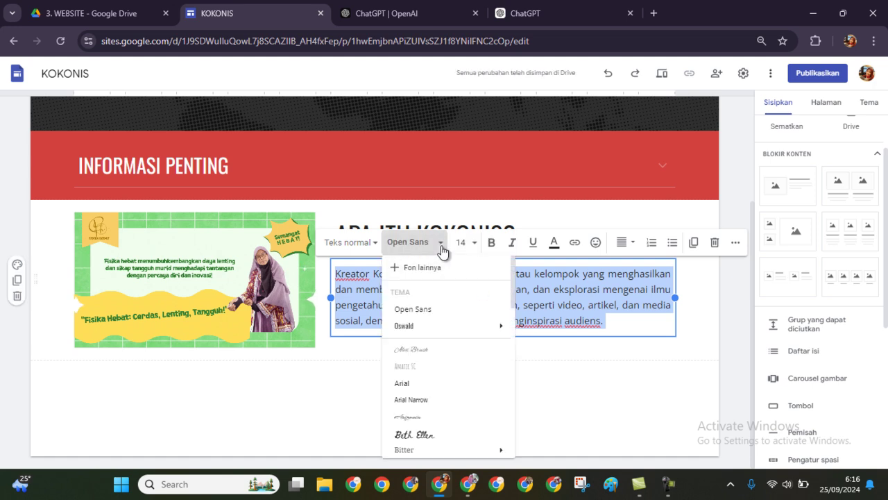
drag(518, 290, 512, 417)
click(438, 384)
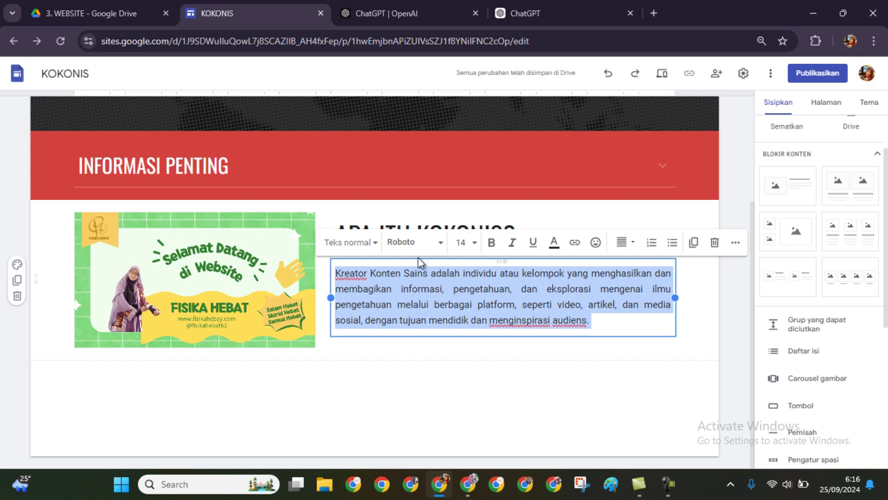
click(461, 242)
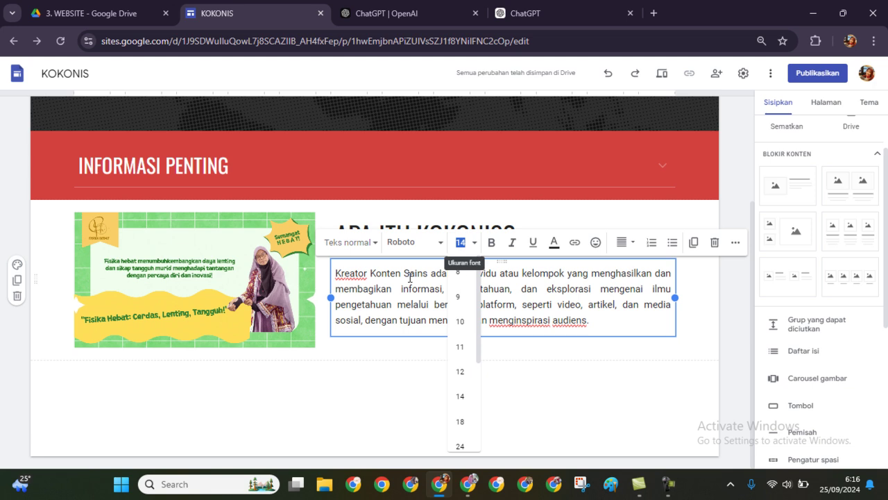
Make the words "Kreator Konten Sains" at the start of the definition bold
click(364, 278)
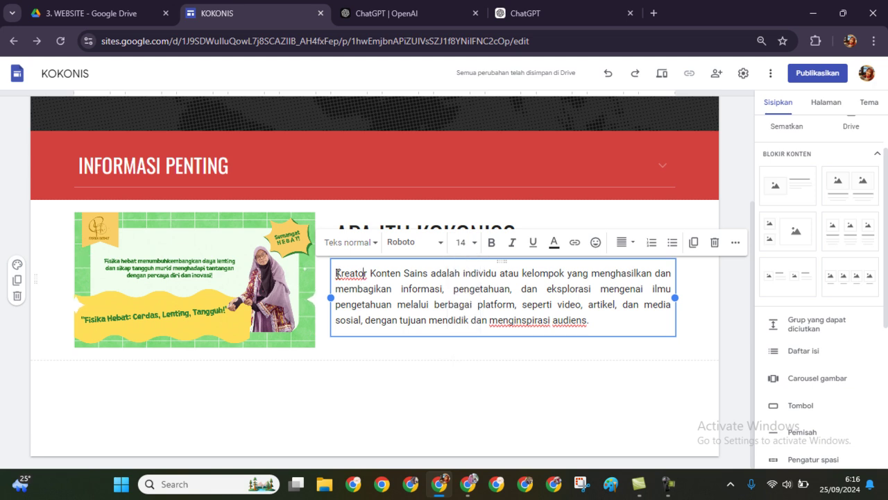
drag(336, 272, 424, 272)
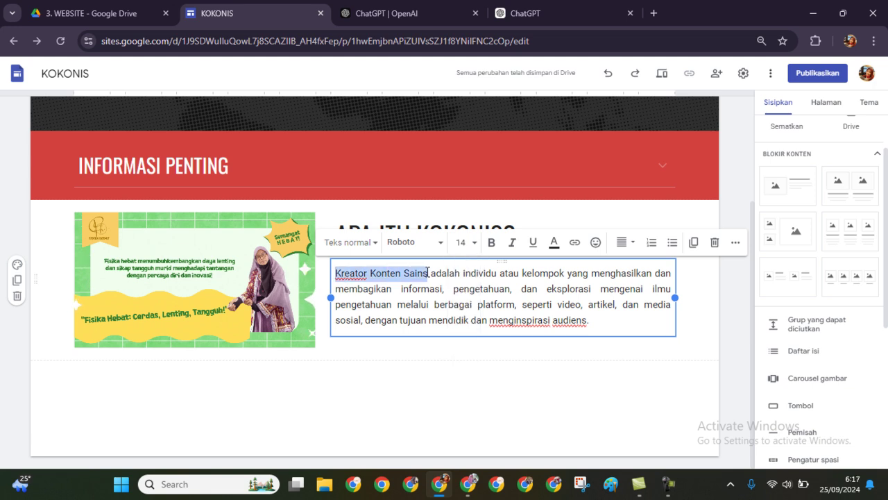
key(ctrl+b)
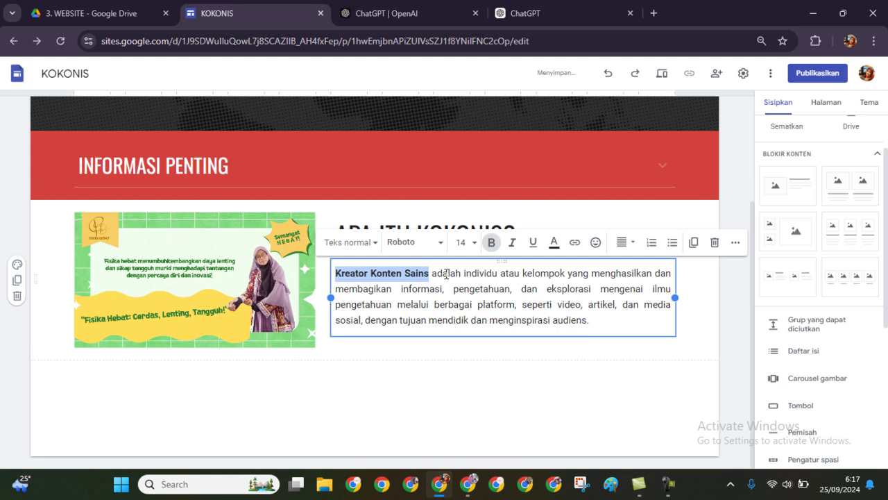
Set the section colour of the APA ITU KOKONIS? block to Gaya 2
click(720, 310)
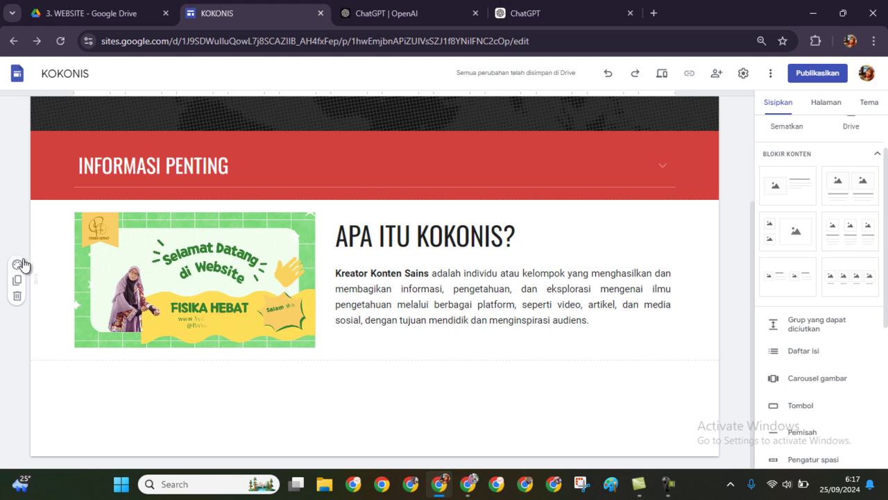
click(18, 266)
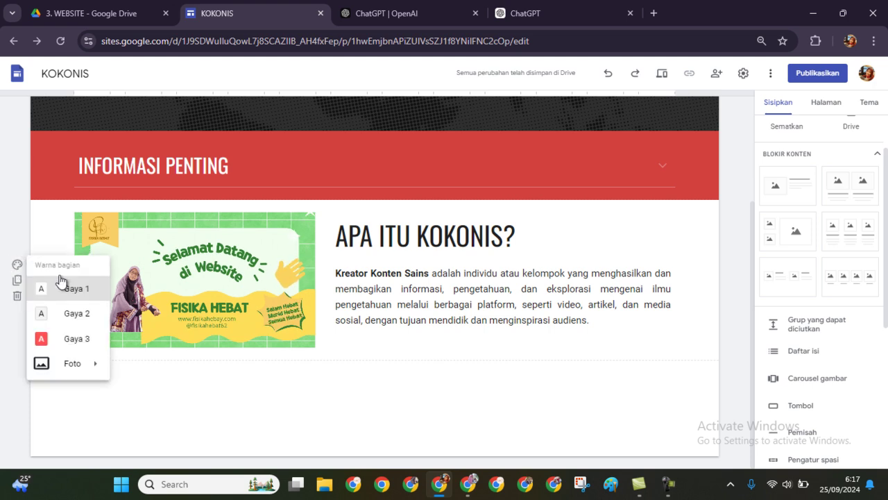
click(69, 318)
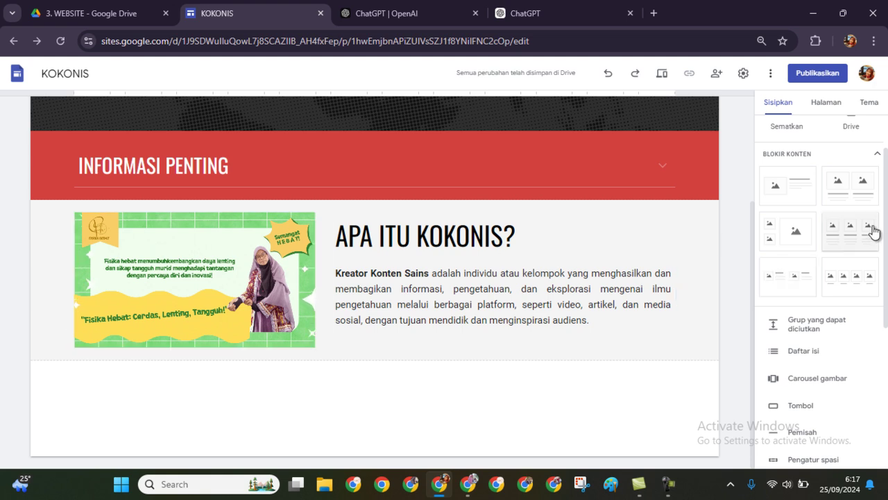
drag(886, 216, 887, 307)
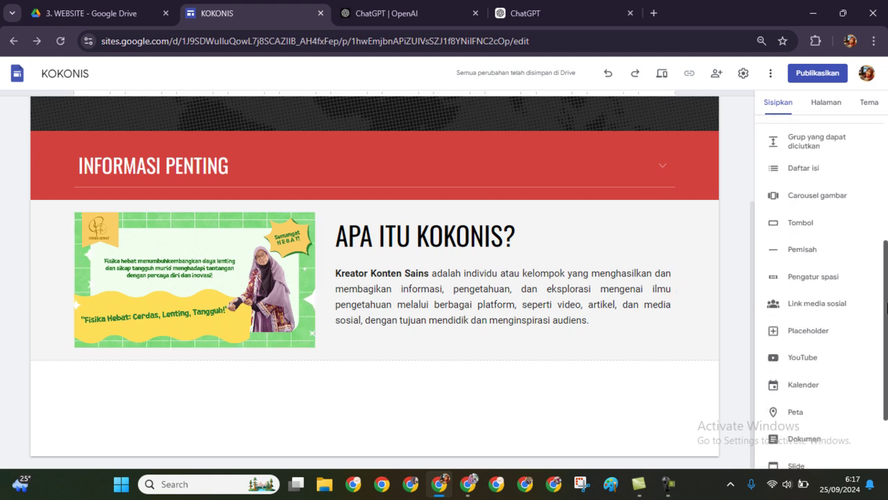
click(802, 222)
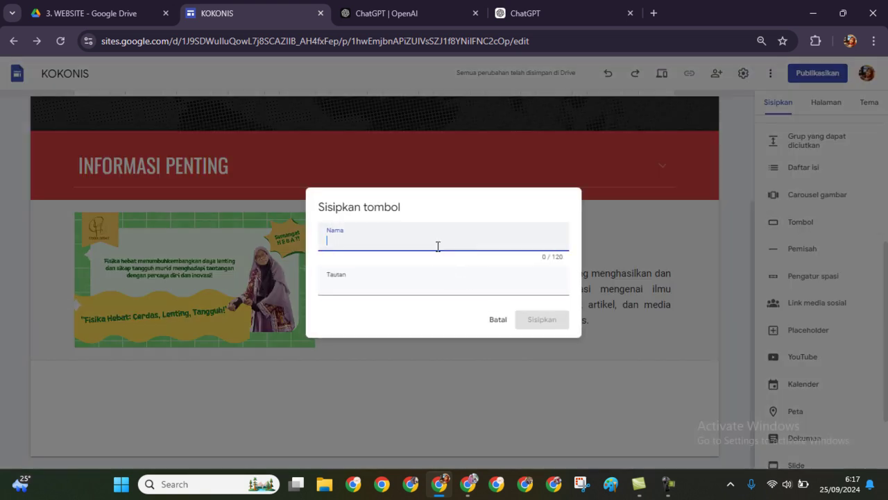
text(Daftar Peserta)
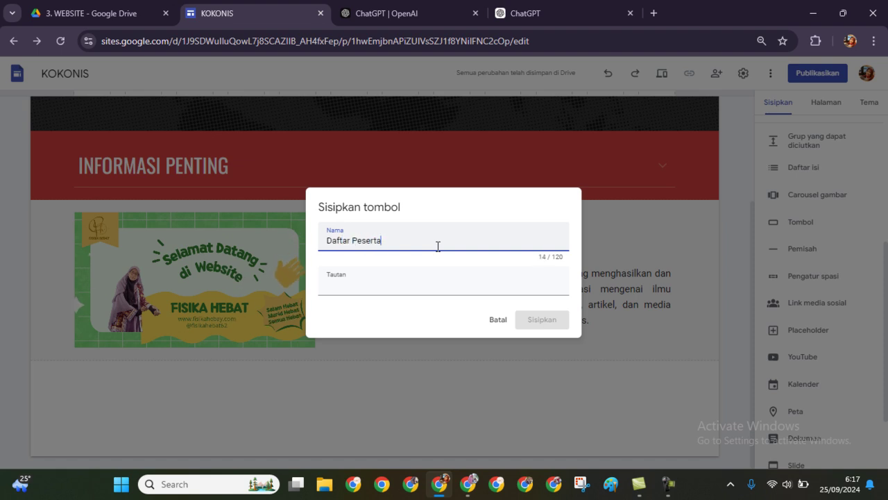
click(399, 294)
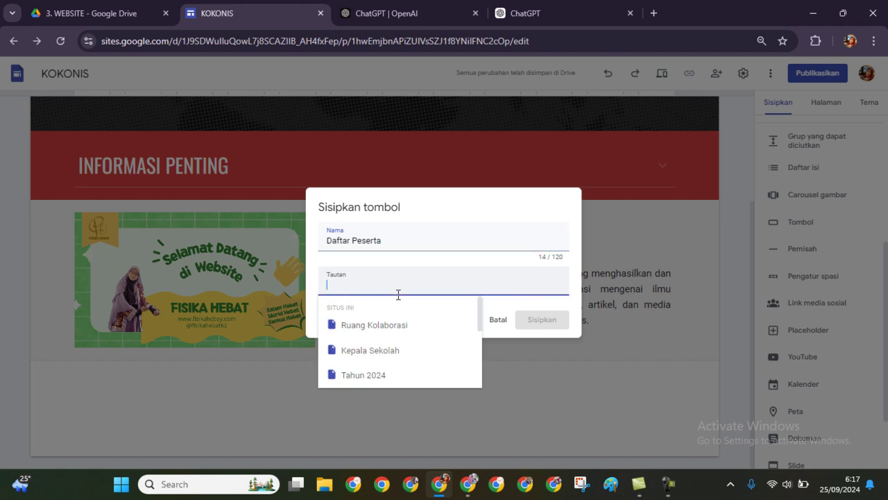
text(https)
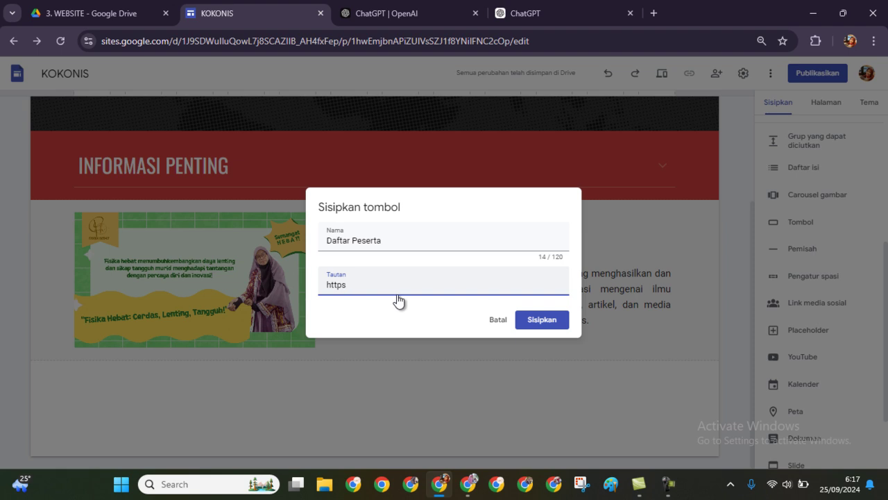
text(://bit.ly/)
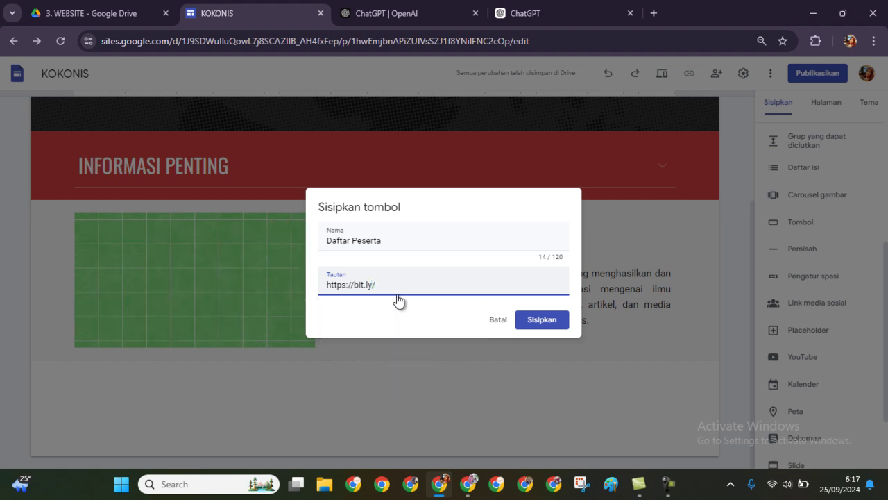
text(daftar)
click(539, 320)
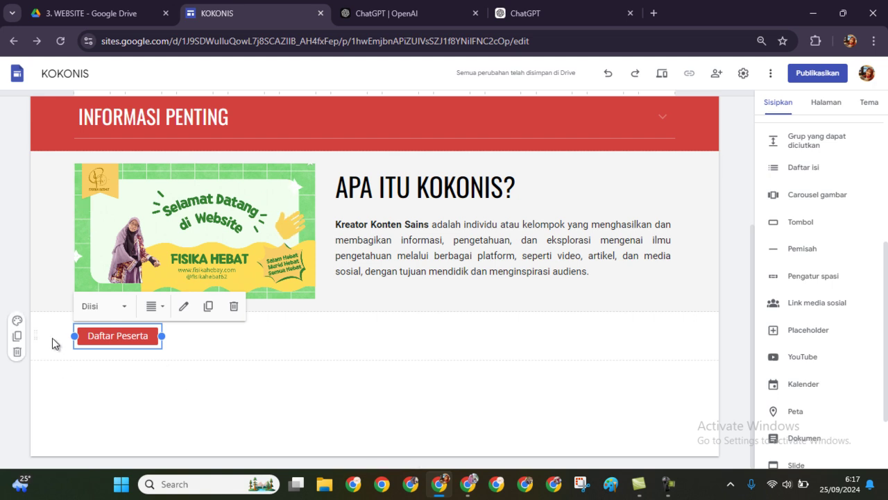
click(17, 323)
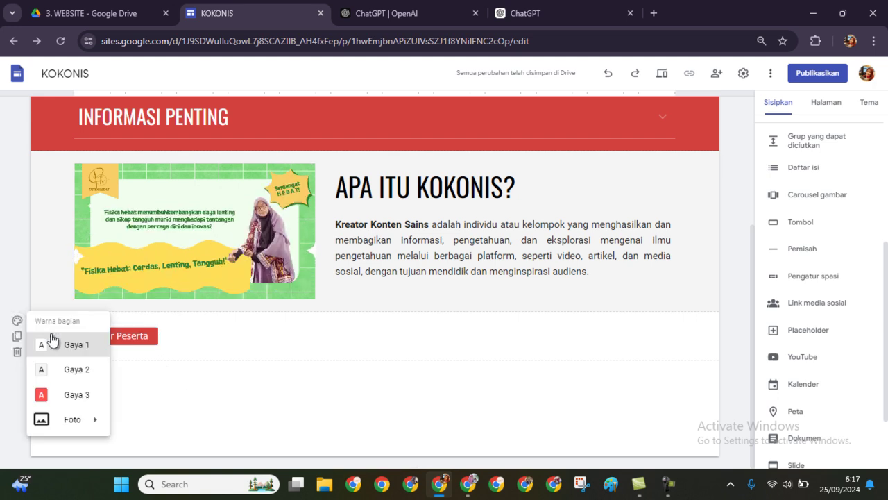
click(74, 397)
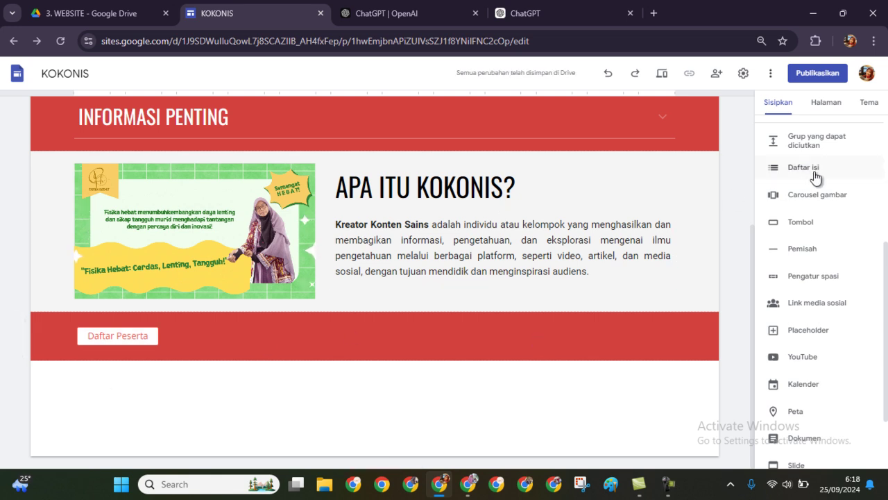
Start an image carousel and browse the local MGMP 2024 and 1. JAN 2024 folders for an image to upload
click(817, 203)
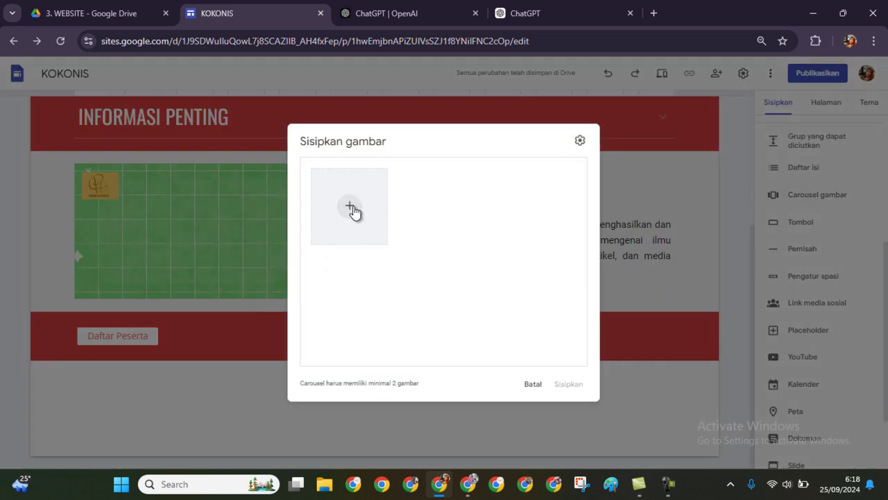
click(350, 208)
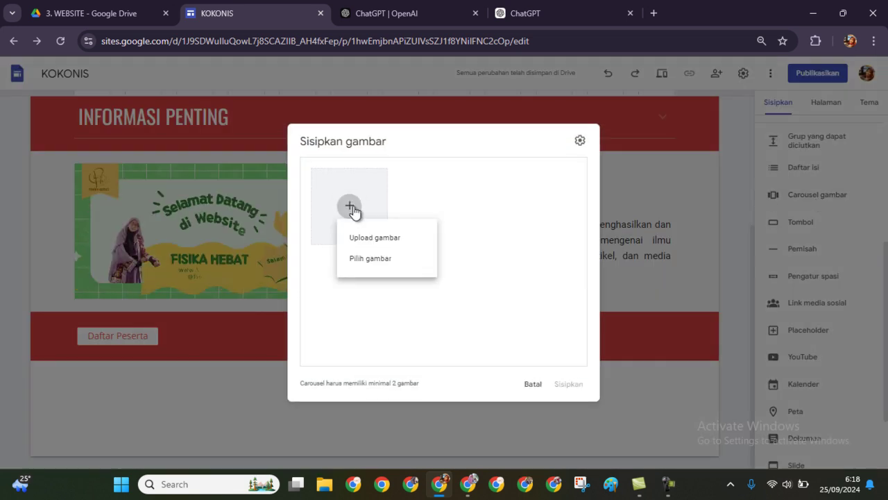
click(385, 239)
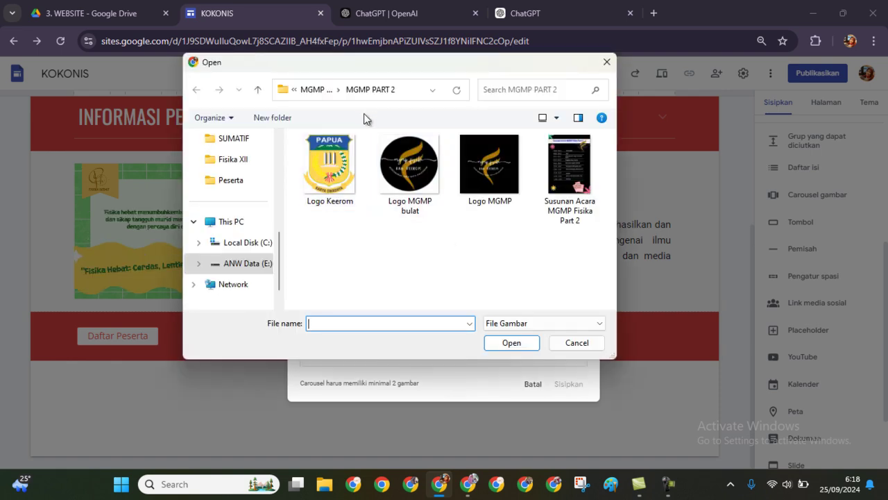
click(260, 93)
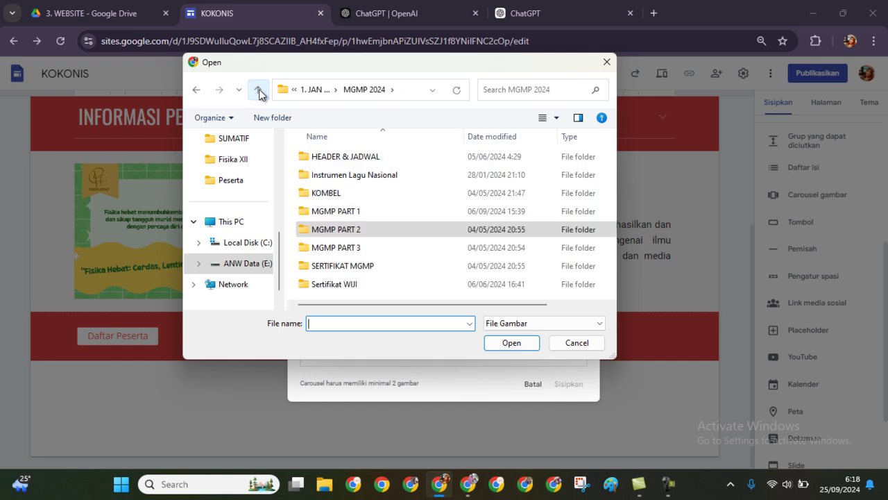
double_click(352, 194)
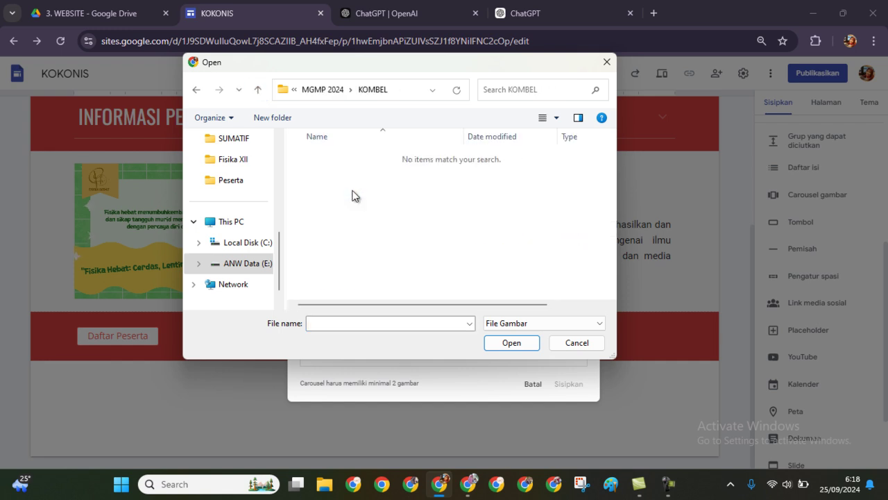
click(258, 89)
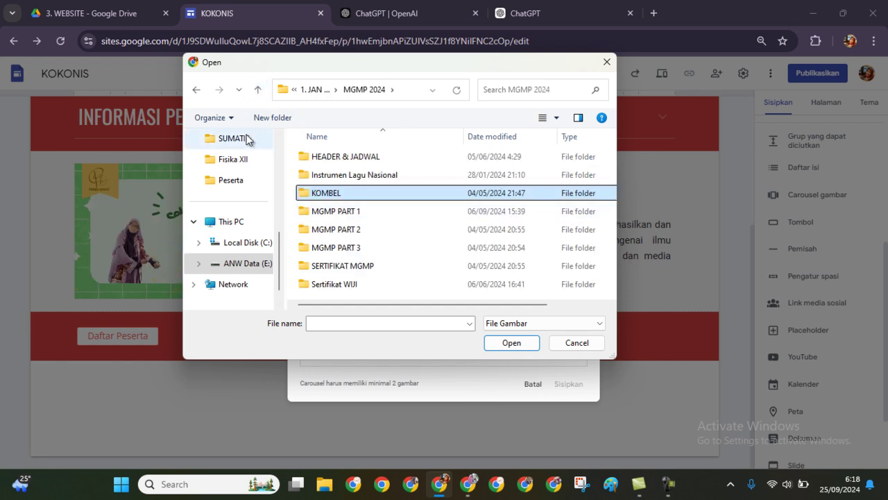
click(259, 91)
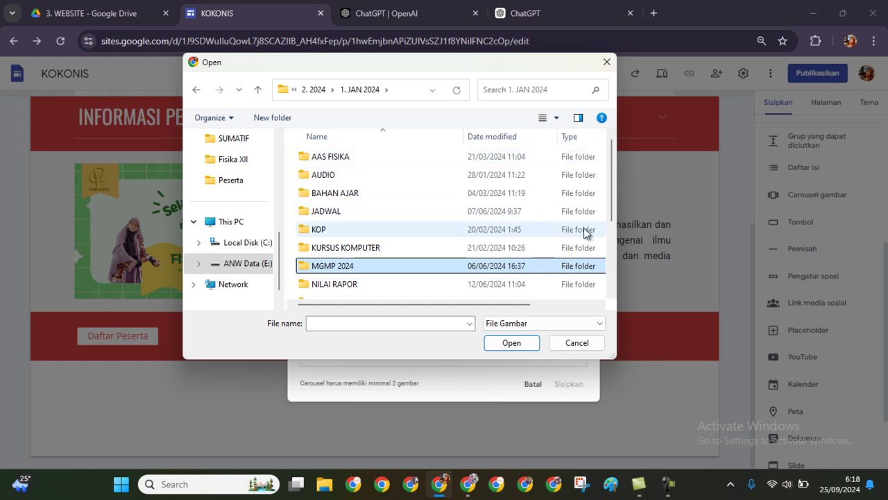
drag(608, 176, 611, 242)
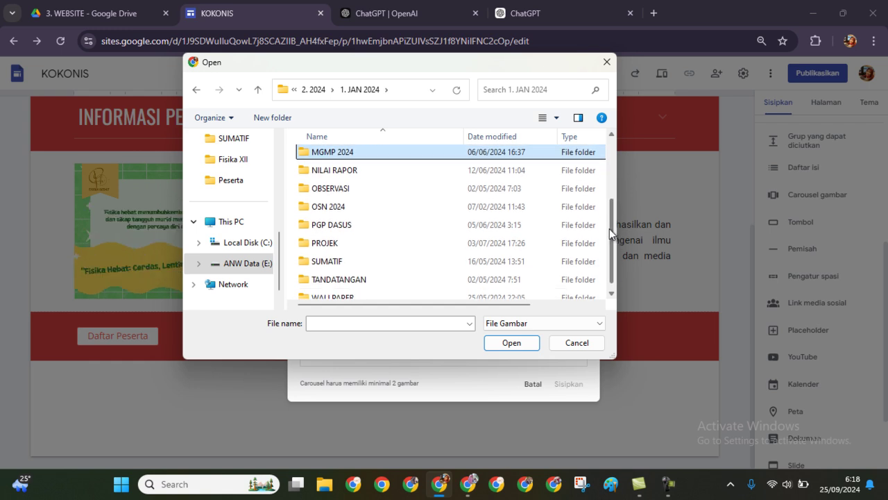
scroll(609, 228, up, 3)
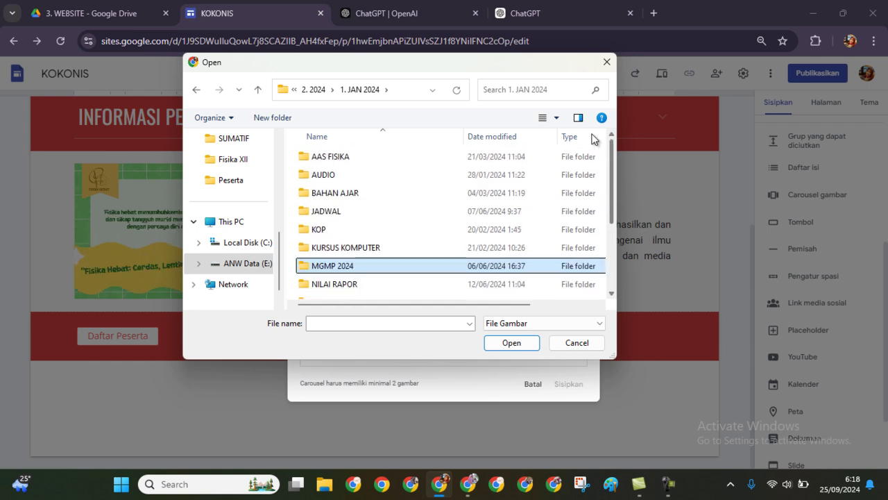
Upload the image "Header Calon Kreator Konten Saintis" from 2. JULI 2024 > KOMBEL FH > Arsip Kokonis to the carousel
click(258, 89)
double_click(351, 180)
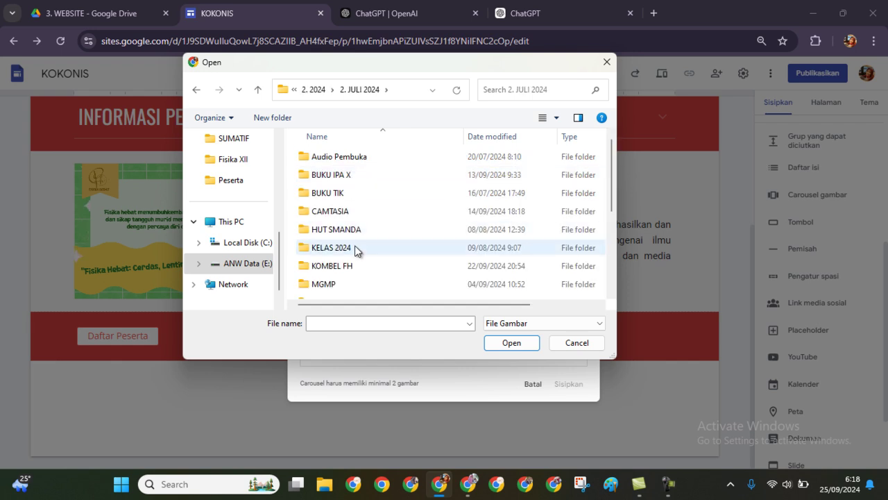
double_click(354, 268)
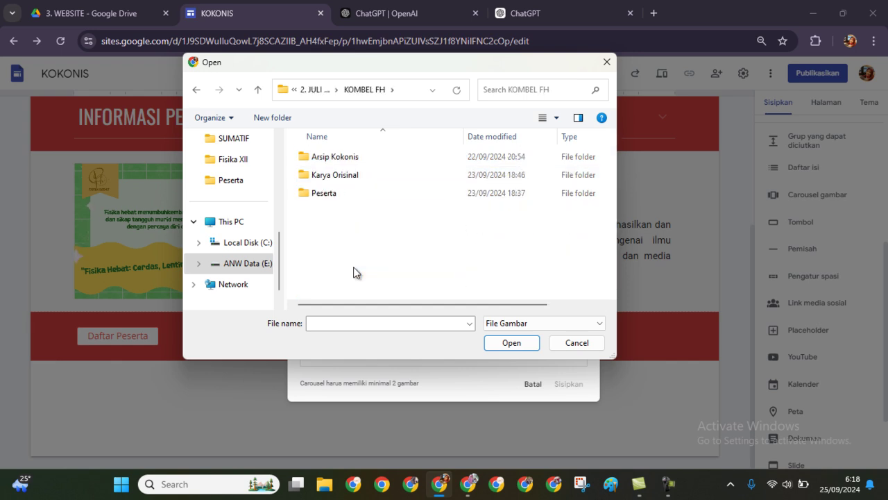
double_click(342, 165)
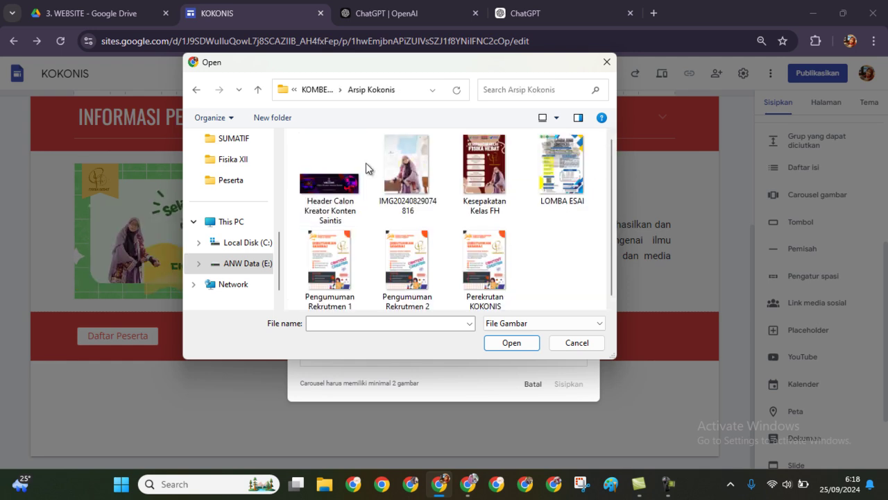
click(331, 188)
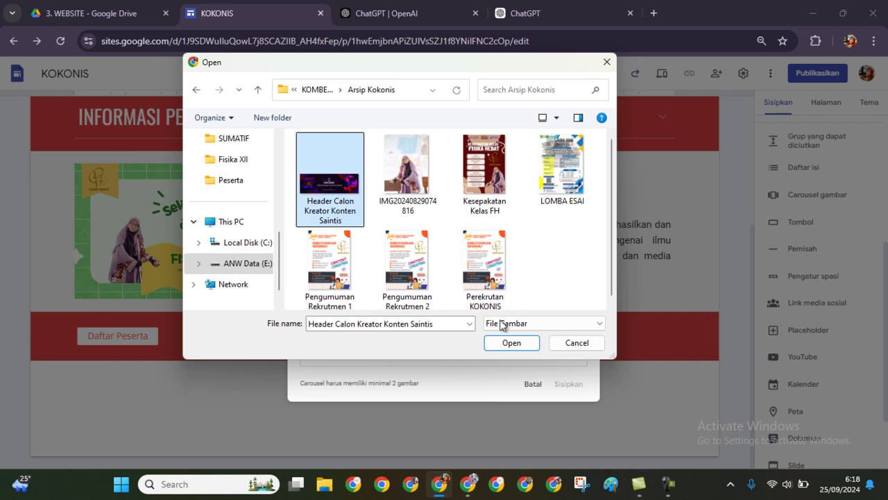
click(527, 346)
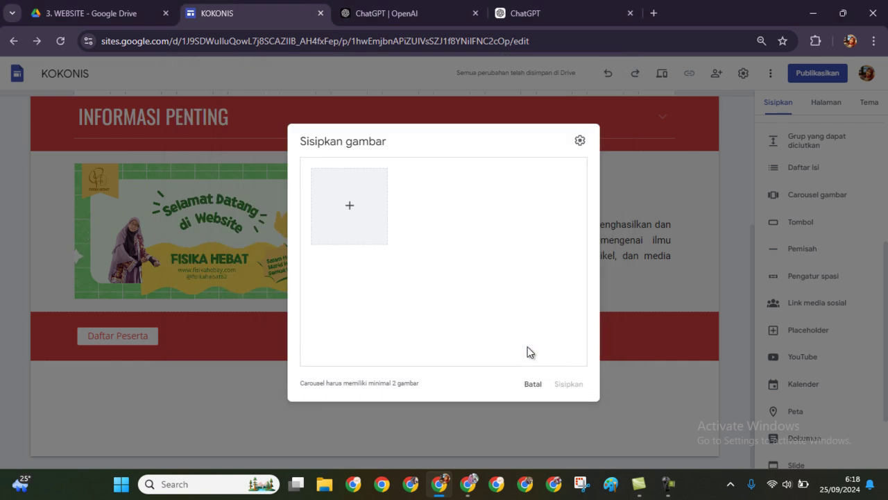
Search Google Gambar for "kreator sains" to find a second image for the carousel
click(352, 208)
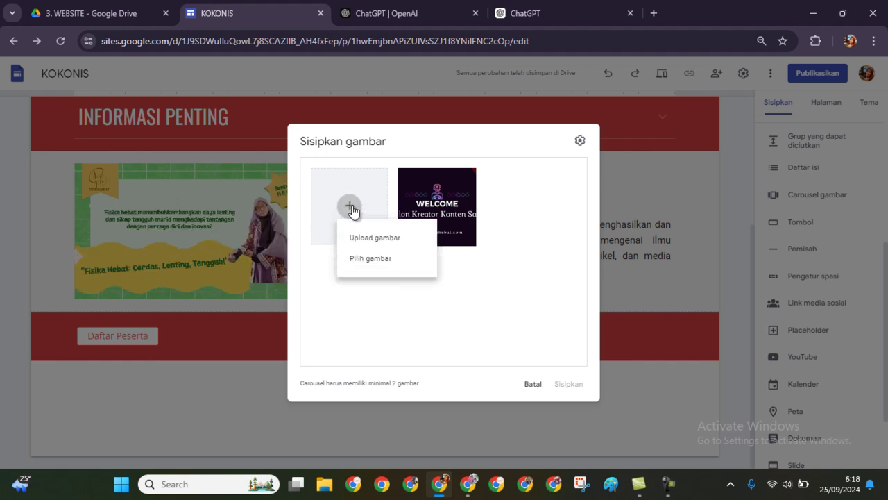
click(384, 260)
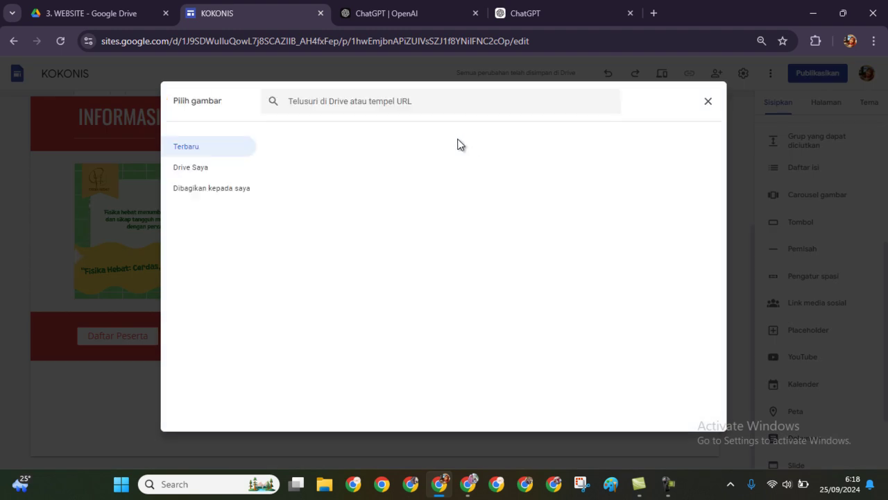
click(435, 102)
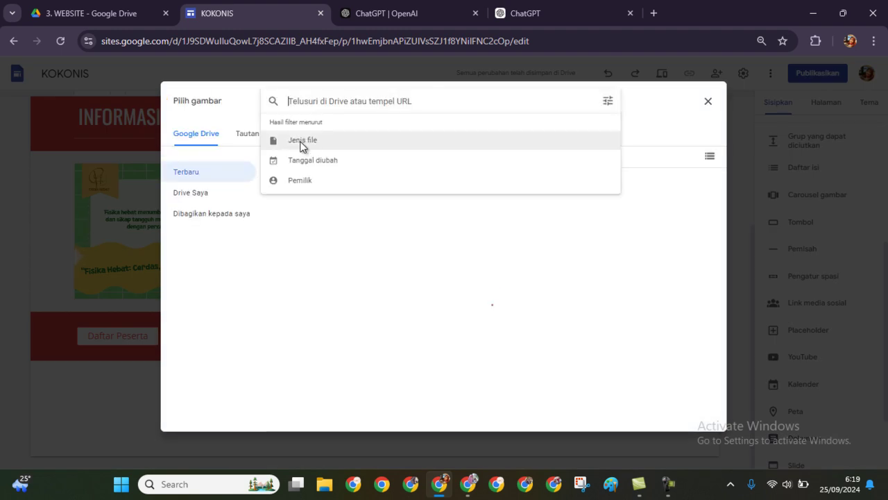
click(373, 284)
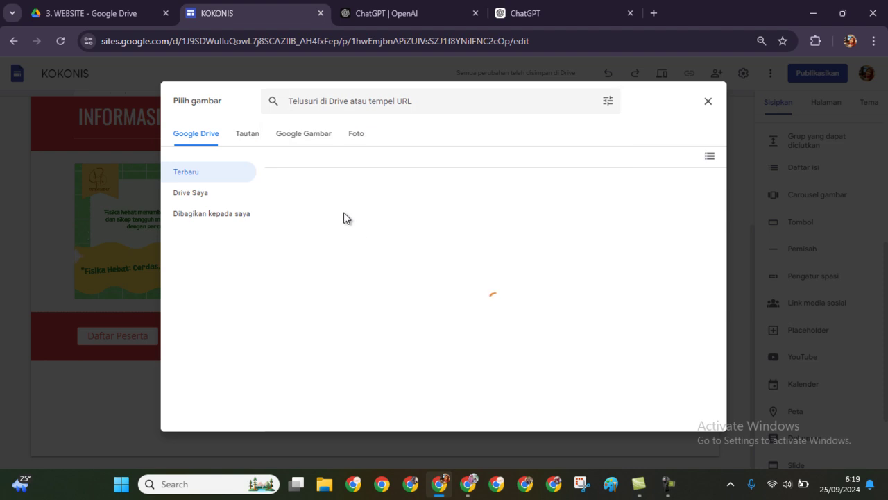
click(313, 134)
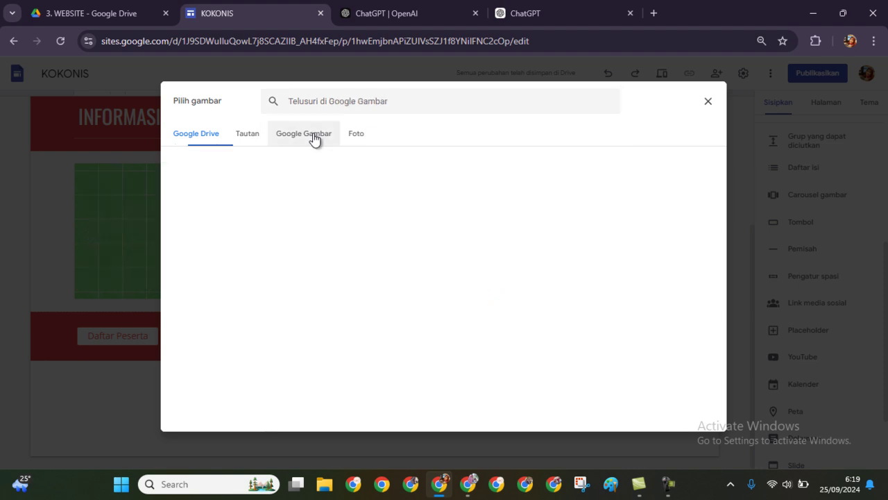
click(356, 102)
text(kreator)
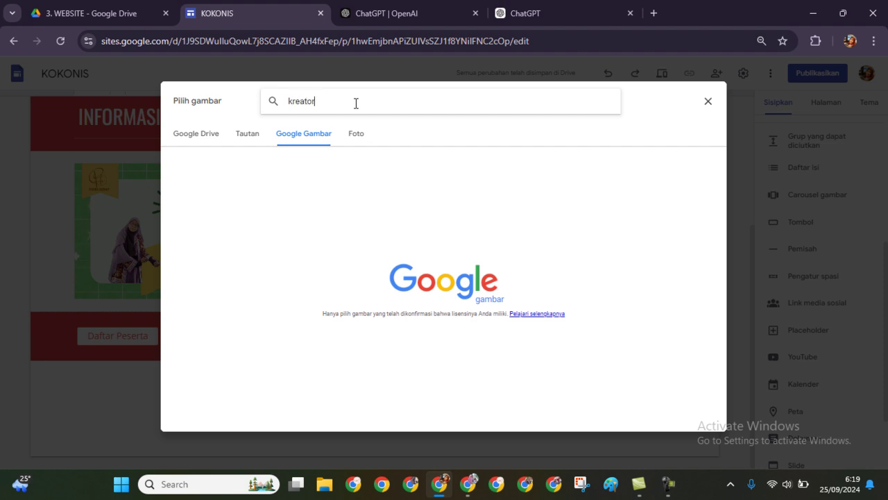
text( sains)
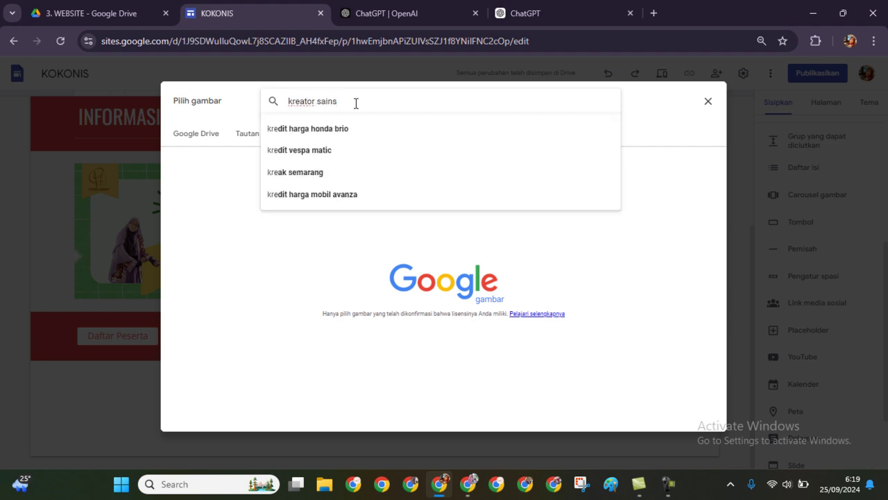
key(Return)
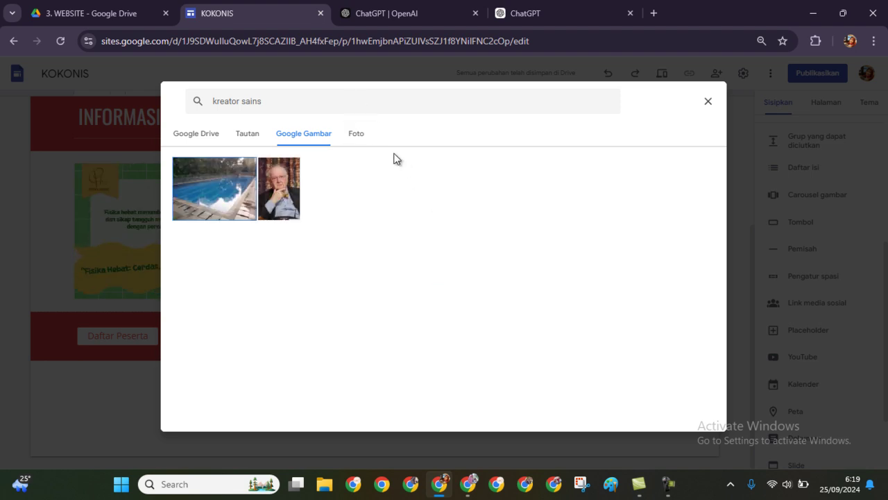
Change the Google Gambar search to "kreator"
click(357, 101)
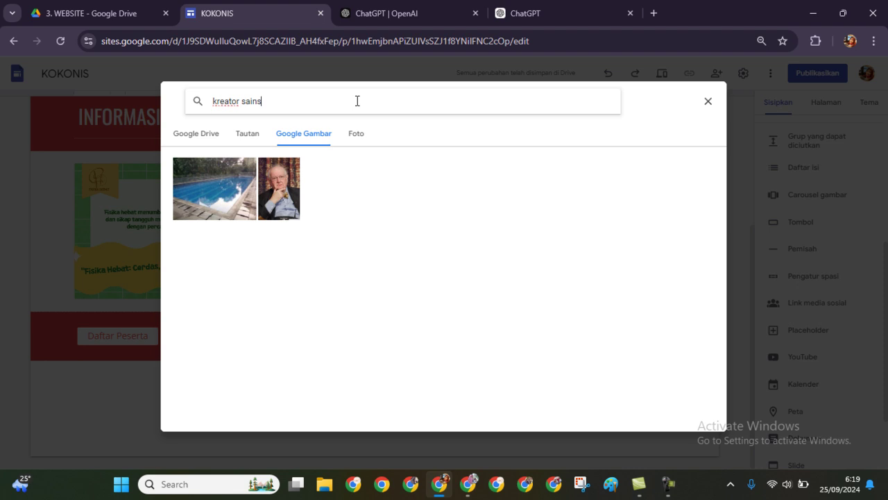
key(BackSpace)
key(BackSpace)
key(BackSpace)
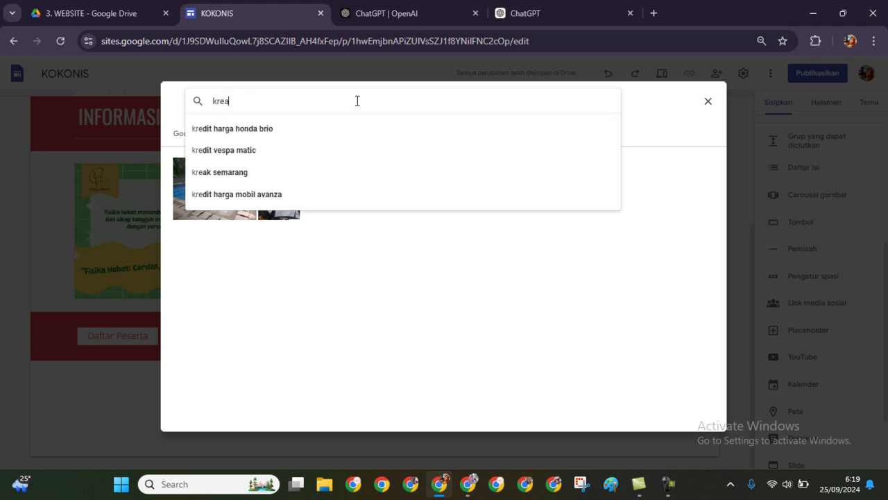
key(Return)
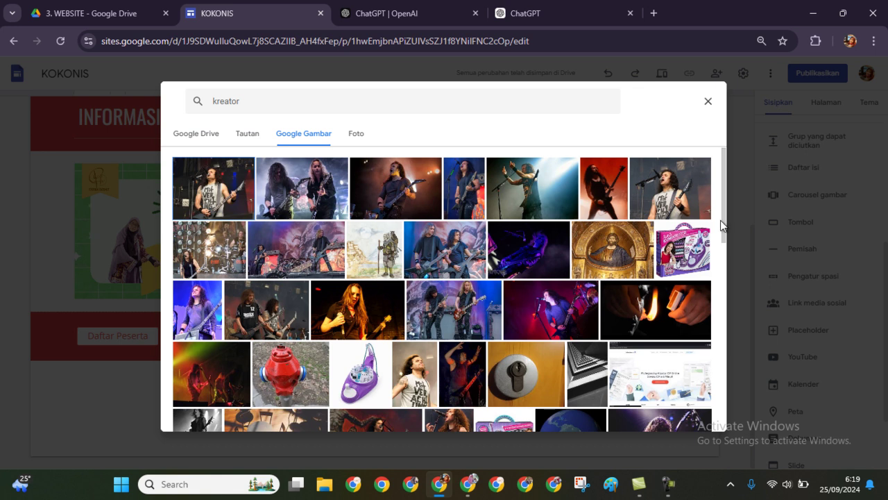
Browse the "kreator" image results and try to insert the web page screenshot image into the carousel
scroll(725, 241, down, 2)
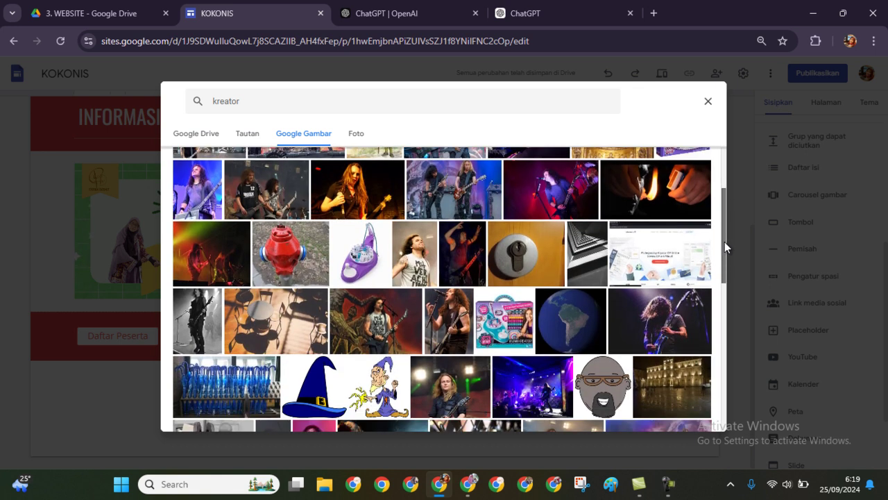
scroll(724, 241, down, 2)
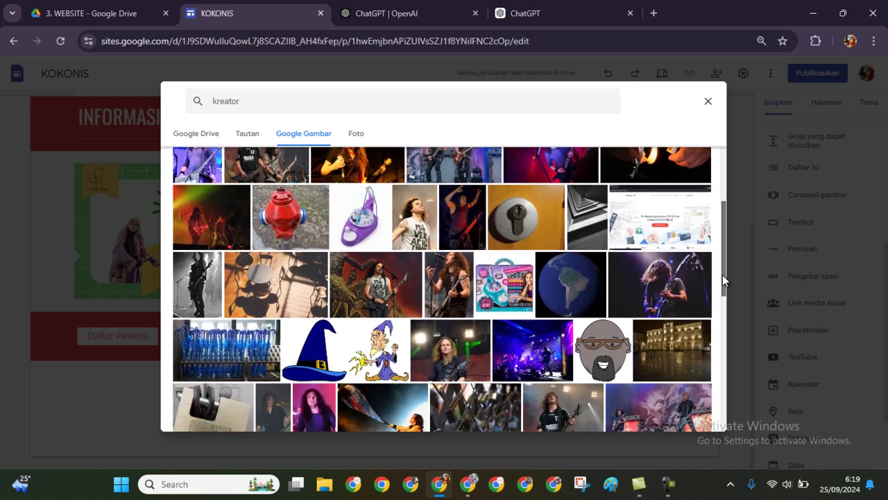
scroll(721, 308, down, 2)
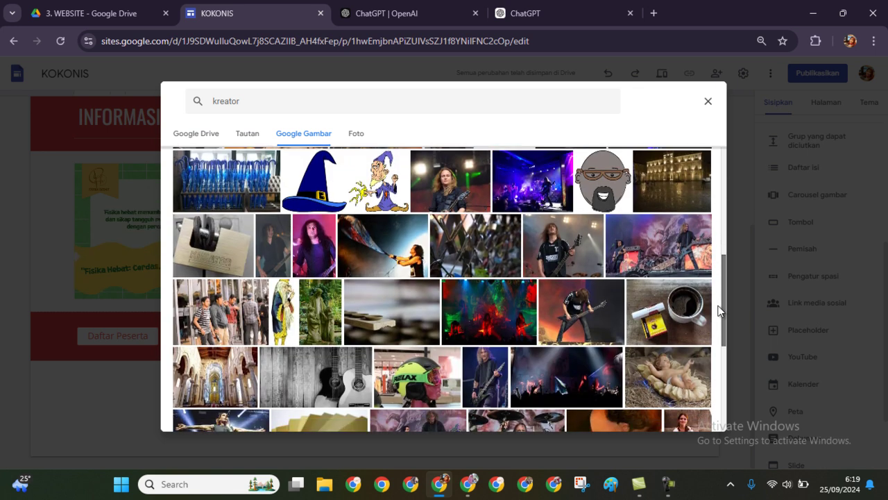
scroll(719, 316, down, 3)
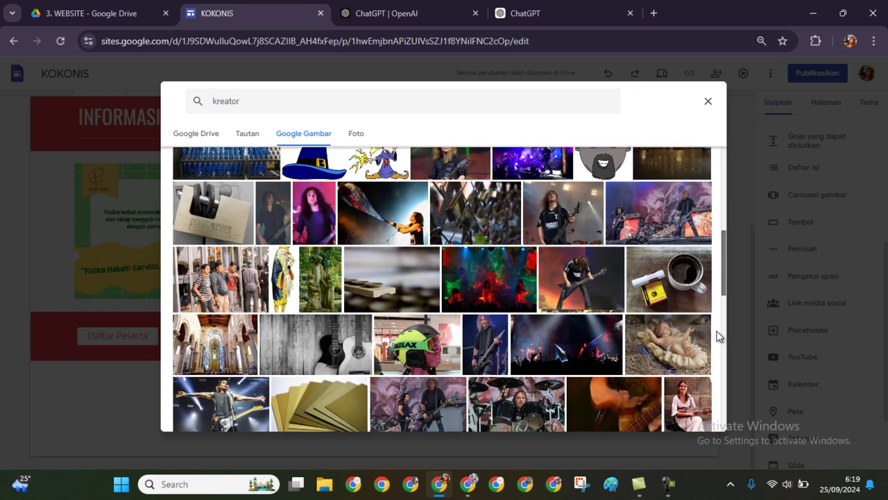
scroll(719, 349, down, 2)
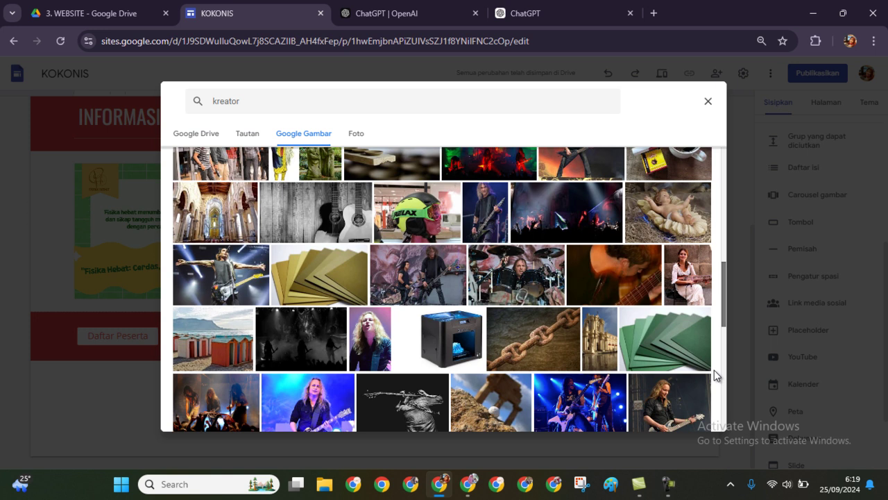
scroll(714, 370, down, 2)
scroll(711, 269, up, 7)
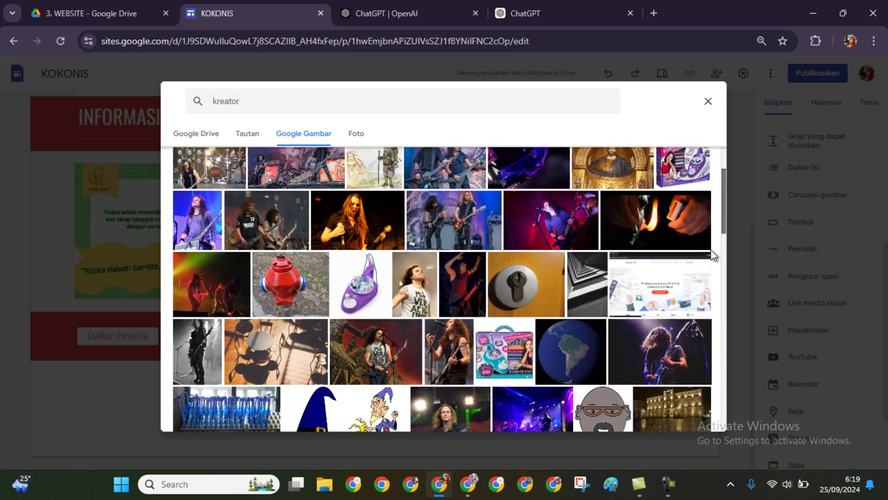
click(670, 316)
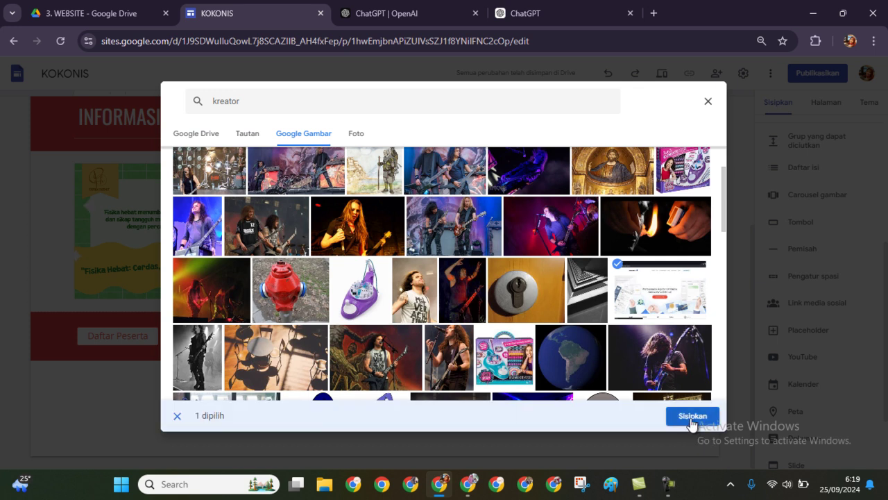
click(692, 417)
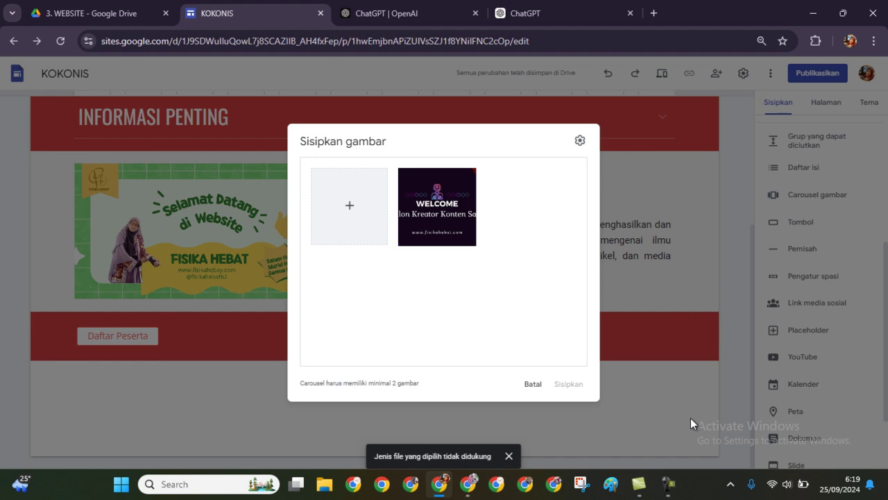
Turn on Mulai otomatis in the carousel settings, view the Kecepatan transisi options, and cancel the carousel
click(580, 142)
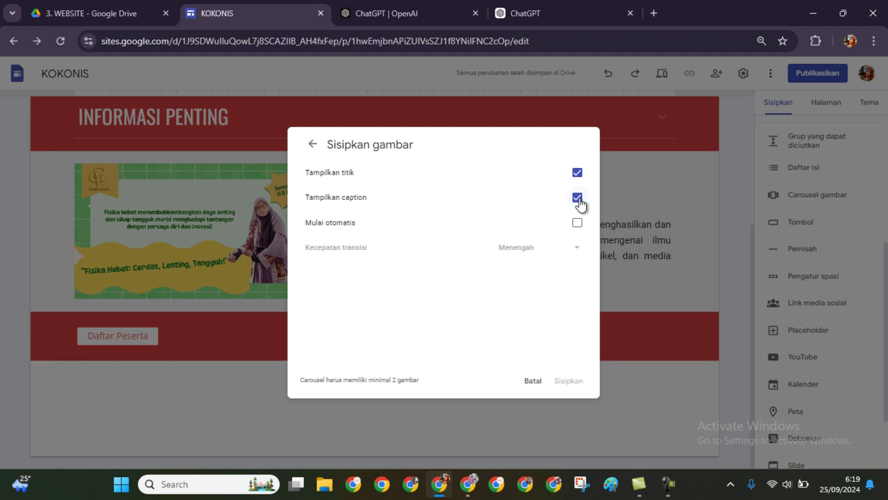
click(578, 222)
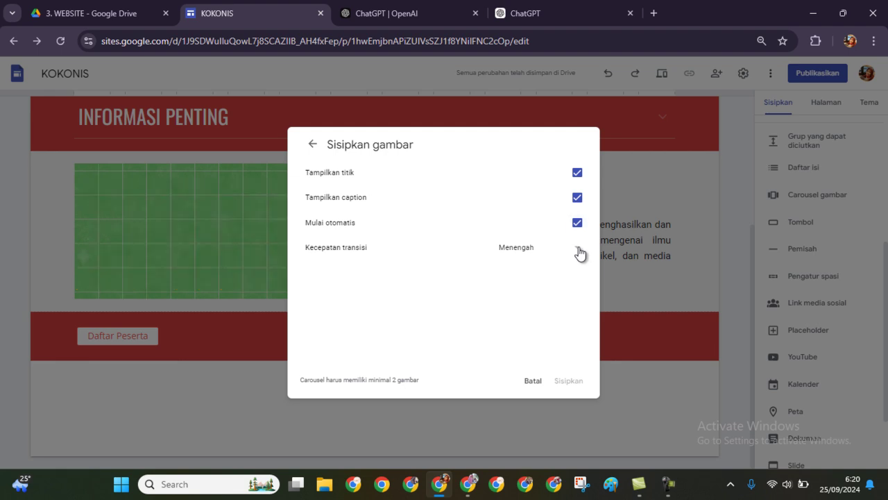
click(578, 249)
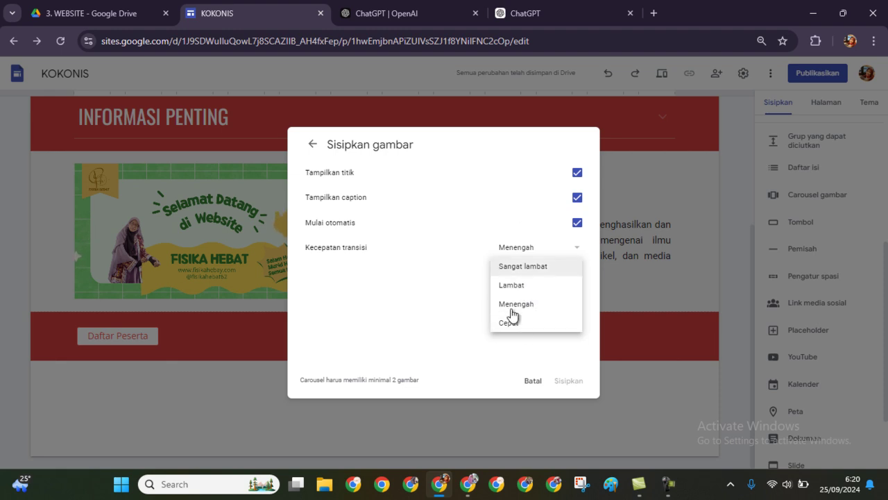
click(535, 386)
click(535, 387)
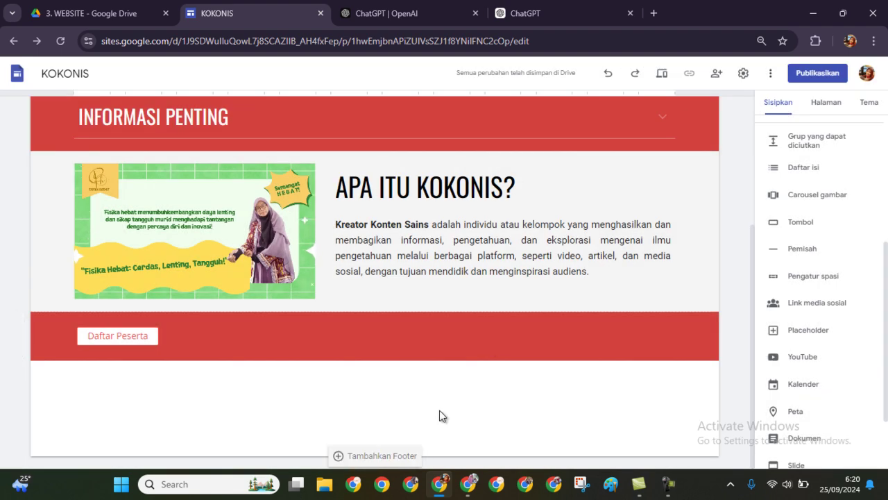
Add a page footer reading "Created by:" with the creator's full name on a second line, right-aligning the name line
click(380, 456)
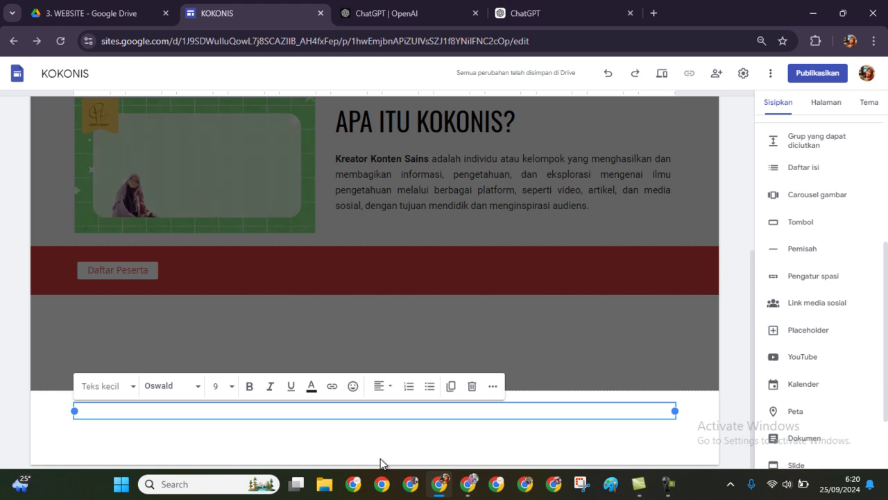
text(Created by:)
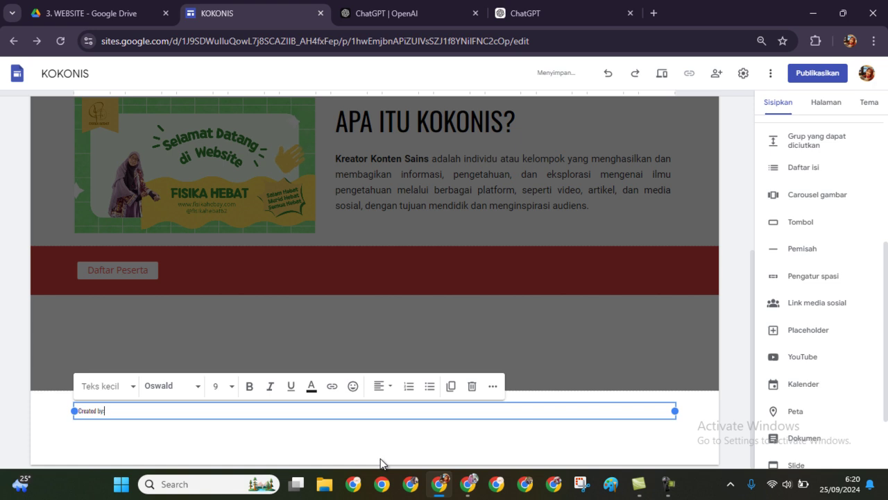
key(Return)
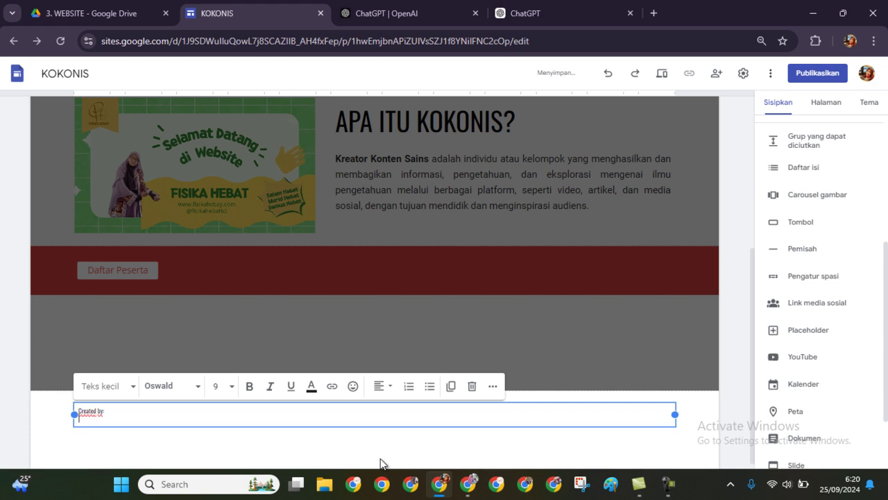
text(Wiji Sosilowati)
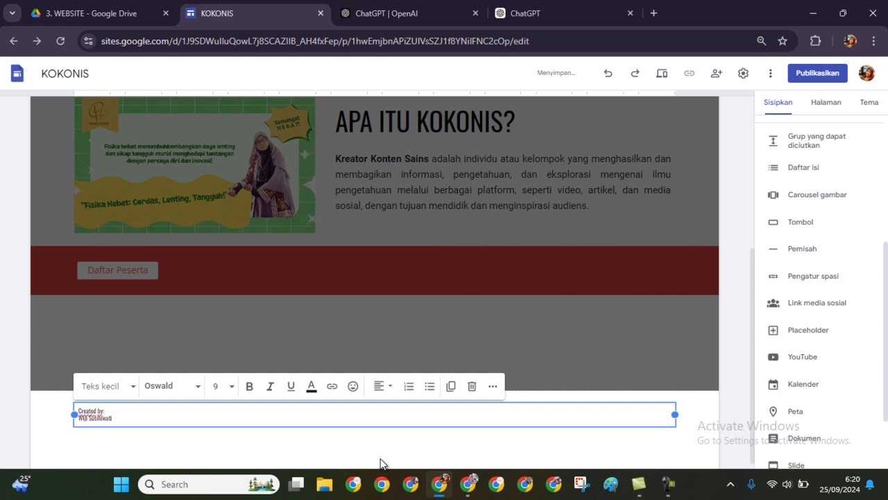
click(392, 390)
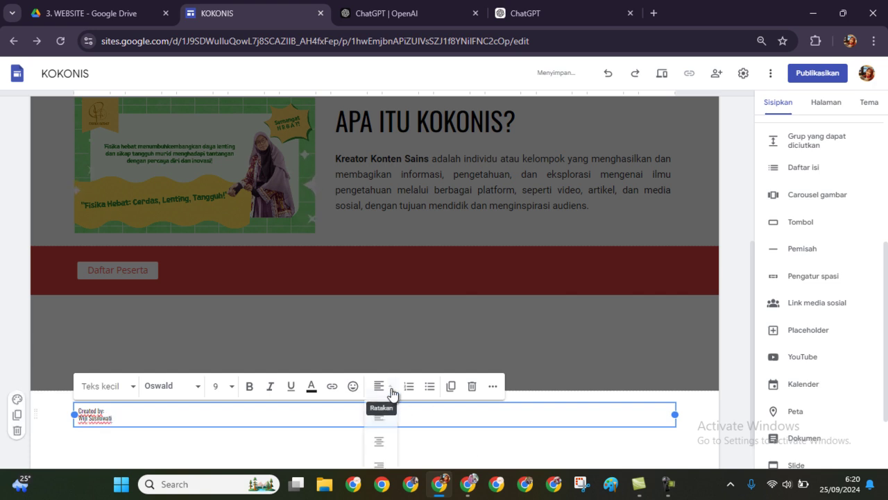
click(379, 464)
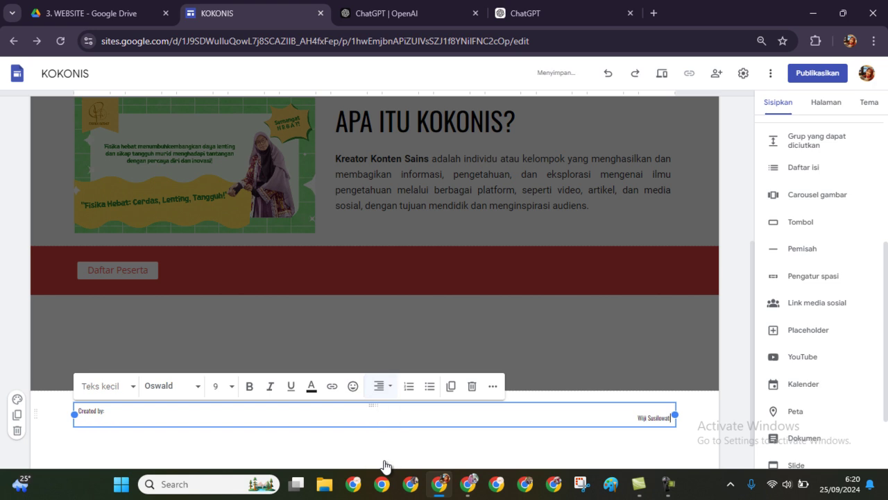
click(740, 290)
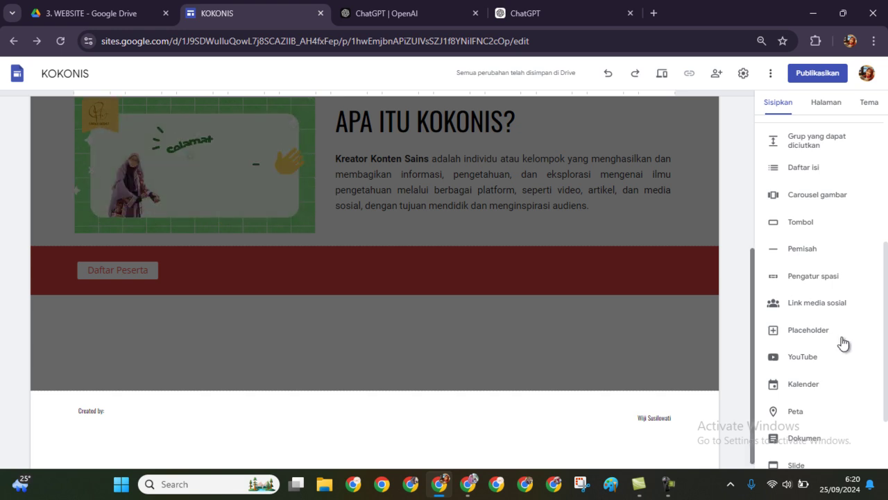
Insert a map of Keerom, Papua, Indonesia into the page footer, using the Satelit view in the map picker
click(794, 411)
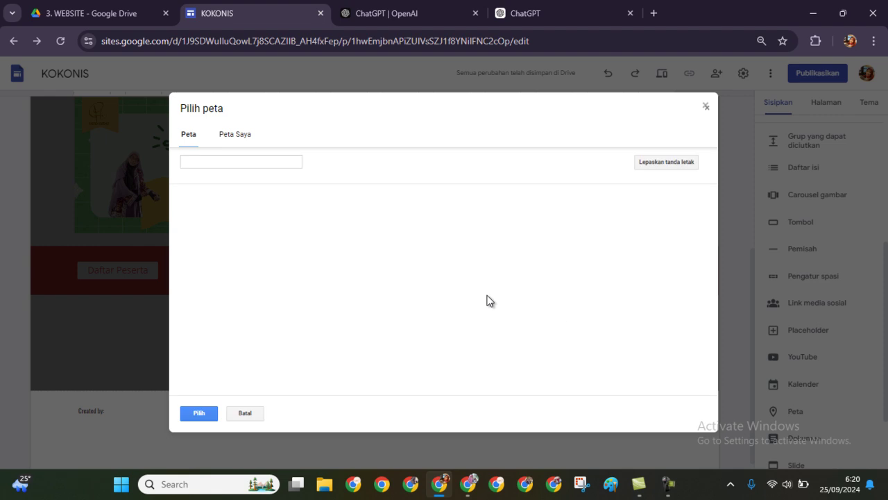
click(236, 135)
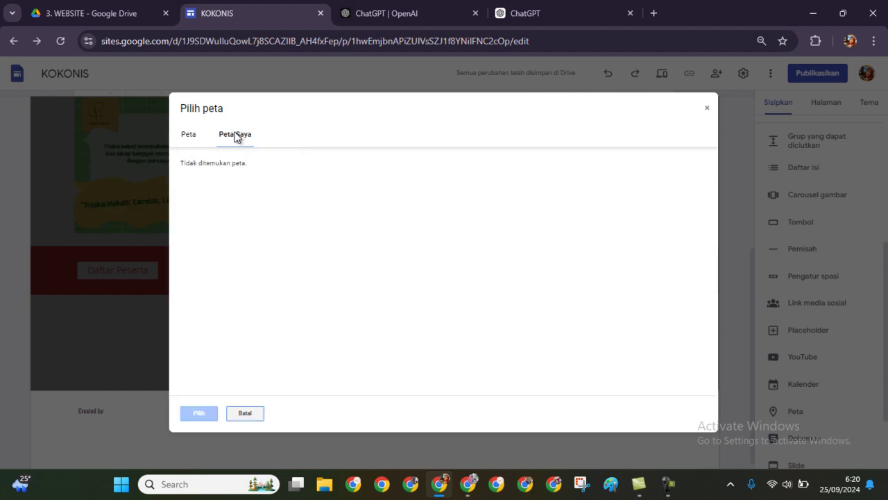
click(187, 138)
text(ke)
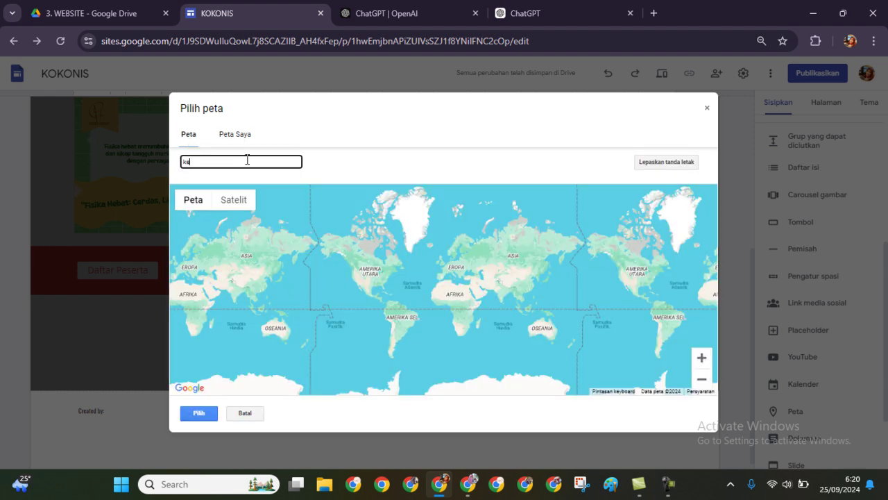
text(erom)
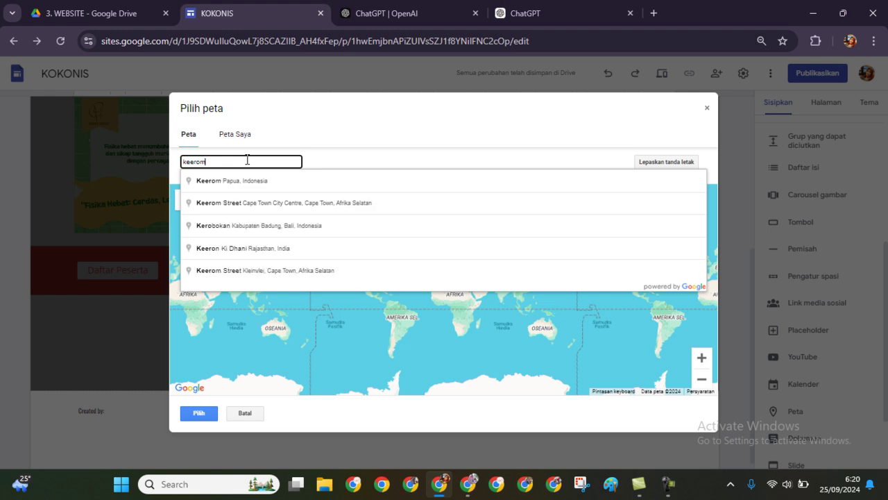
click(236, 180)
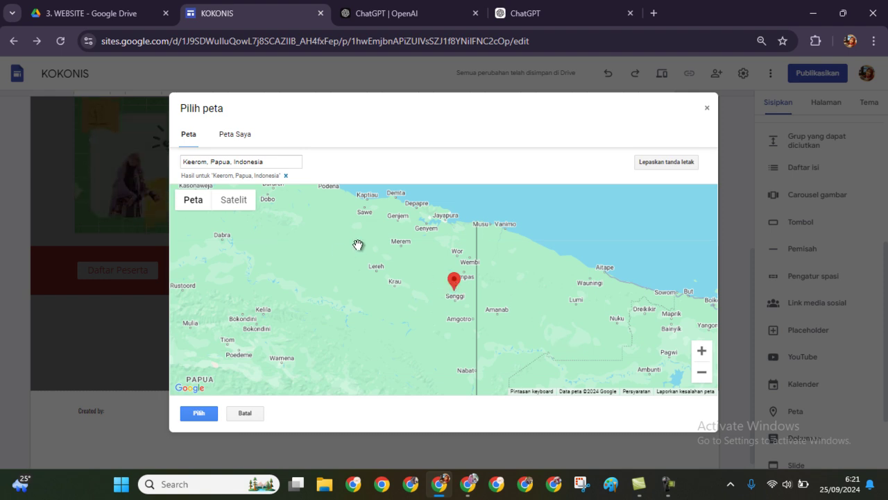
click(249, 210)
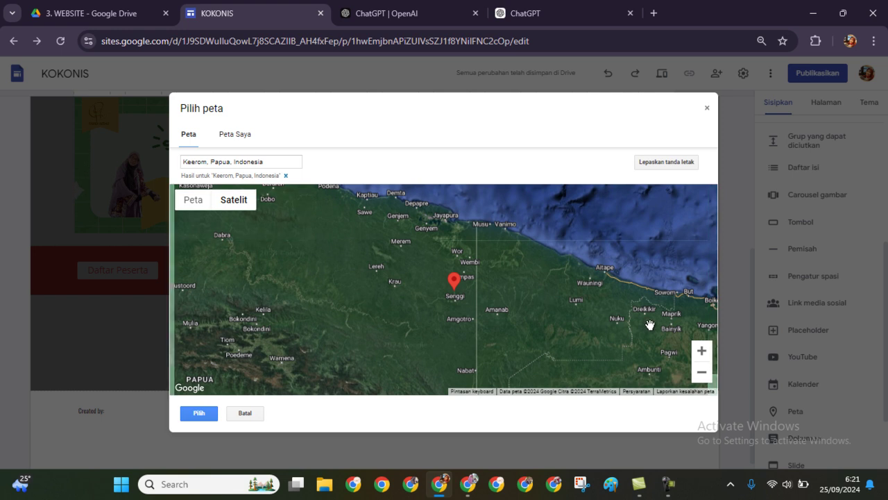
click(204, 409)
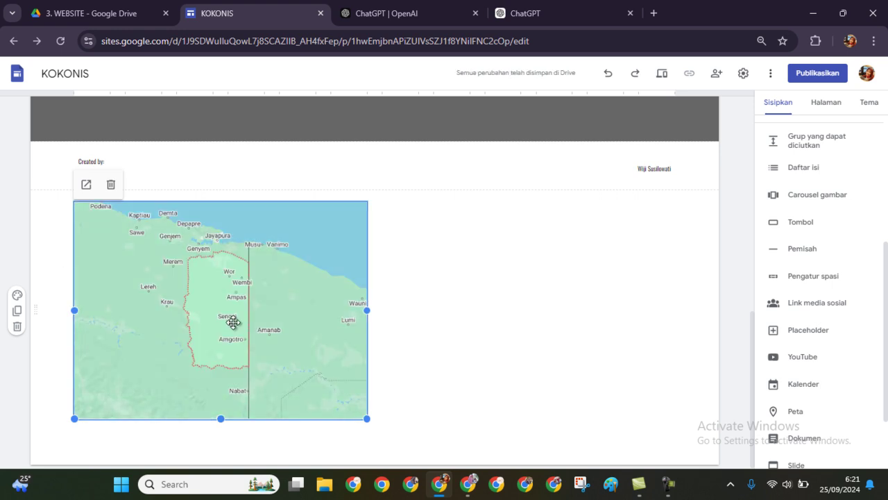
Move the Keerom map section above the "Created by:" line in the footer and apply the Gaya 3 section color
drag(292, 201, 211, 300)
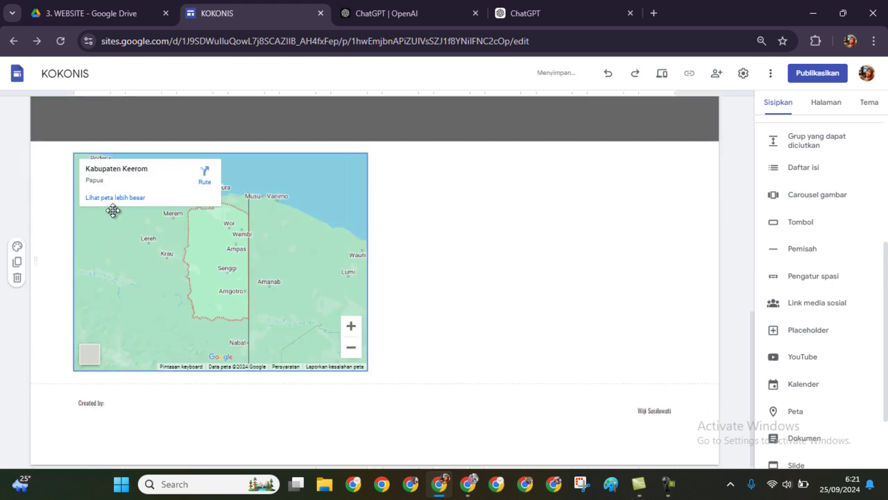
click(17, 247)
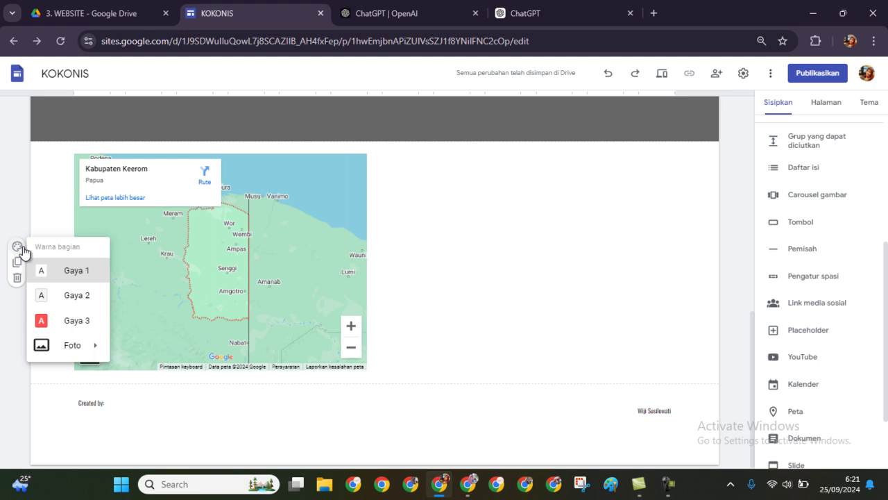
click(80, 333)
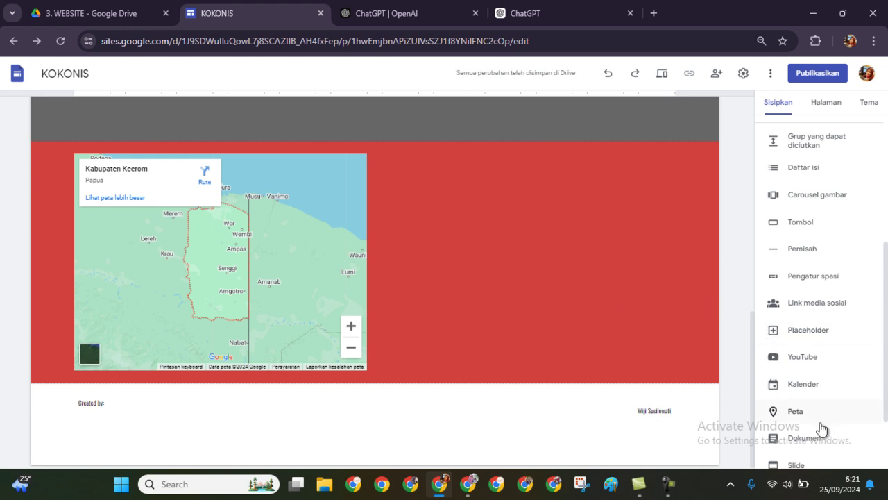
Insert the Evaluasi Mandiri slide presentation and place it beside the Keerom map in the red footer section
scroll(887, 418, down, 2)
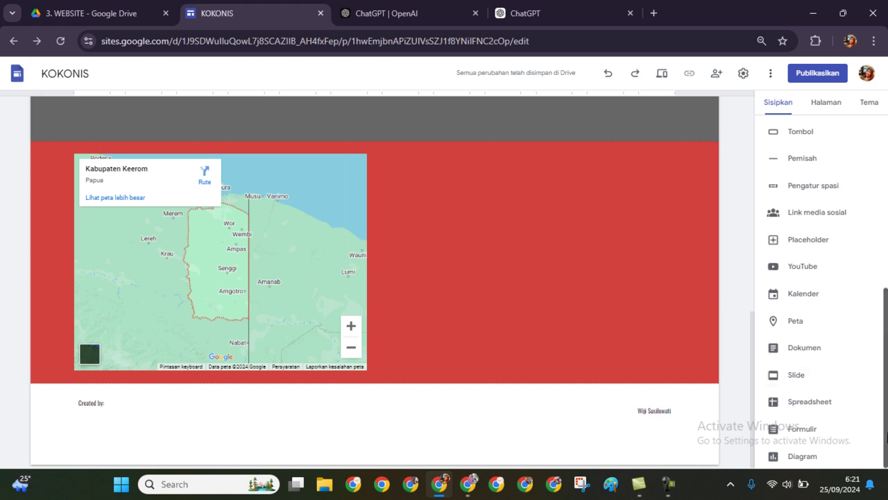
click(803, 373)
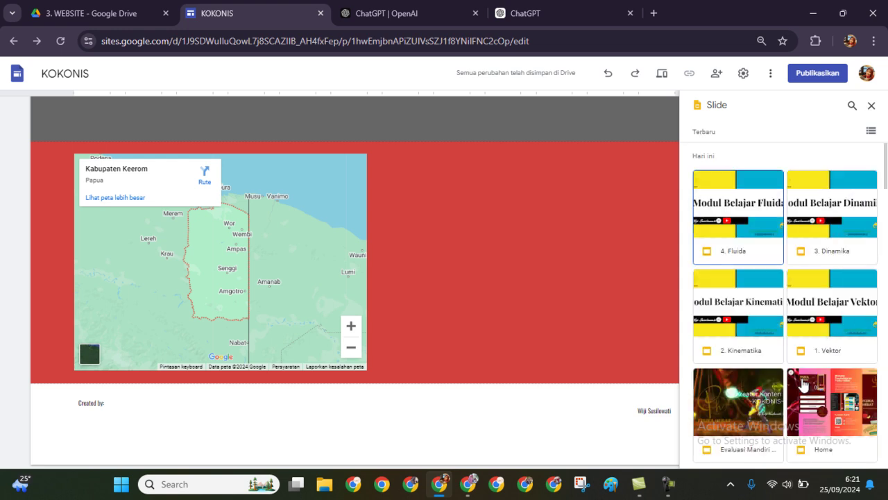
click(750, 406)
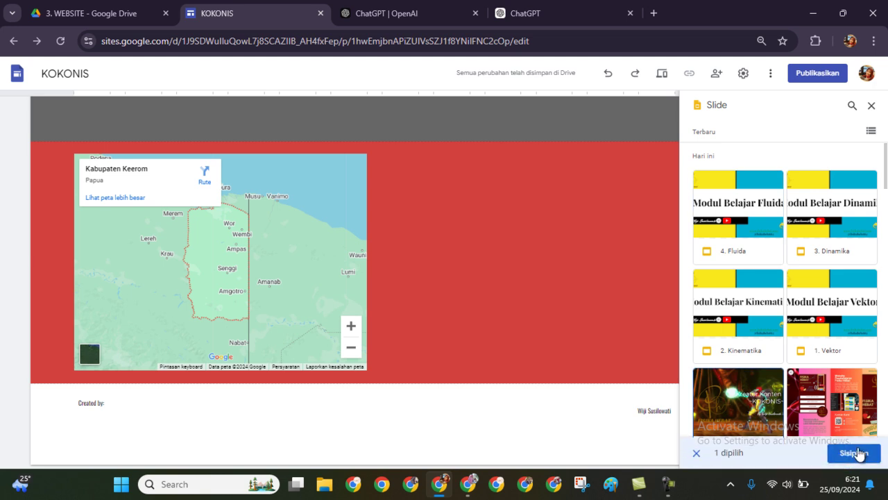
click(854, 454)
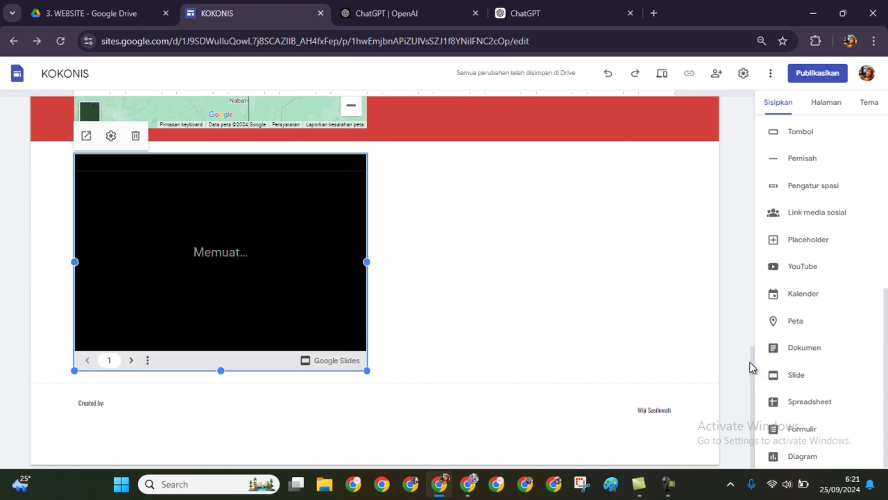
drag(754, 362, 746, 321)
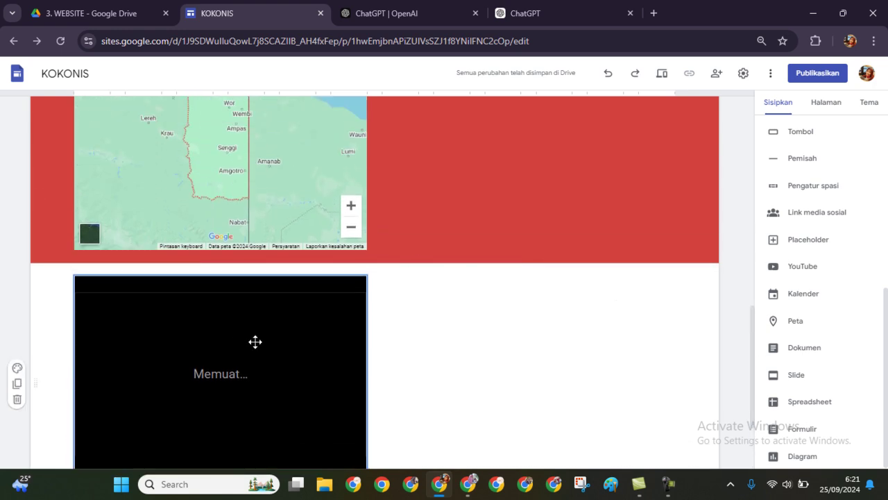
drag(348, 284, 511, 161)
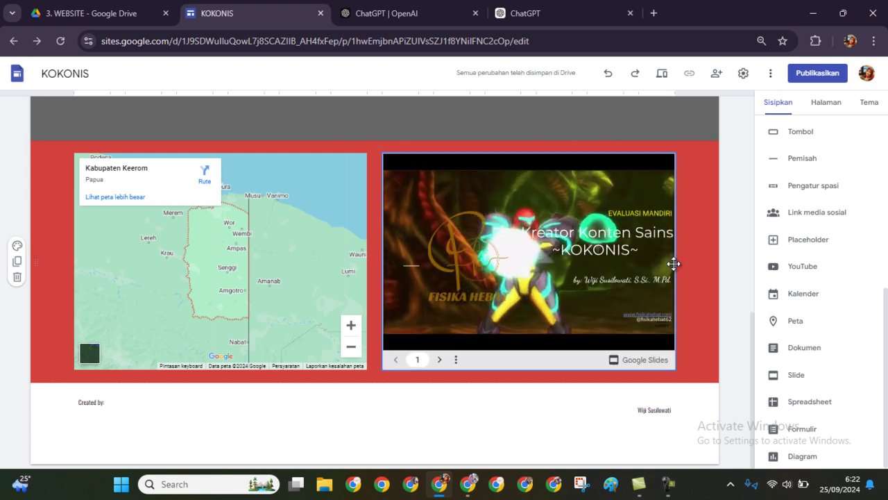
Try to move the map and slides section out of the footer, up toward the Daftar Peserta section
drag(752, 334, 741, 204)
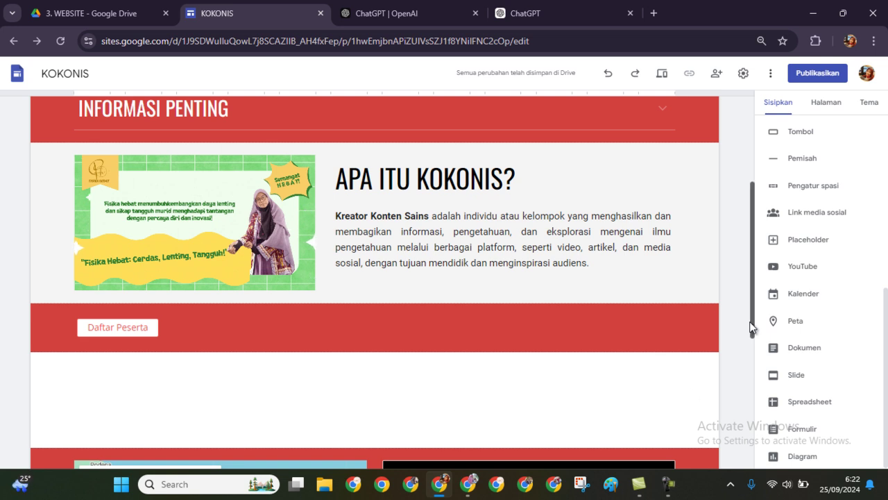
scroll(515, 345, down, 1)
scroll(501, 338, down, 1)
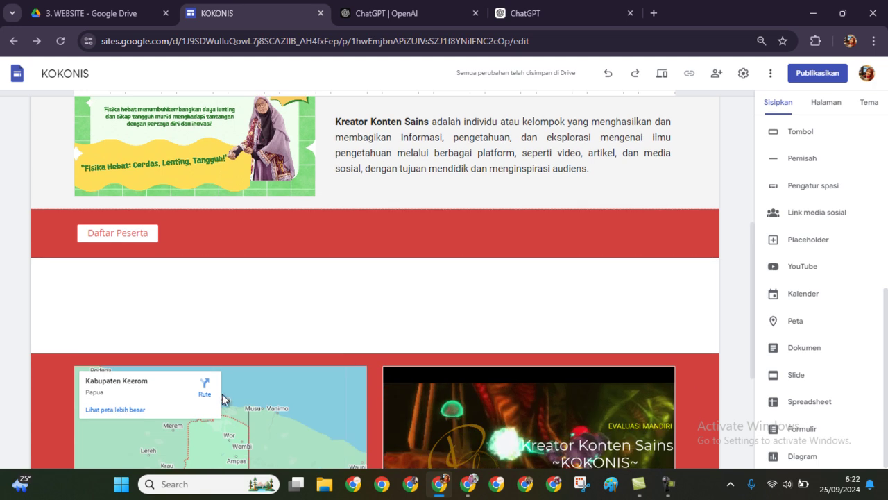
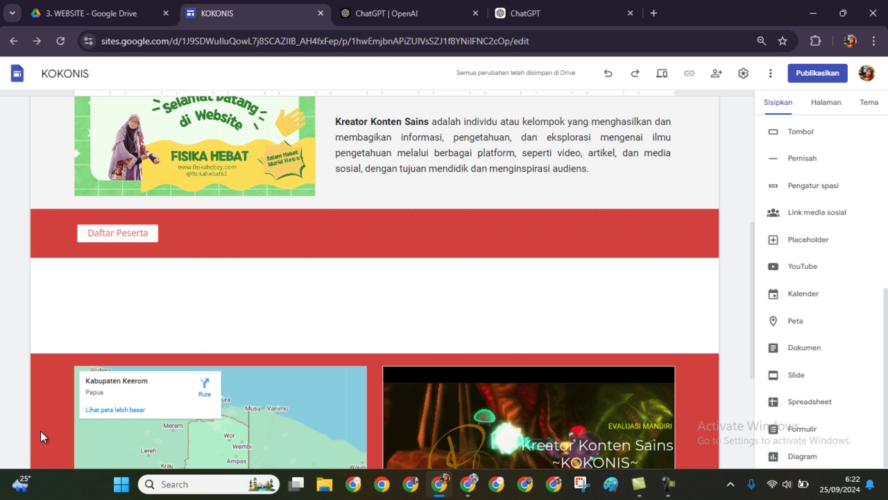
scroll(100, 408, down, 1)
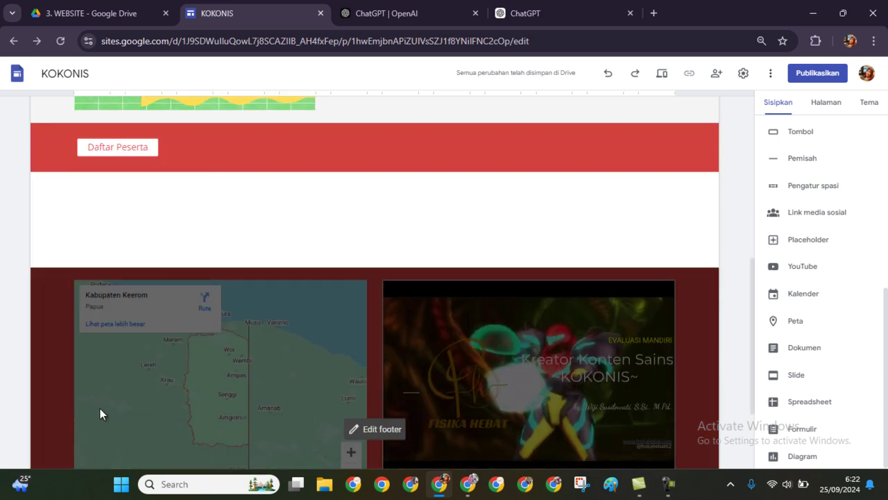
click(53, 367)
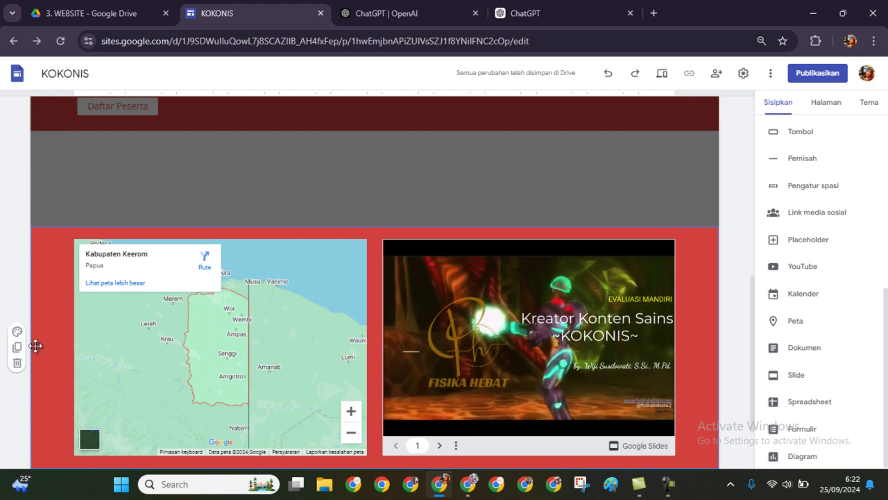
mouse_move(34, 343)
mouse_down()
mouse_move(46, 169)
mouse_move(16, 95)
mouse_move(23, 87)
mouse_move(20, 254)
mouse_move(111, 336)
mouse_move(28, 329)
mouse_up()
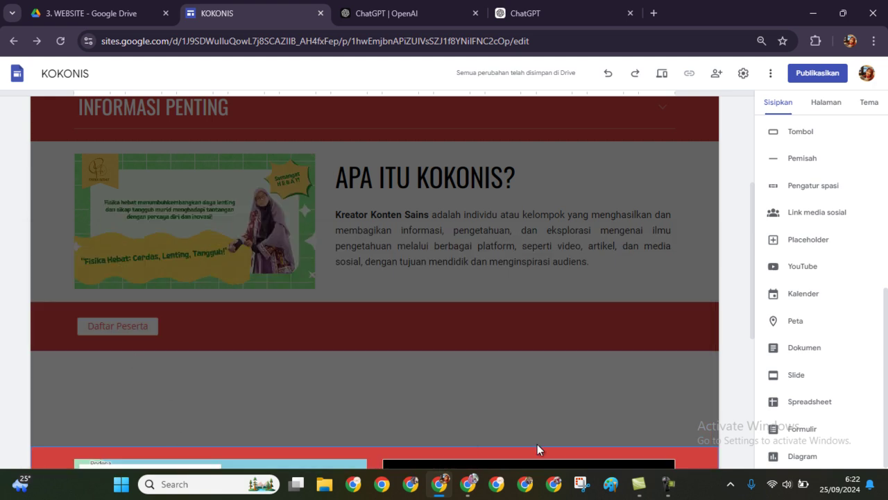
Delete the red section with the map and slides from the footer
drag(755, 297, 759, 373)
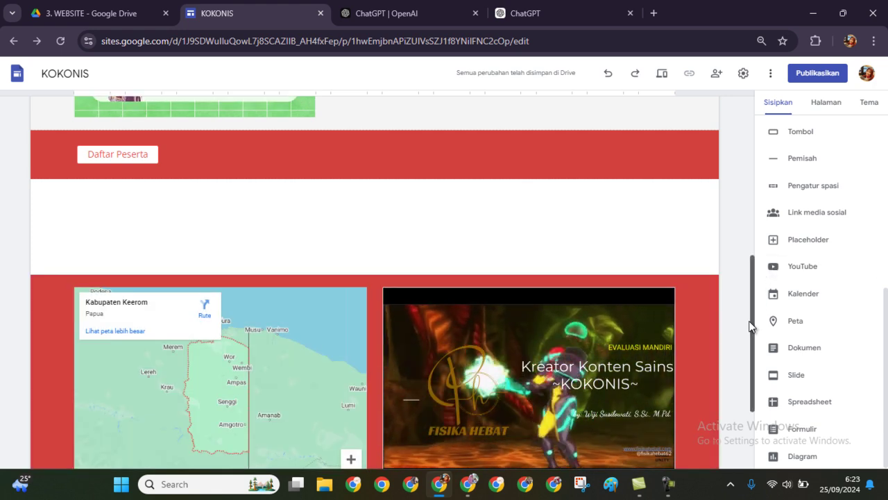
scroll(752, 313, down, 3)
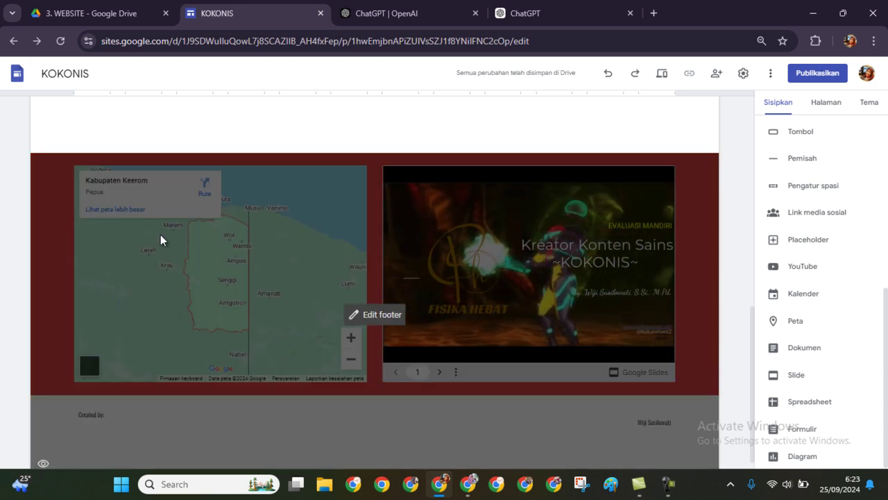
click(374, 314)
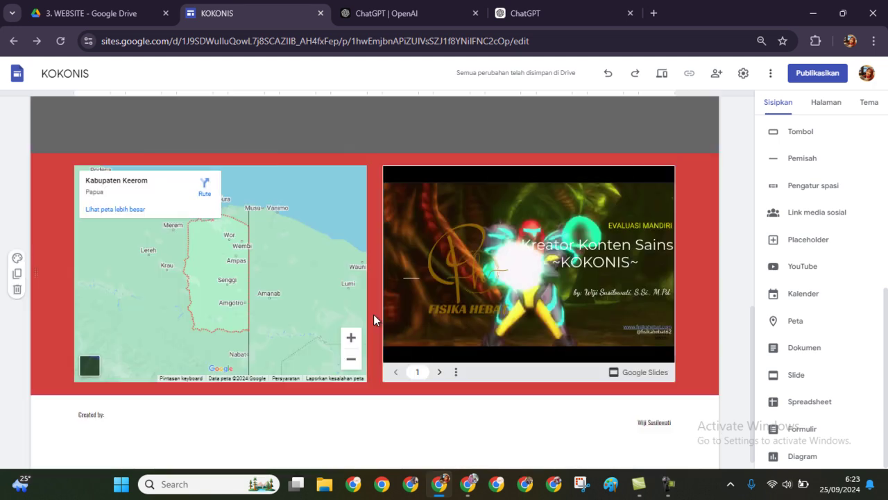
click(20, 294)
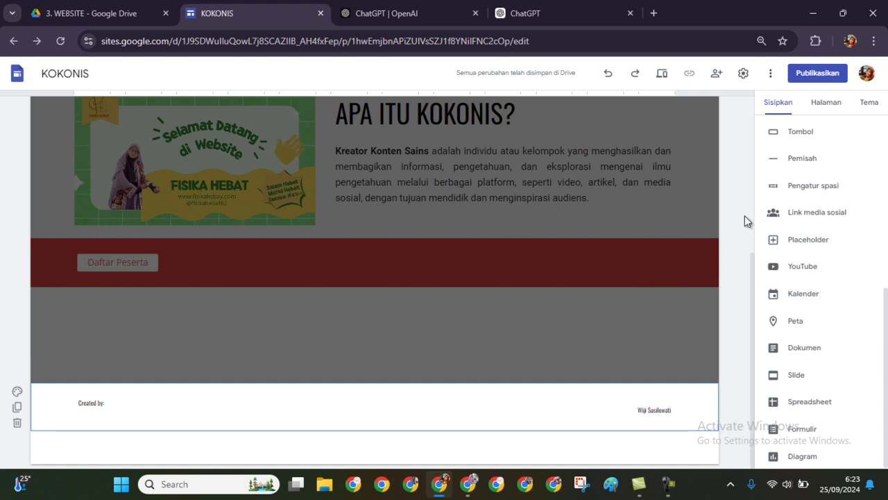
Leave footer editing and insert a map of Keerom, Papua, Indonesia into the page body, choosing the Satelit view
click(740, 291)
click(648, 260)
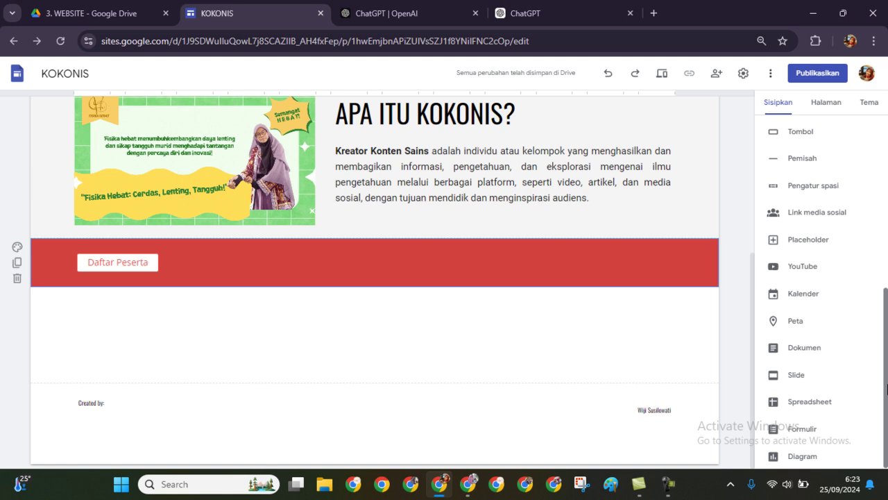
click(792, 319)
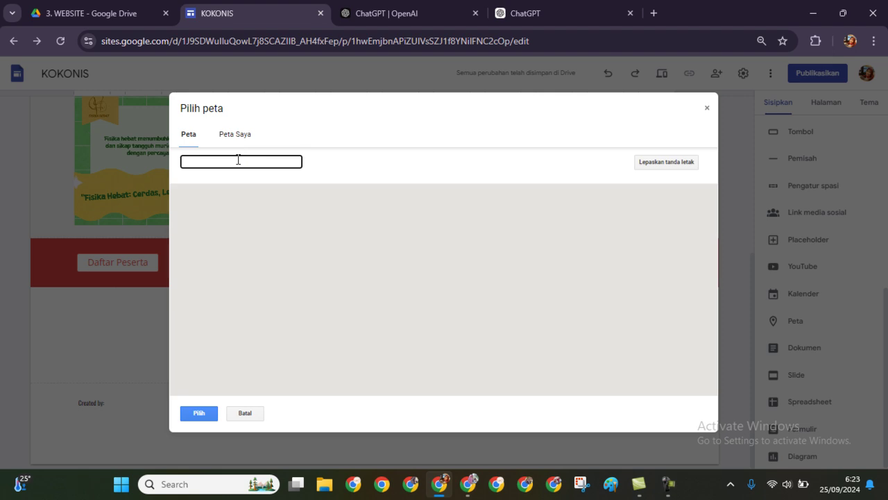
text(kee)
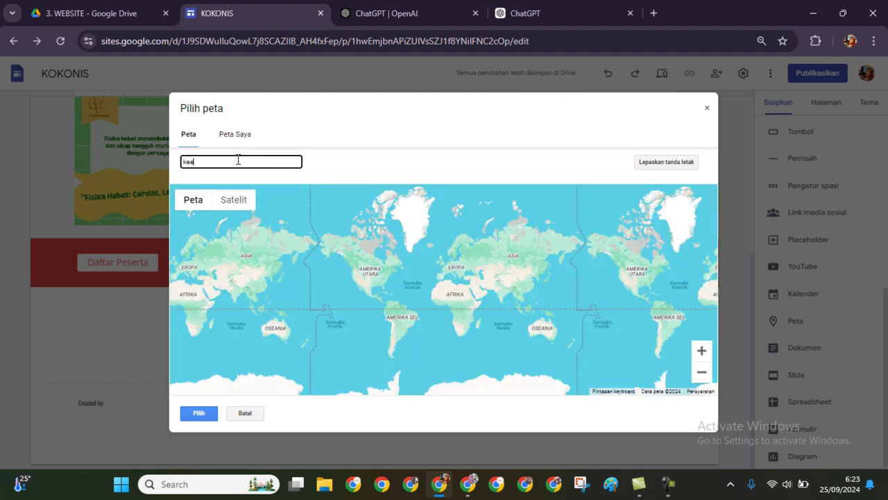
text(rom)
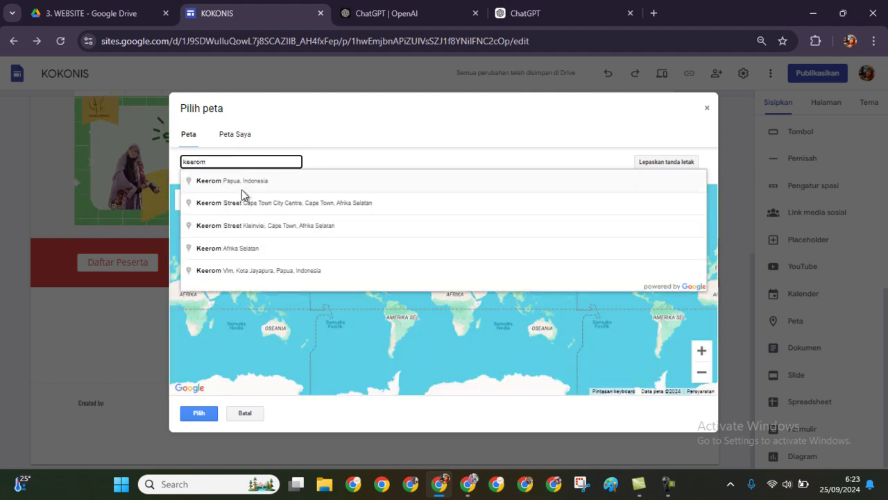
click(243, 182)
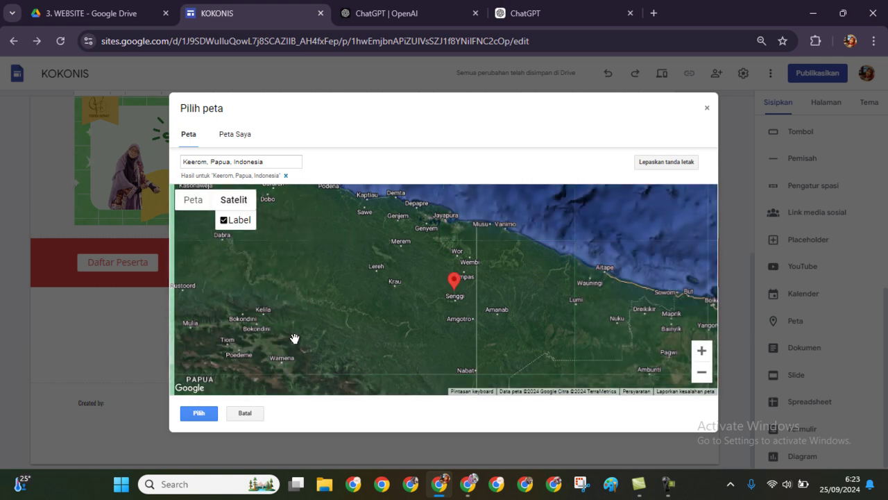
click(198, 414)
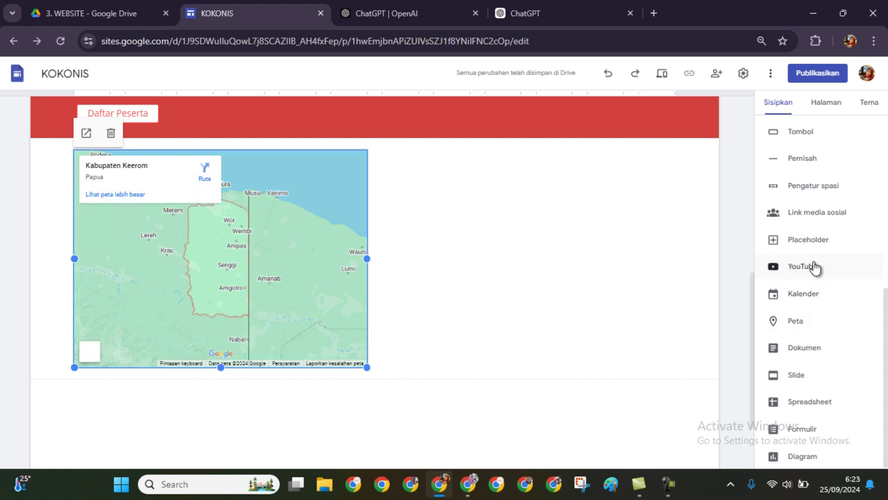
Insert the Evaluasi Mandiri slide presentation into the page body alongside the existing content
click(797, 375)
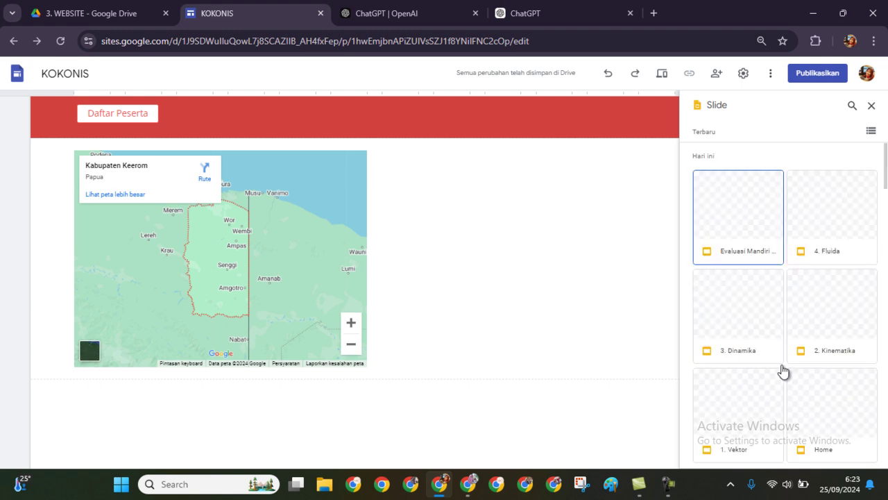
click(747, 224)
click(846, 459)
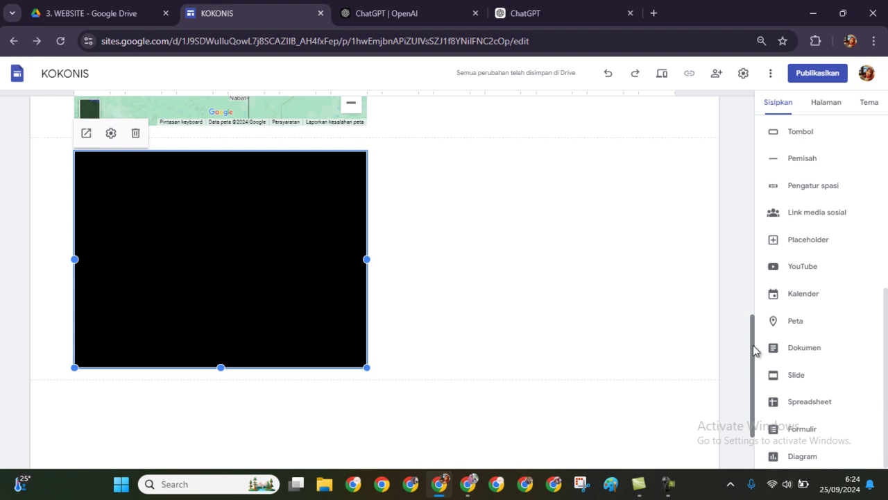
scroll(751, 304, up, 2)
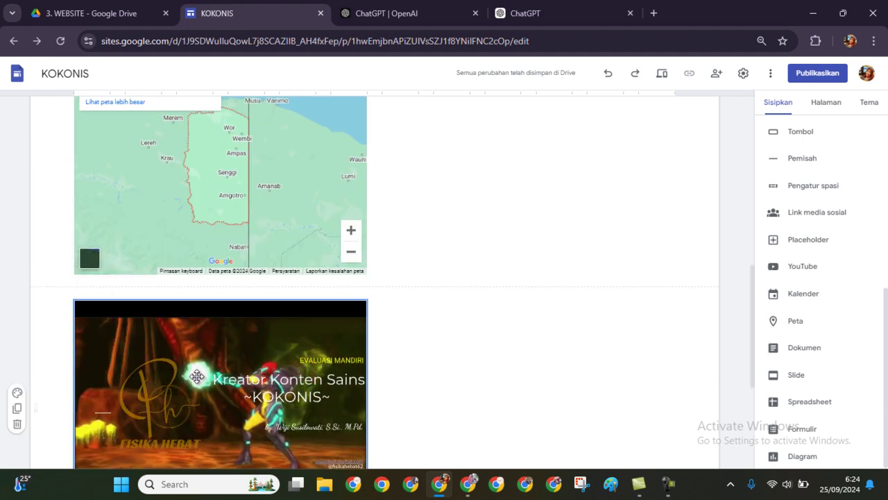
Move the Evaluasi Mandiri slides beside the Keerom map and set their section's colour style to Gaya 2
drag(198, 368, 447, 222)
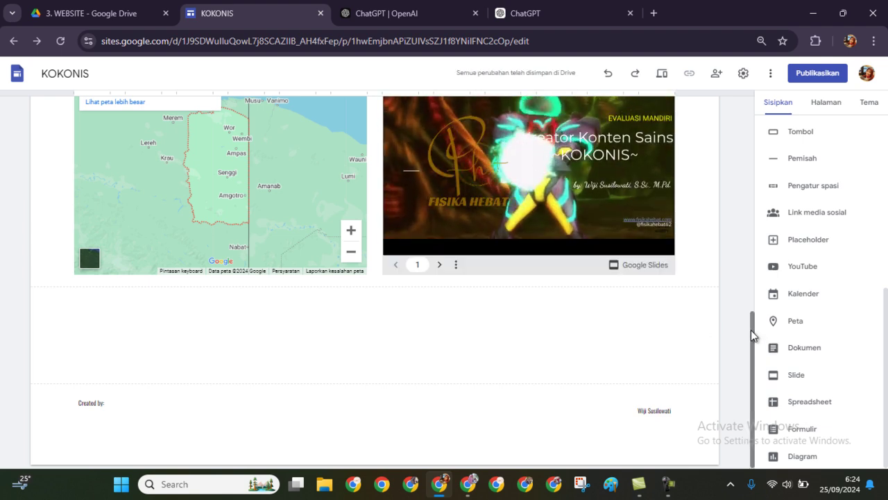
scroll(754, 335, up, 3)
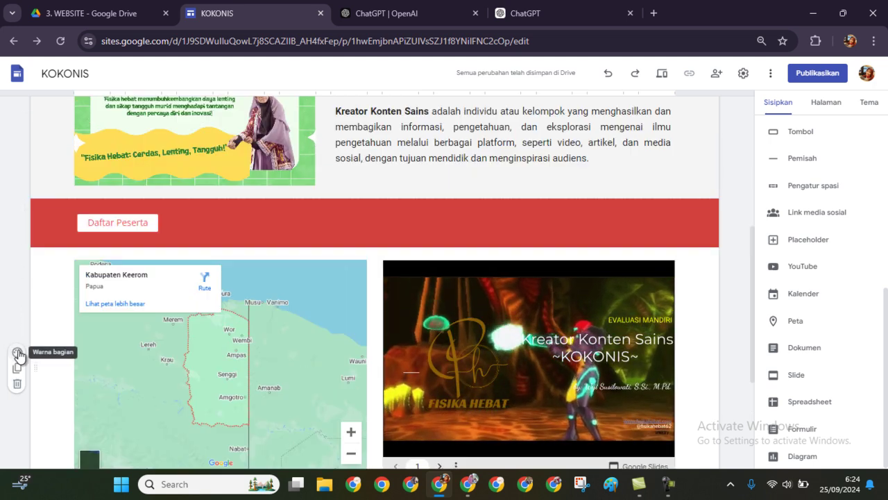
click(18, 352)
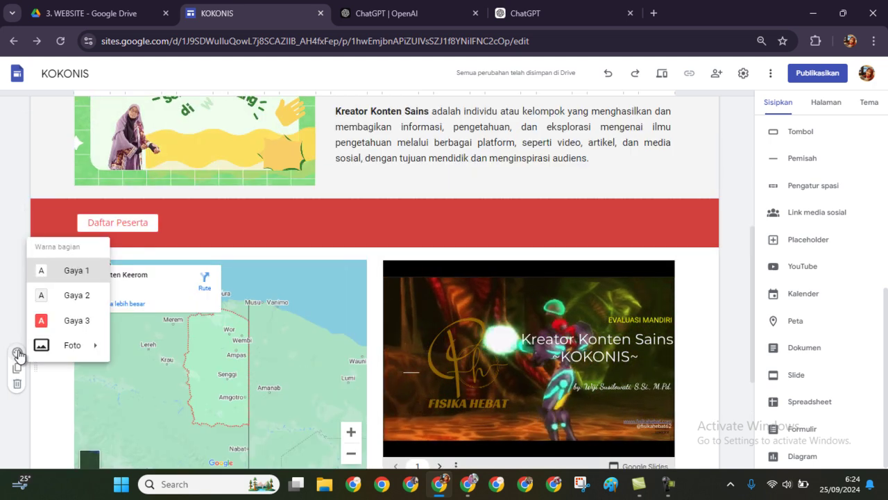
click(64, 297)
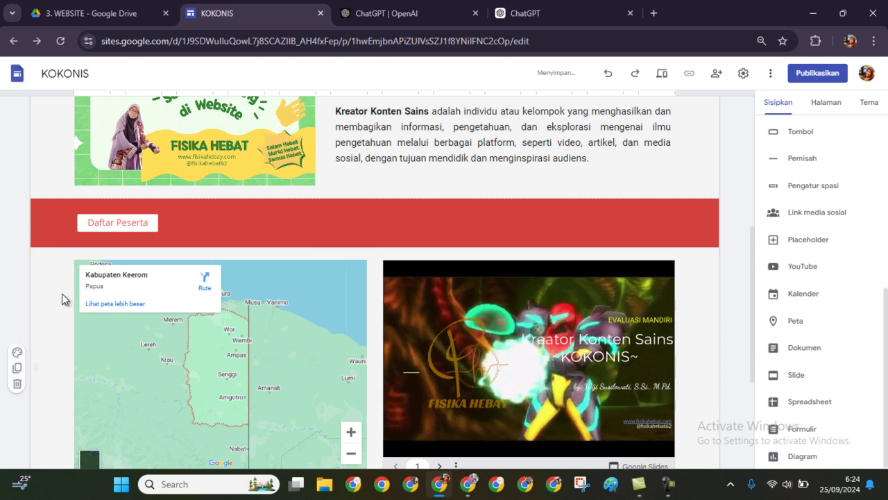
click(17, 355)
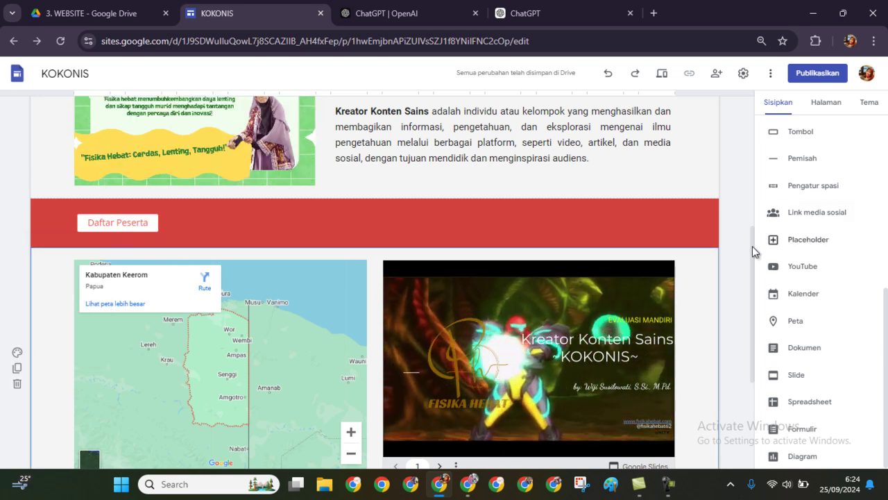
Insert a content block with one image placeholder and text between the Daftar Peserta section and the map section
drag(752, 245, 747, 193)
scroll(747, 189, up, 1)
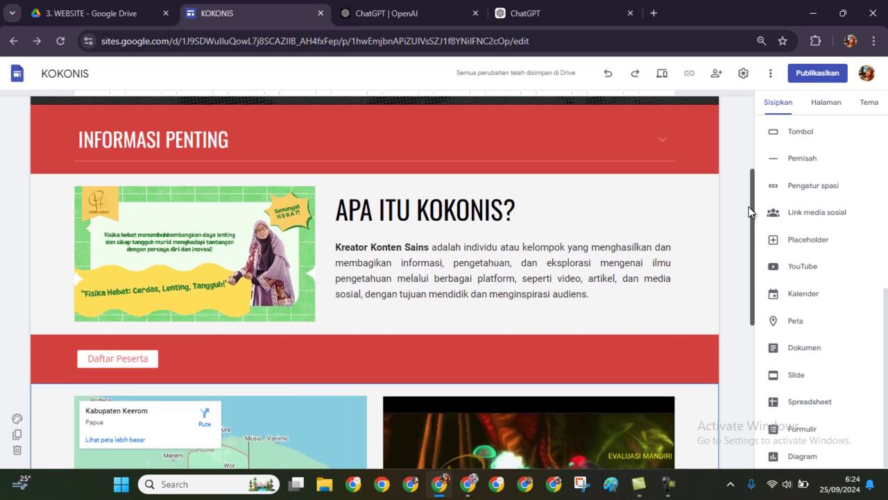
scroll(753, 214, down, 2)
scroll(763, 284, down, 5)
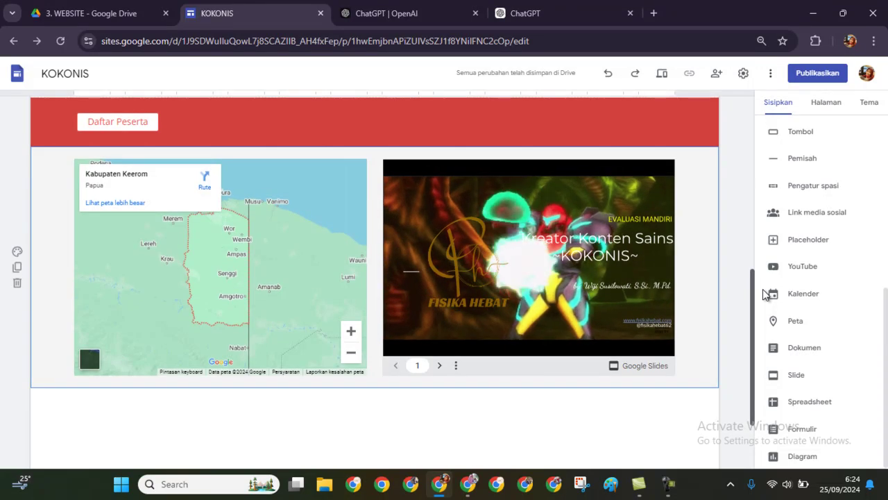
scroll(763, 277, up, 4)
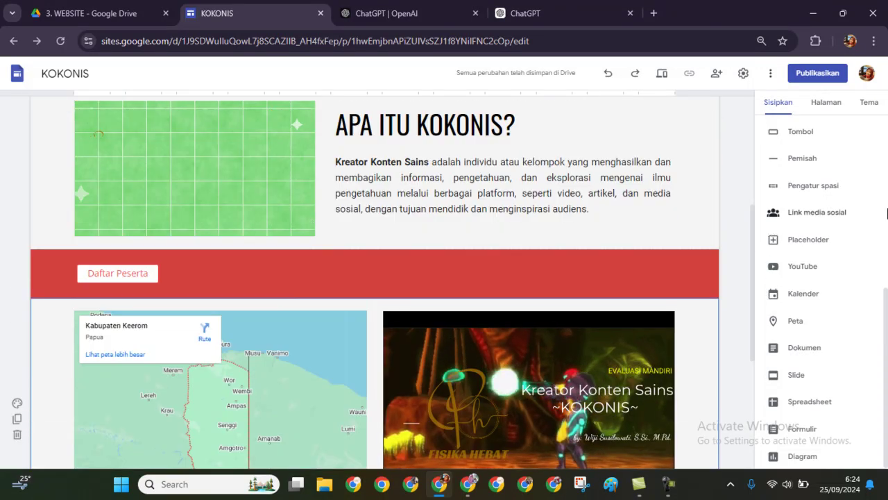
scroll(770, 233, up, 5)
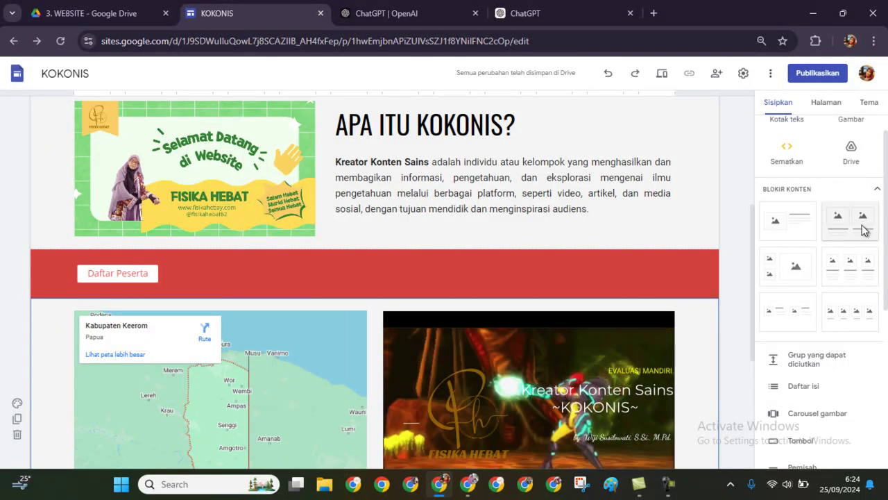
click(778, 223)
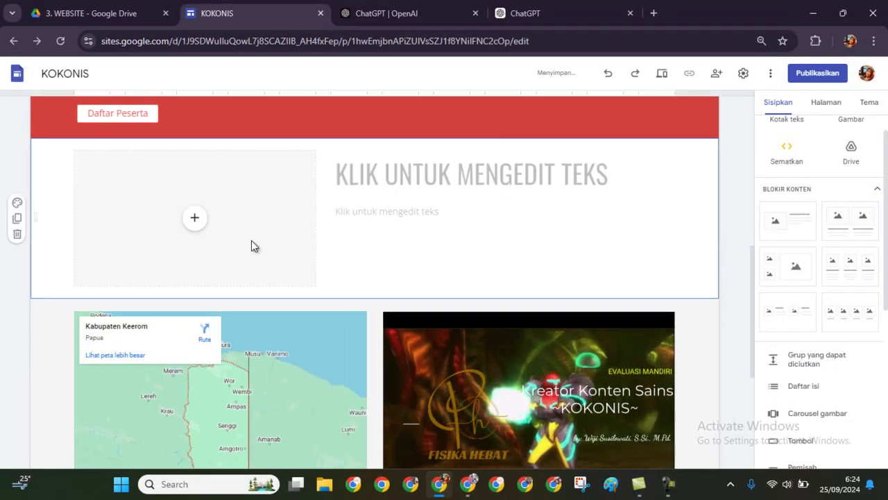
Insert the FISIKA HEBAT calendar into the new block's placeholder and open the block's heading for editing
click(195, 220)
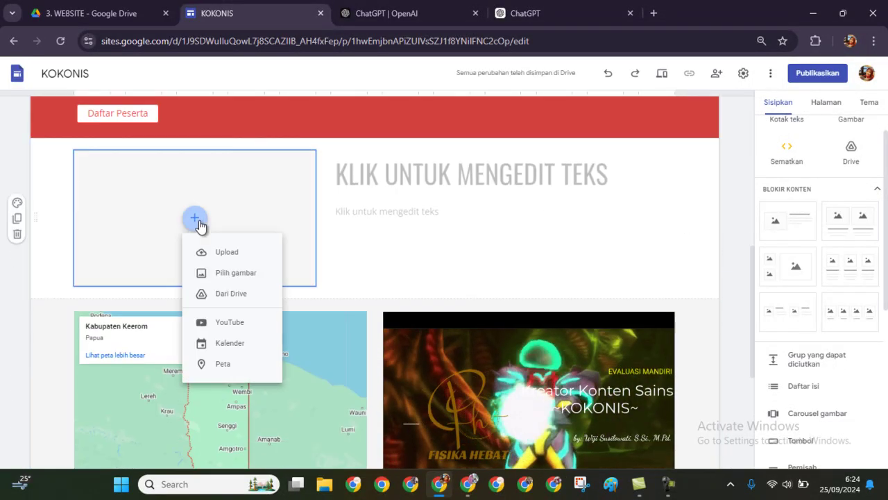
click(233, 349)
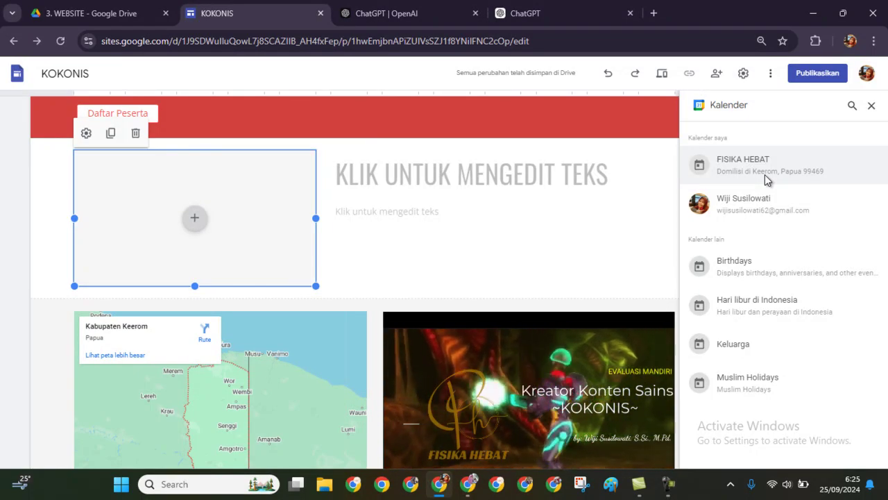
click(722, 179)
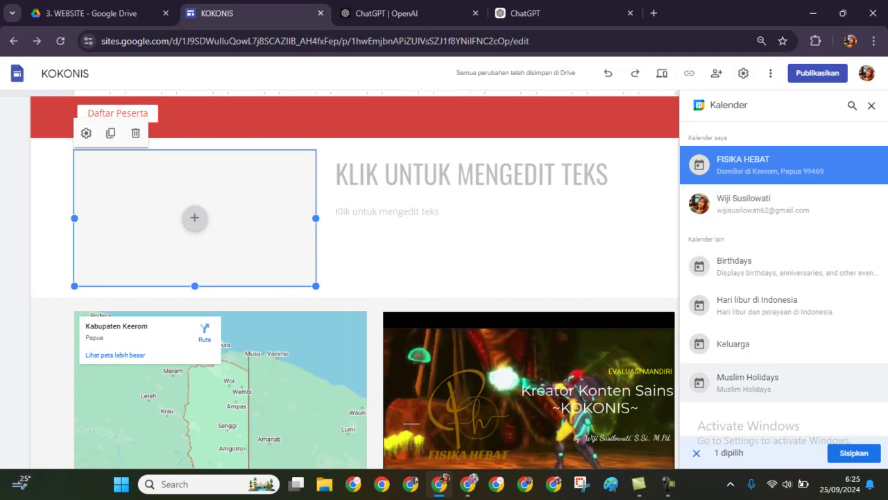
click(854, 453)
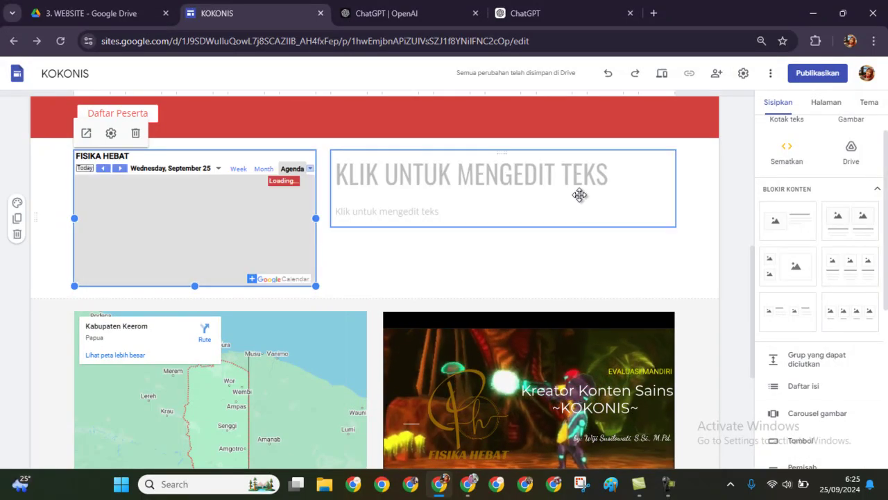
click(550, 172)
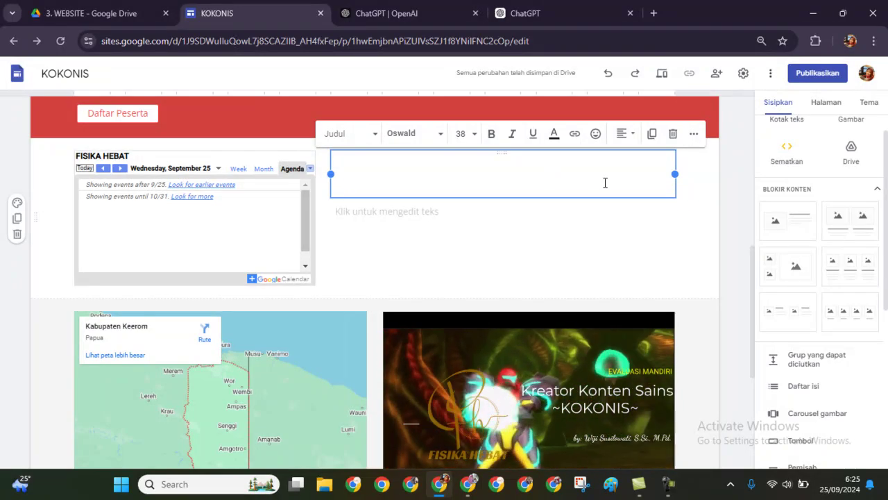
Delete the FISIKA HEBAT calendar and insert the Intro Website image from Drive's recent files in its place
click(156, 208)
key(Delete)
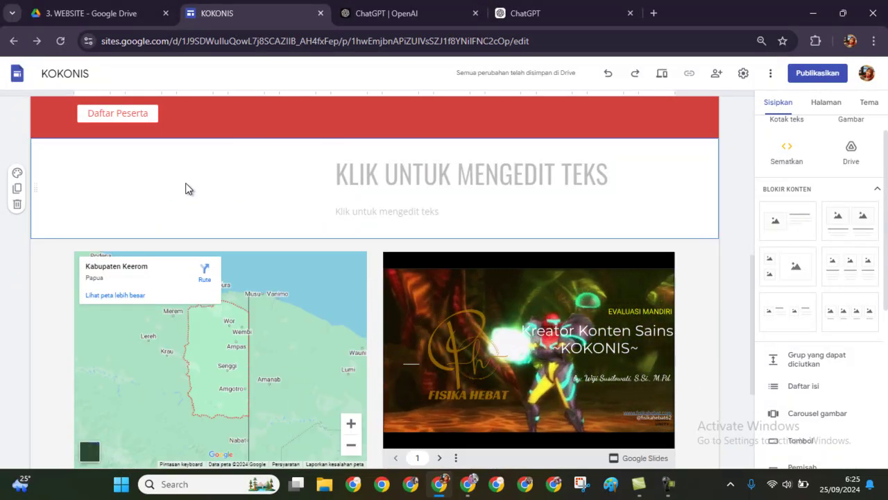
double_click(186, 186)
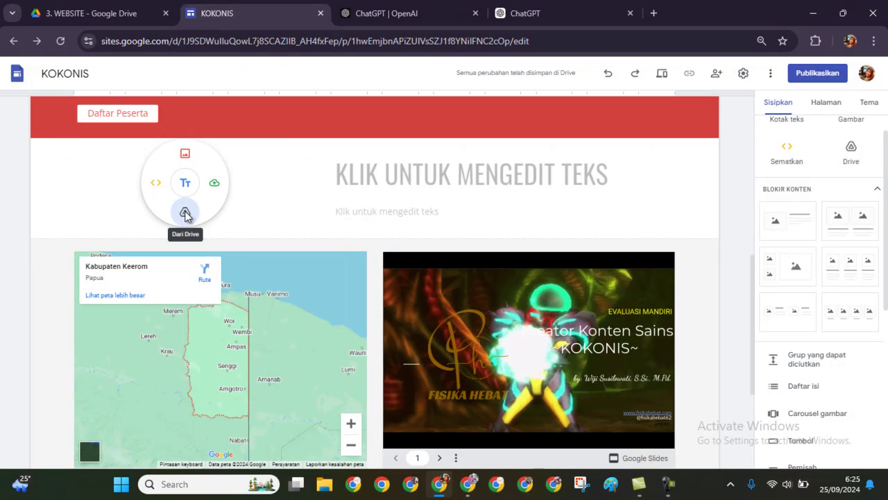
click(184, 214)
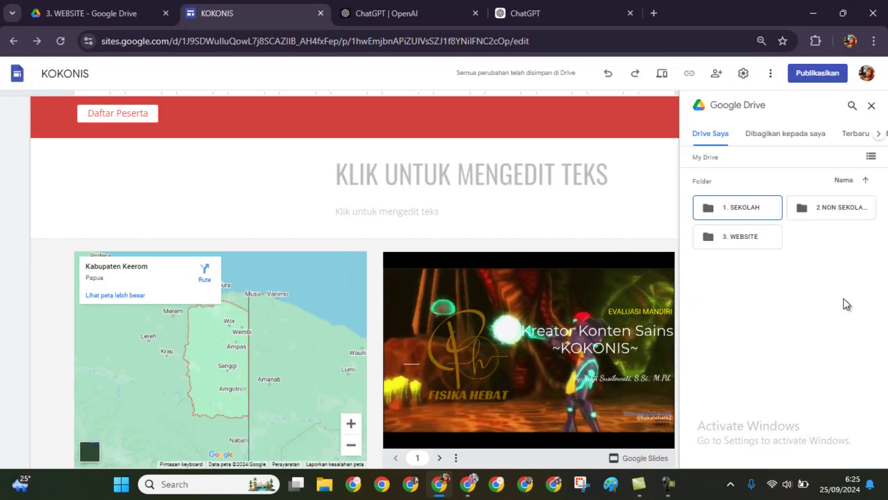
click(788, 142)
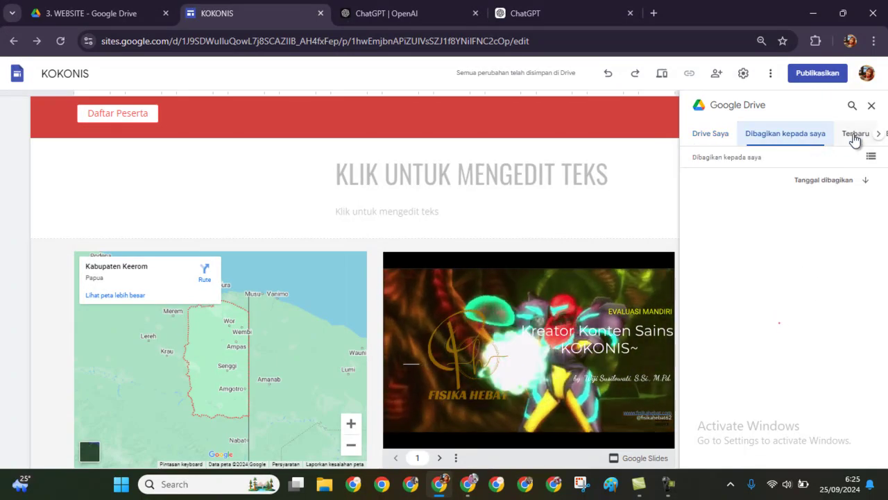
click(855, 138)
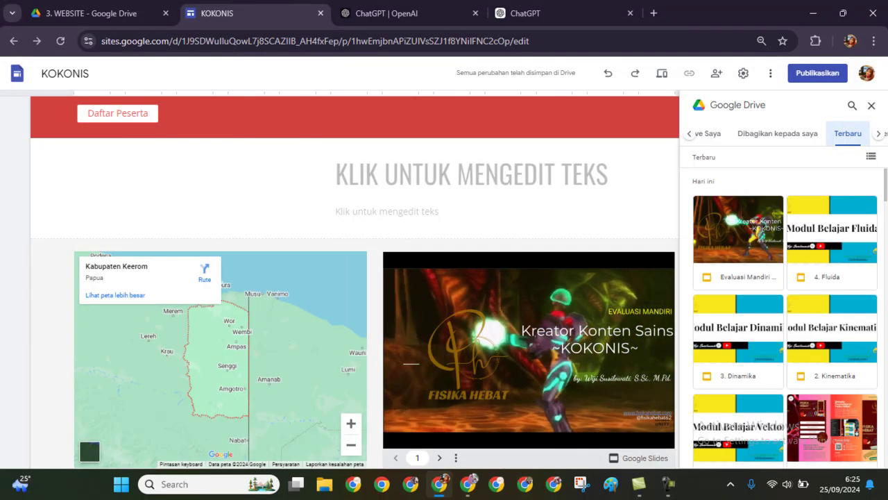
mouse_move(886, 197)
mouse_down()
mouse_move(886, 243)
mouse_move(886, 202)
mouse_up()
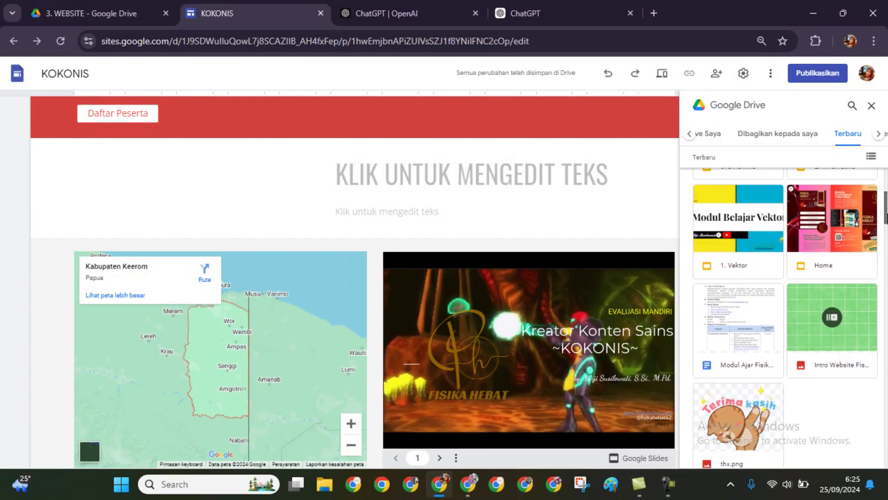
click(854, 331)
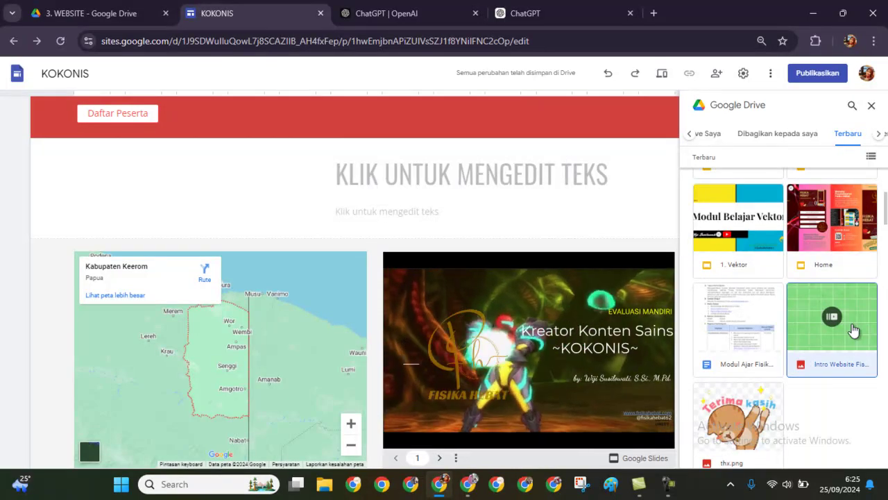
click(862, 456)
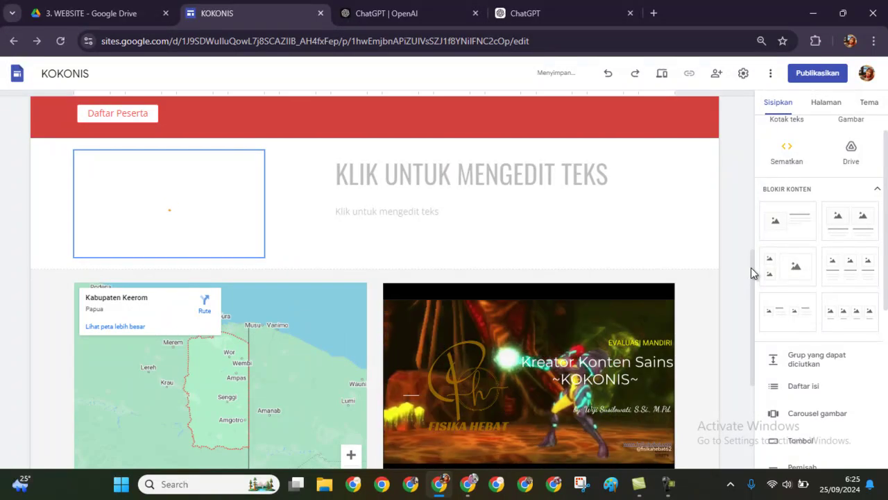
Delete the Intro Website image and the whole image-and-text block below the Daftar Peserta section
scroll(751, 235, down, 2)
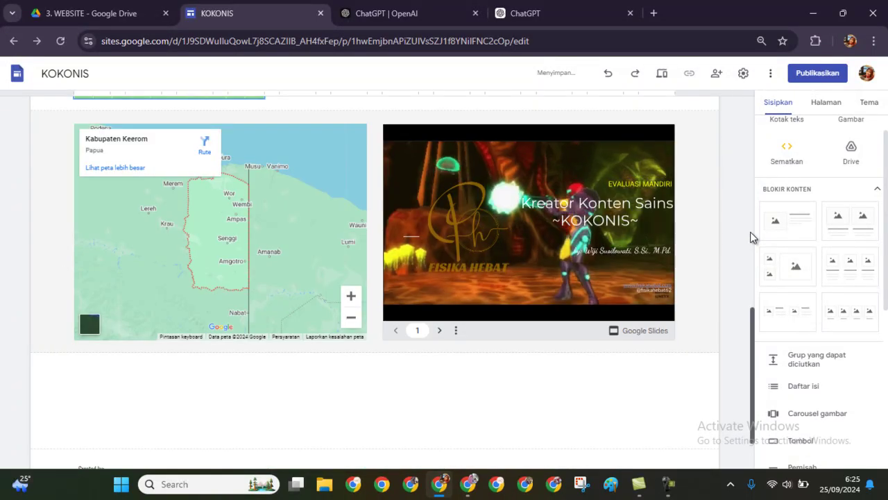
scroll(750, 235, up, 3)
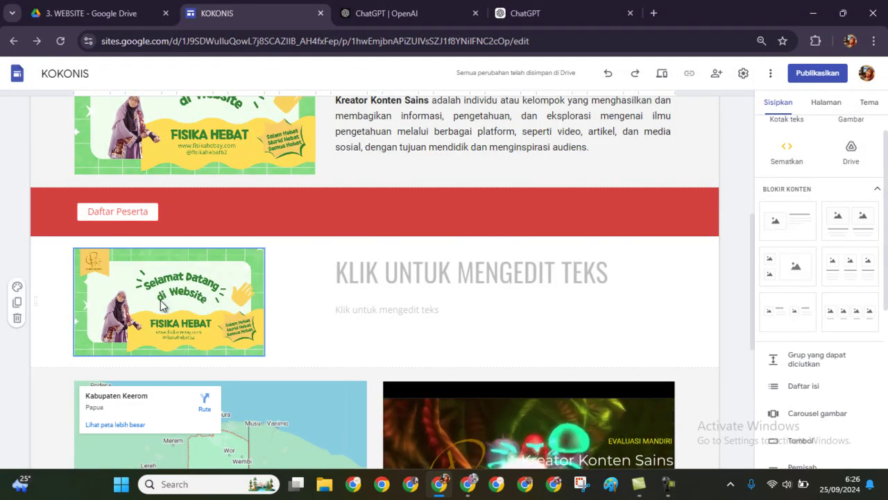
key(Delete)
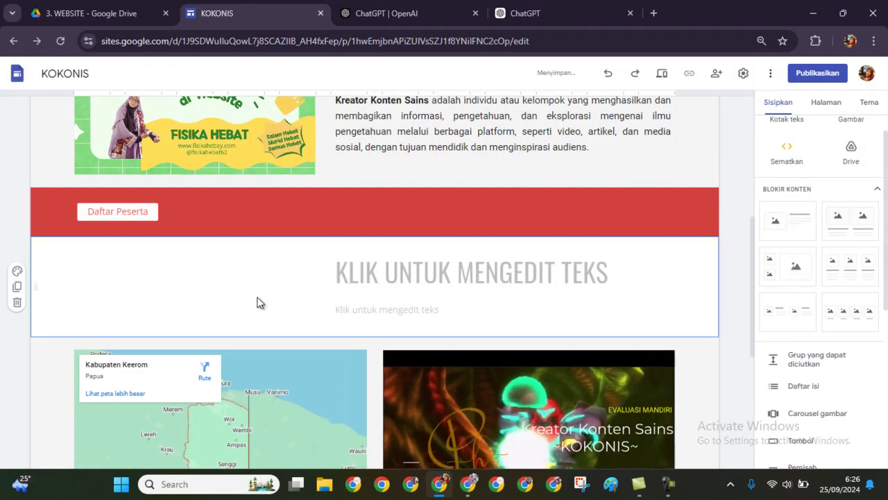
click(17, 304)
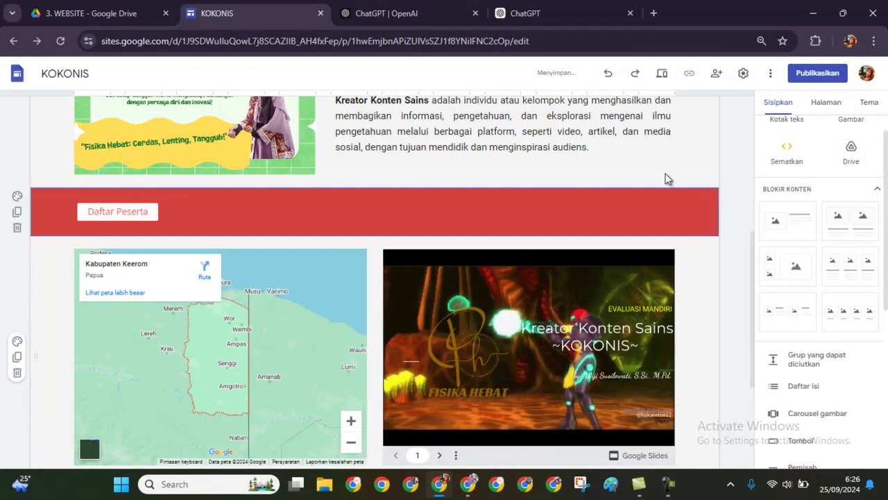
Add a new image-and-text block below Daftar Peserta and embed the YouTube video Profil Fisika Hebat in its placeholder
click(801, 233)
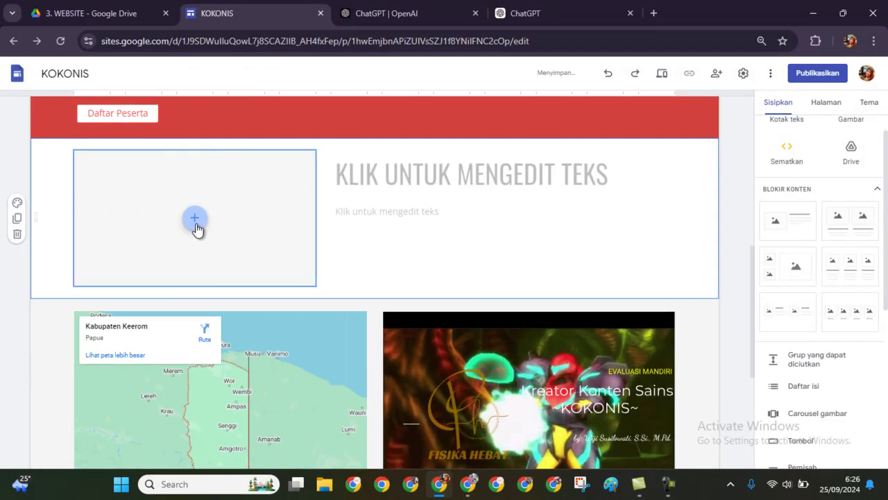
click(195, 219)
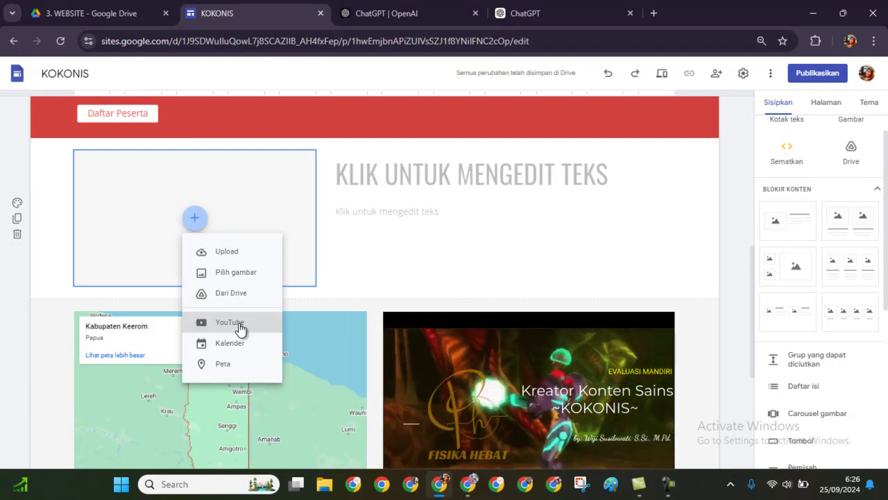
click(238, 323)
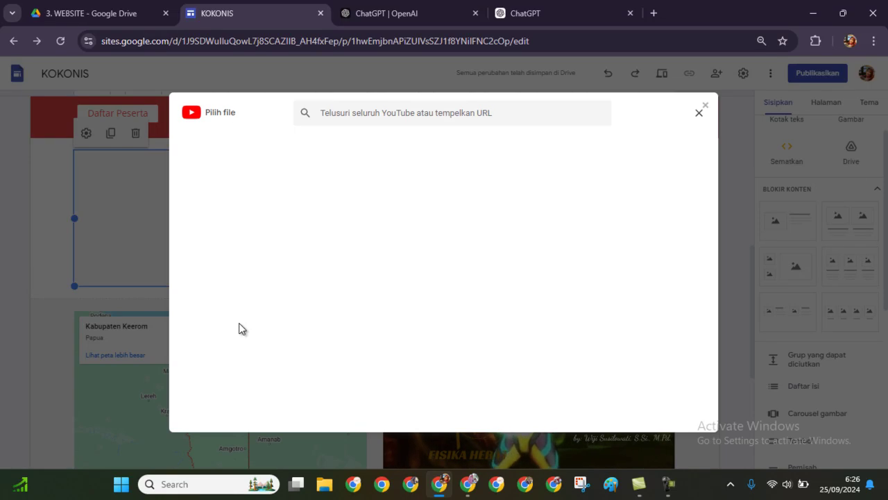
click(419, 113)
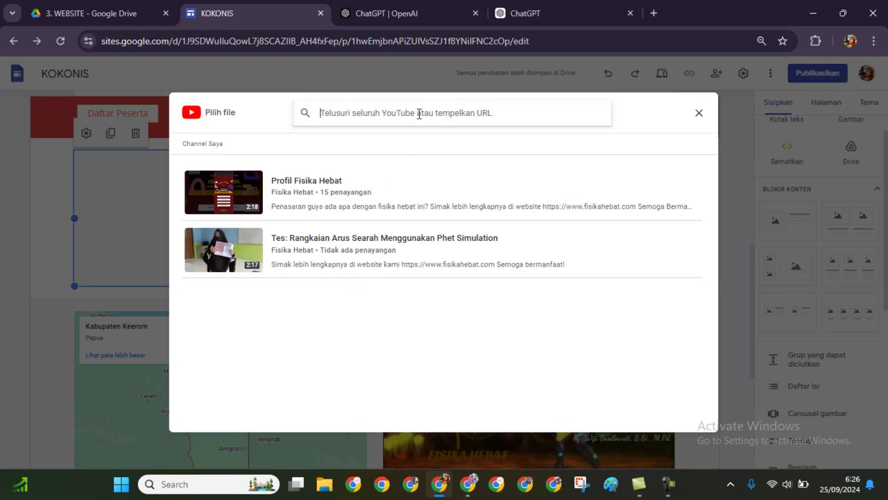
click(353, 197)
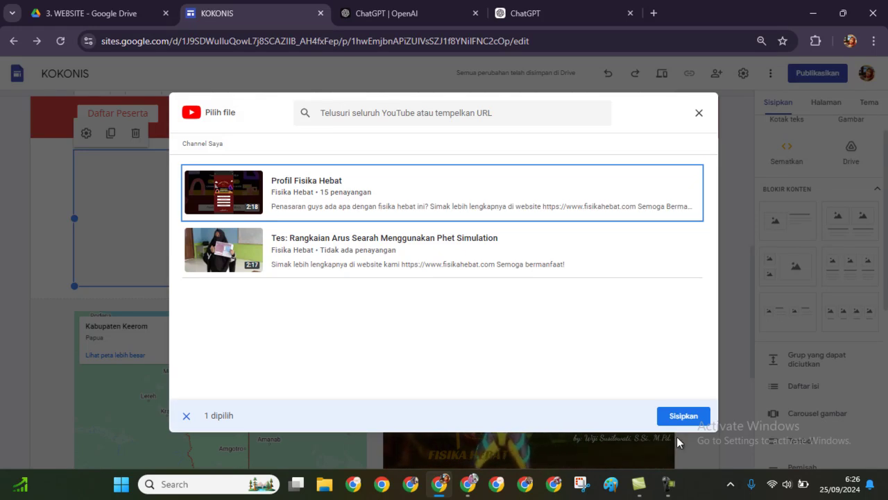
click(687, 415)
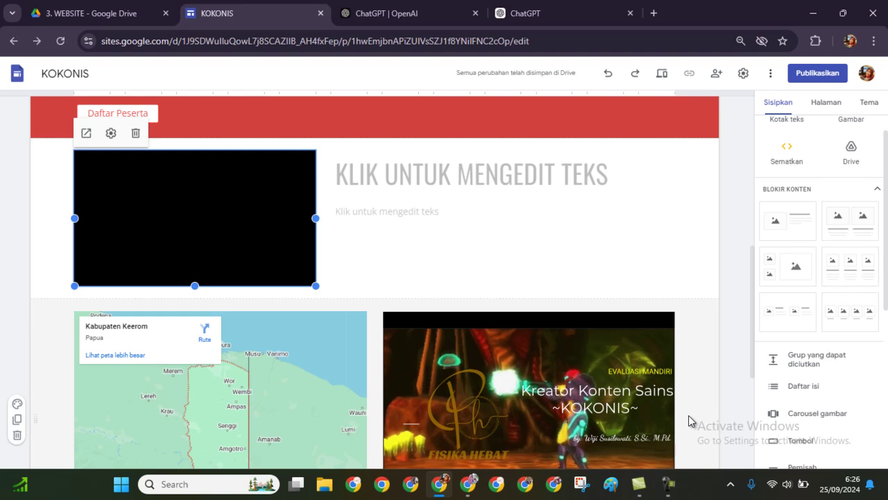
Enter the heading PROFIL FISIKA HEBAT and a dotted placeholder line as body text beside the Profil Fisika Hebat video
click(480, 168)
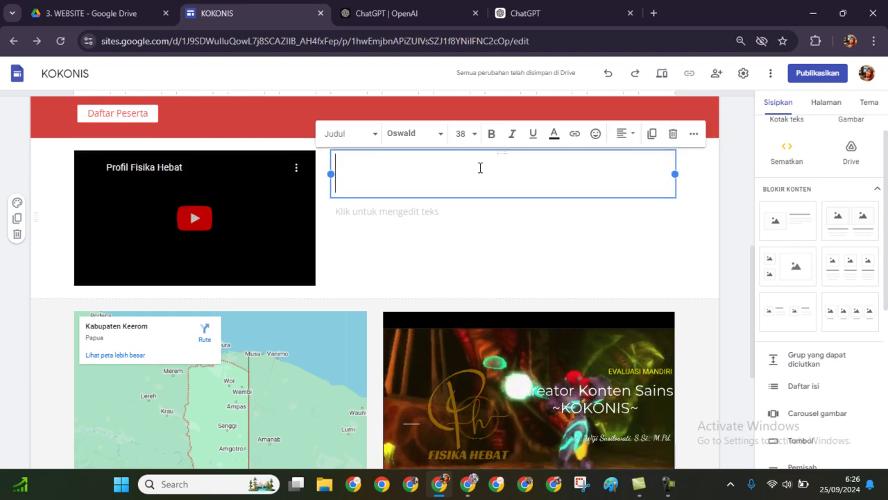
text(P)
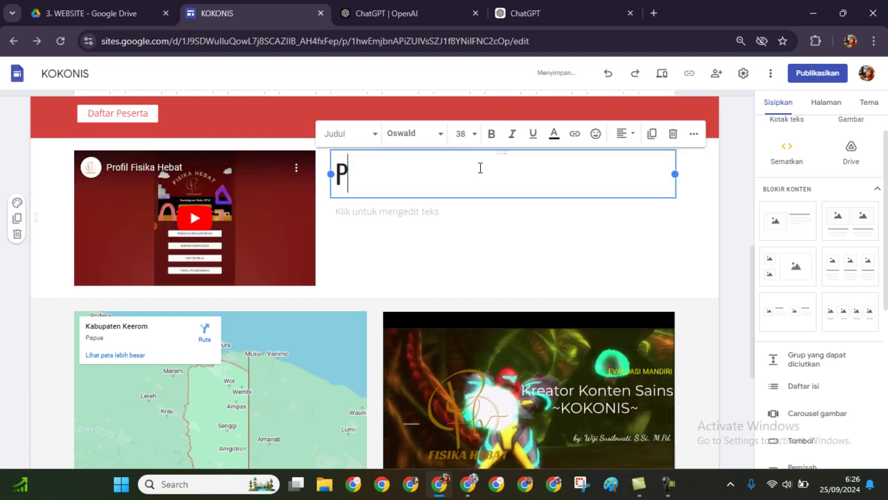
text(ROFI)
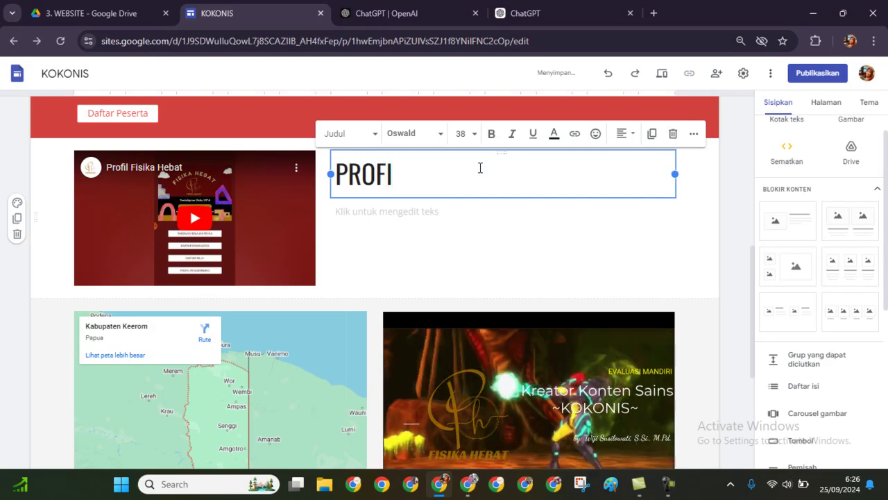
text(L)
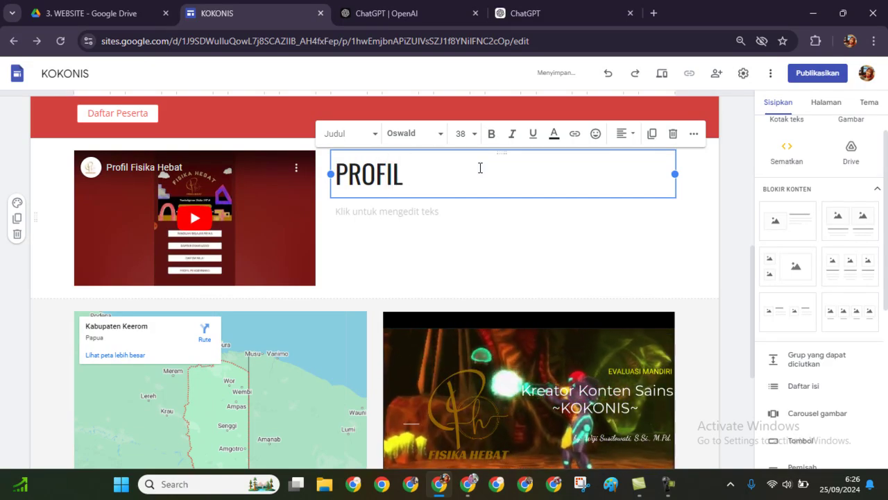
text( FISIKA HEBAT)
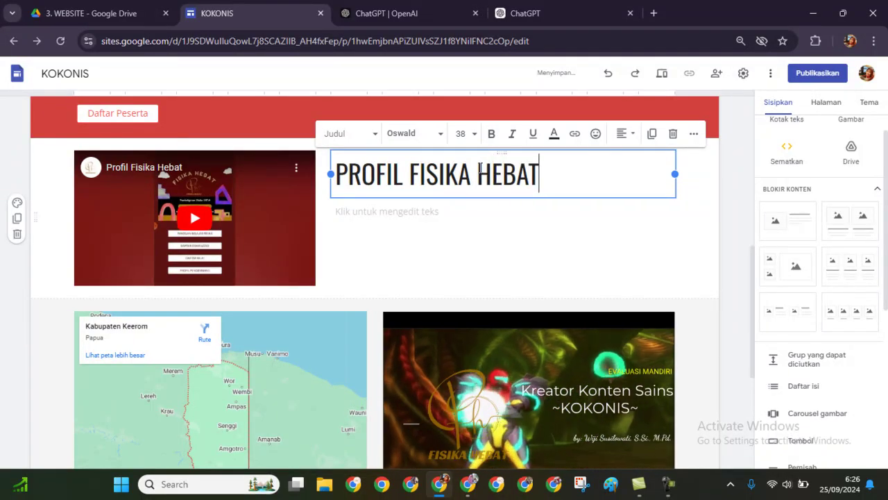
click(349, 214)
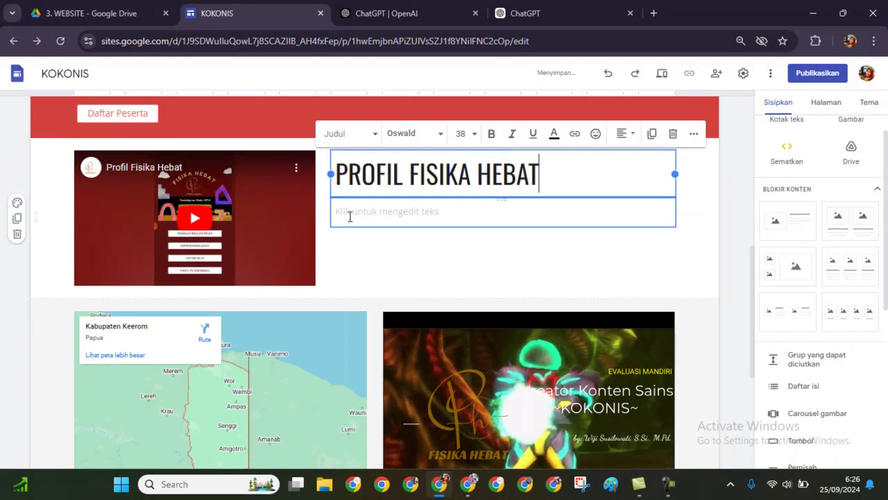
text(...................)
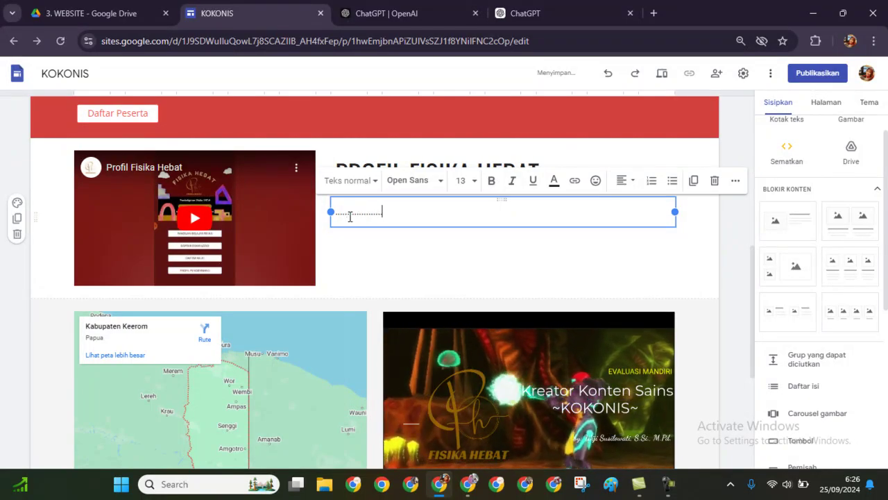
text(..................)
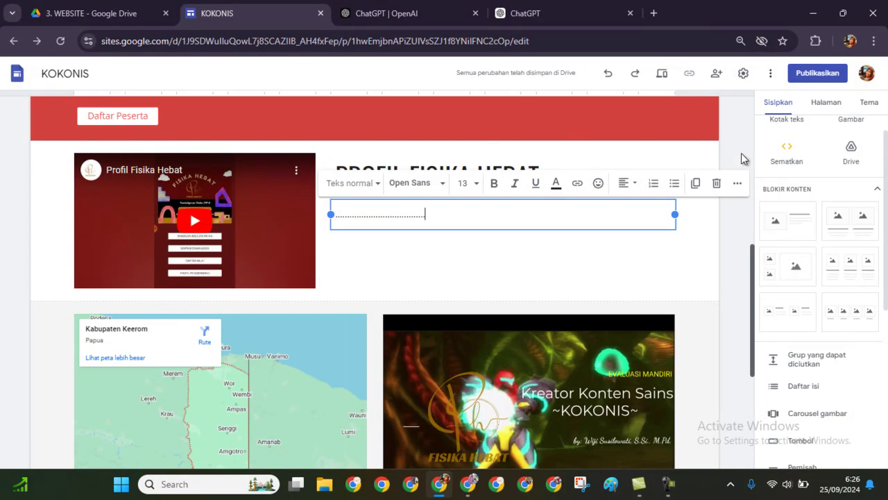
Preview the Beranda page in phone view, check it down to the footer, and close the preview
scroll(739, 147, up, 1)
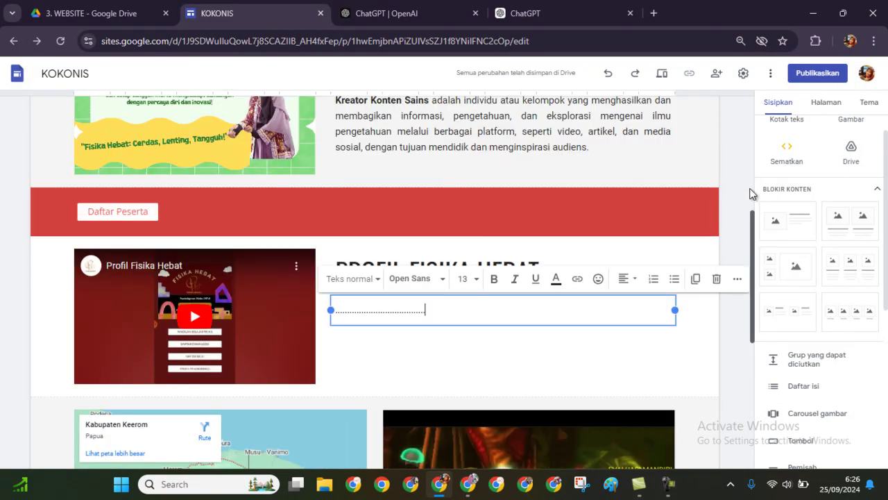
scroll(752, 194, up, 2)
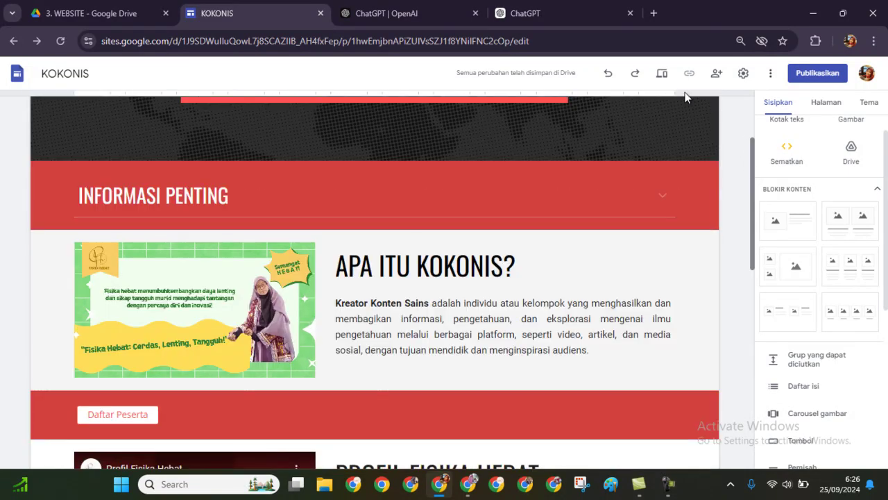
click(661, 79)
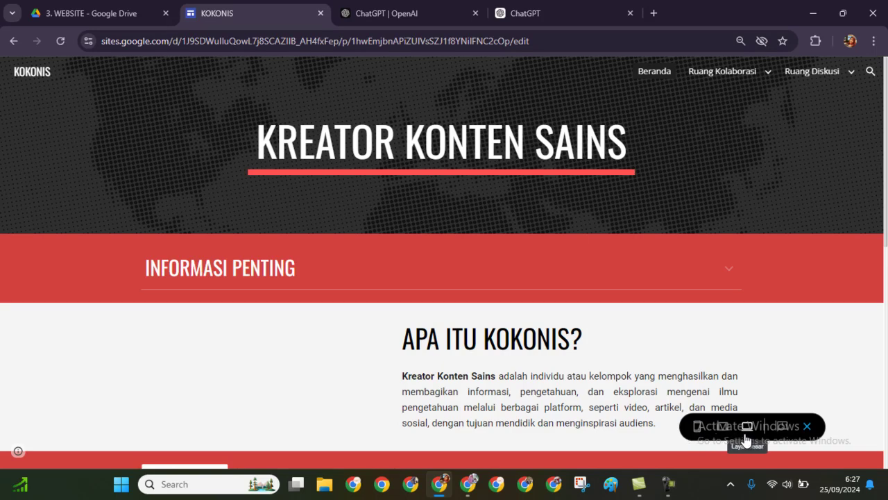
click(696, 432)
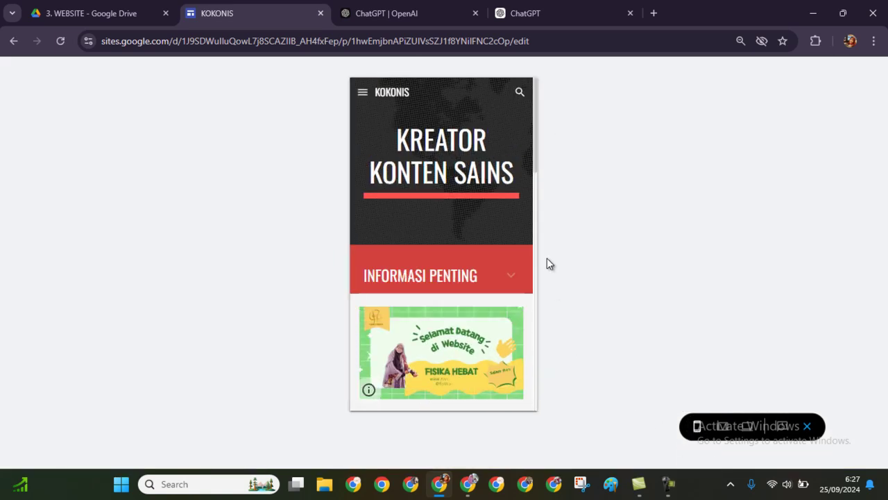
click(512, 277)
drag(535, 157, 541, 409)
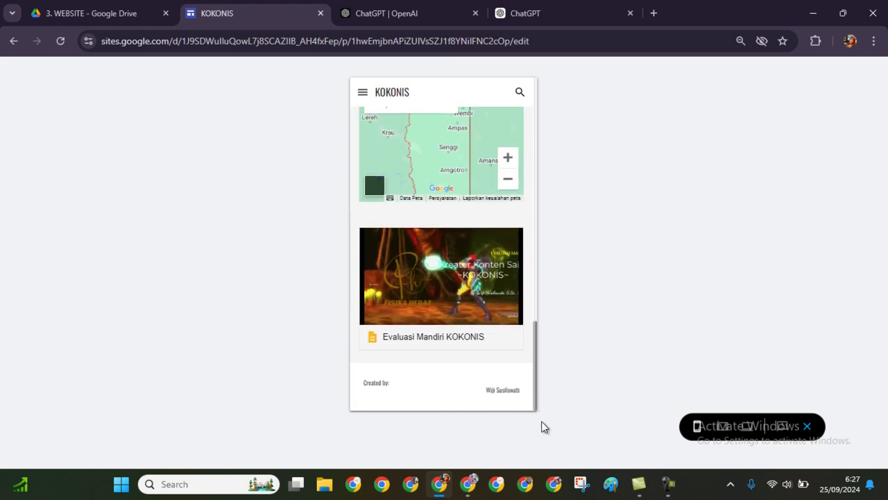
click(811, 432)
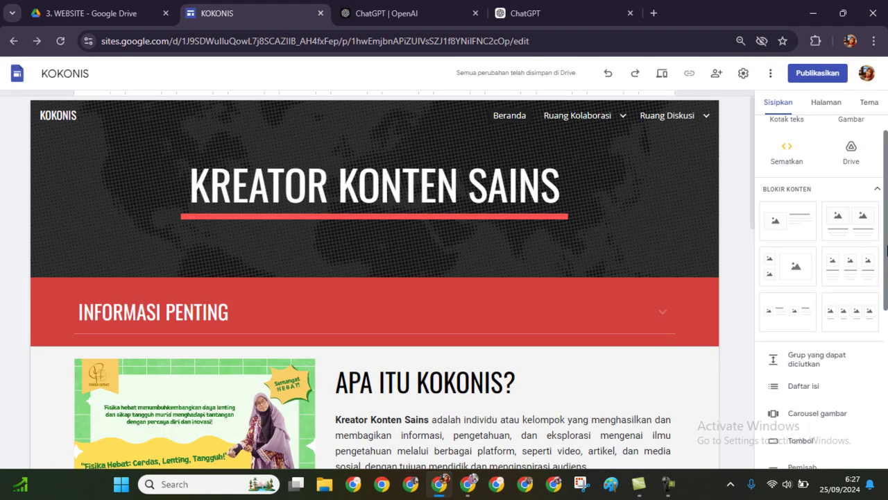
Insert a table of contents (Daftar isi) between the KREATOR KONTEN SAINS header and the INFORMASI PENTING section
drag(886, 250, 887, 295)
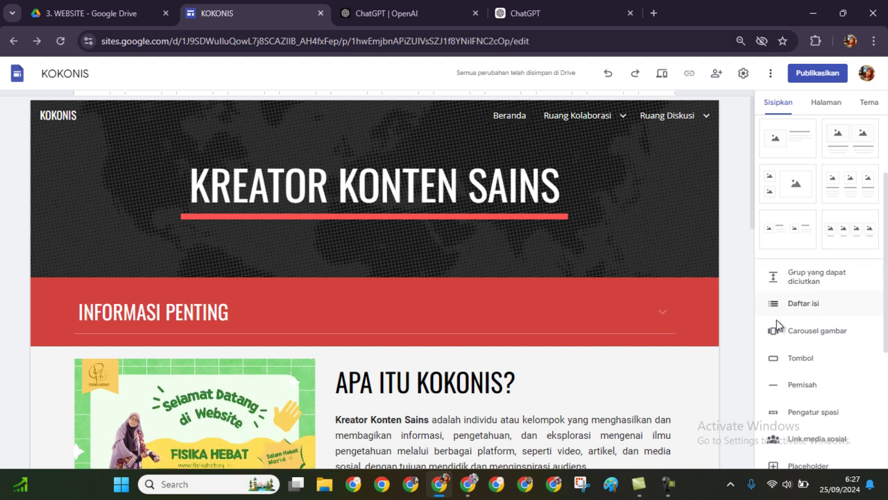
click(803, 304)
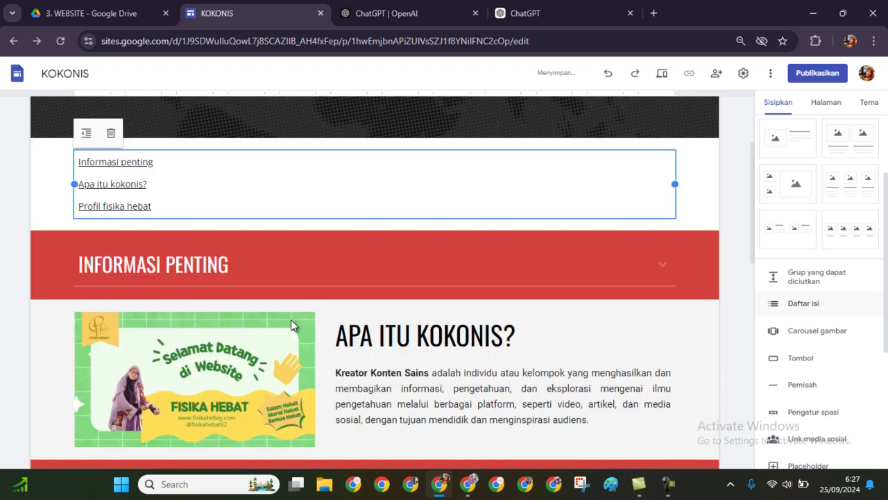
click(712, 184)
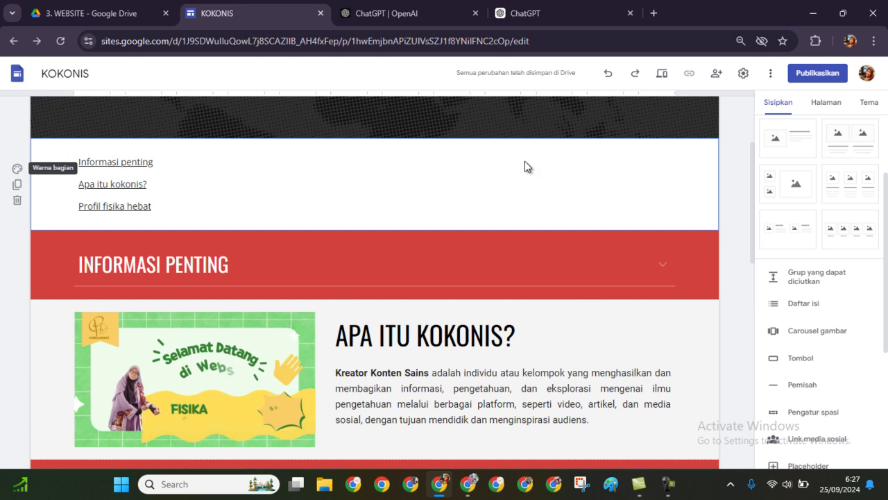
Check the table of contents and the remaining Beranda sections in the phone preview and return to editing
click(661, 73)
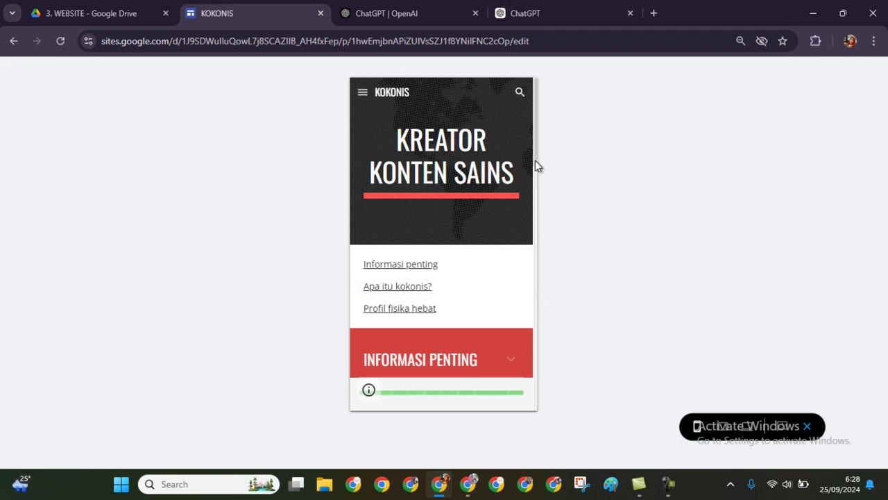
drag(537, 152, 533, 134)
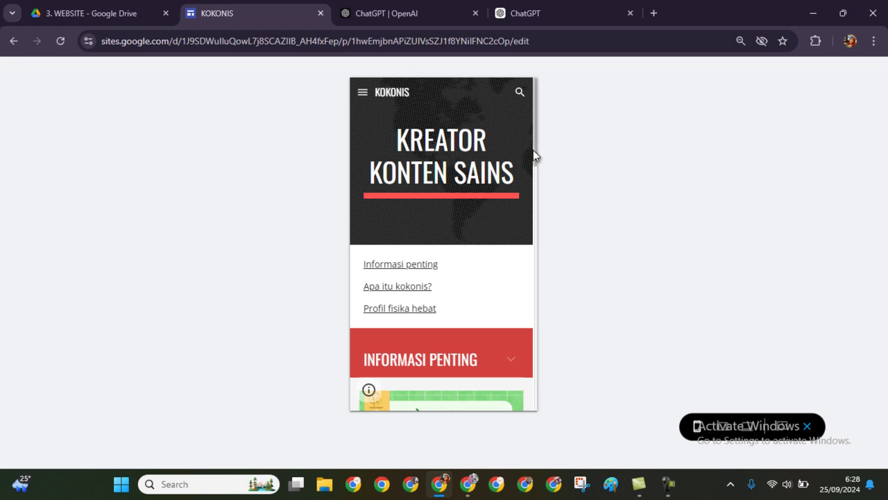
scroll(533, 159, down, 5)
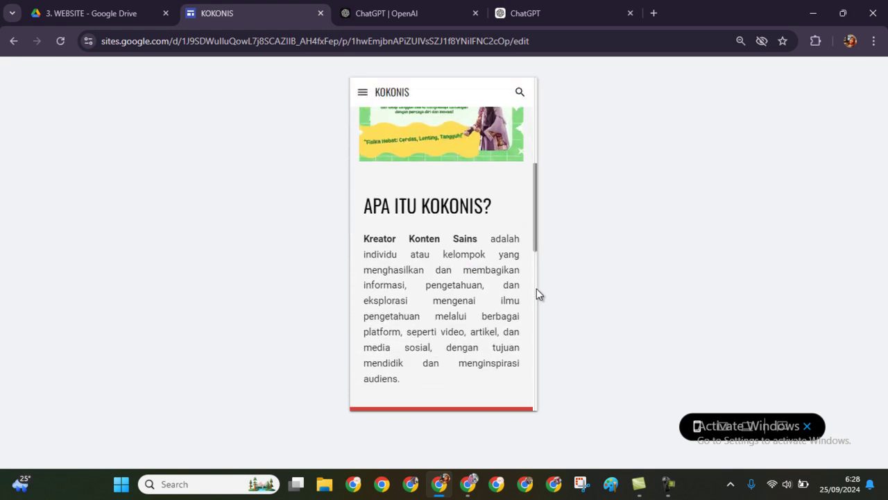
scroll(536, 298, down, 1)
scroll(540, 337, down, 1)
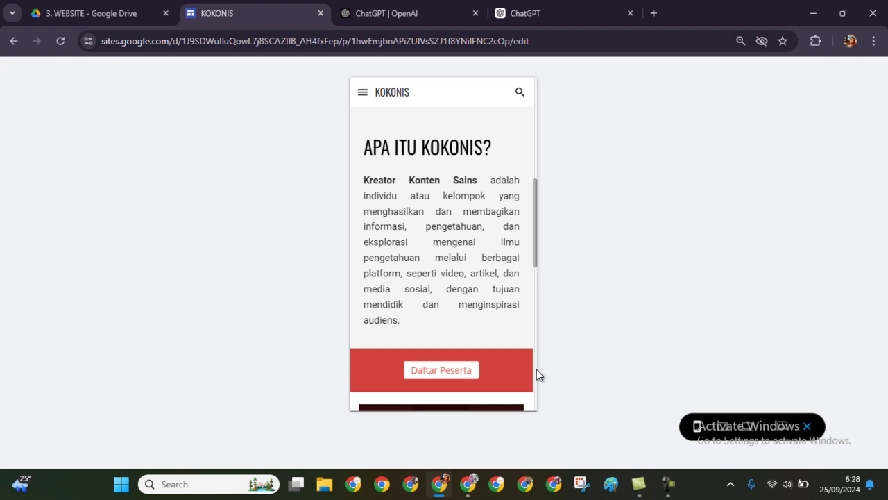
scroll(537, 383, down, 10)
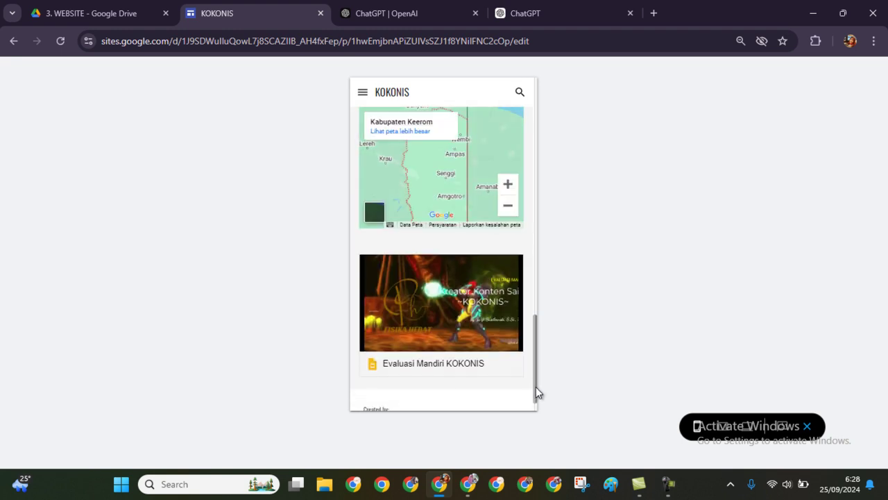
click(808, 426)
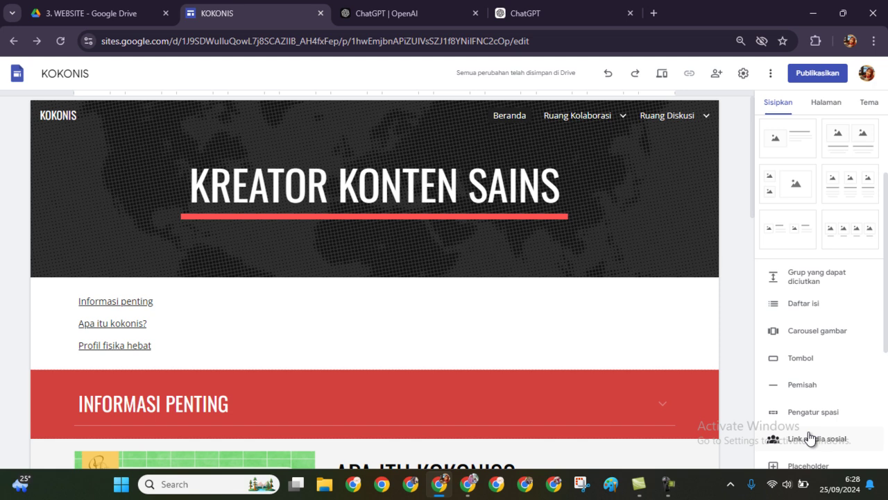
Show the KOKONIS page list, switch to Google Drive's home page, and open the fisikahebat site from the suggested files
click(835, 110)
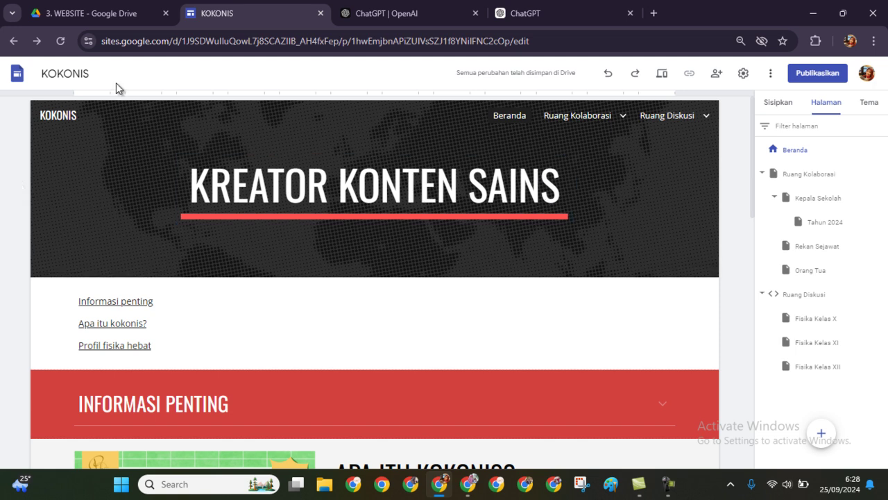
click(115, 18)
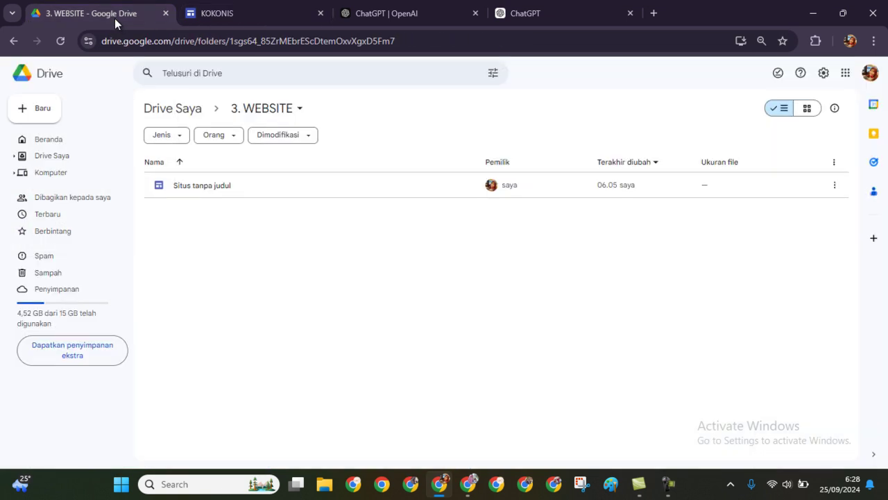
click(74, 144)
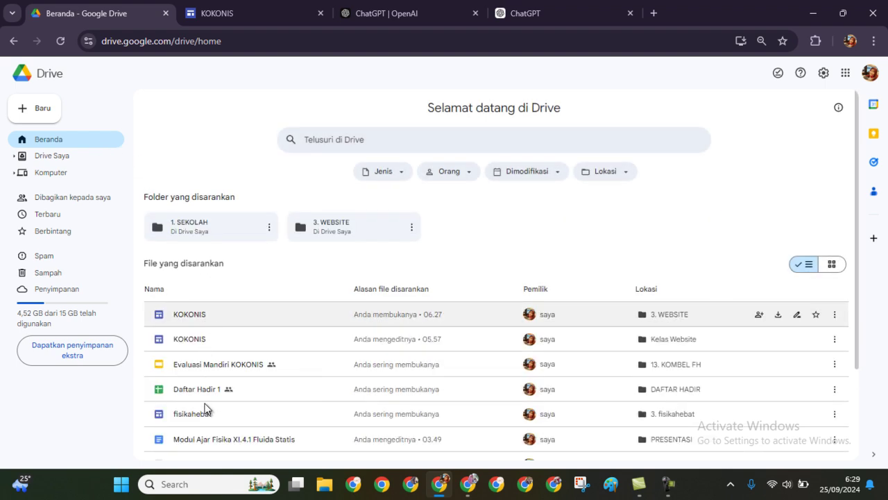
double_click(203, 413)
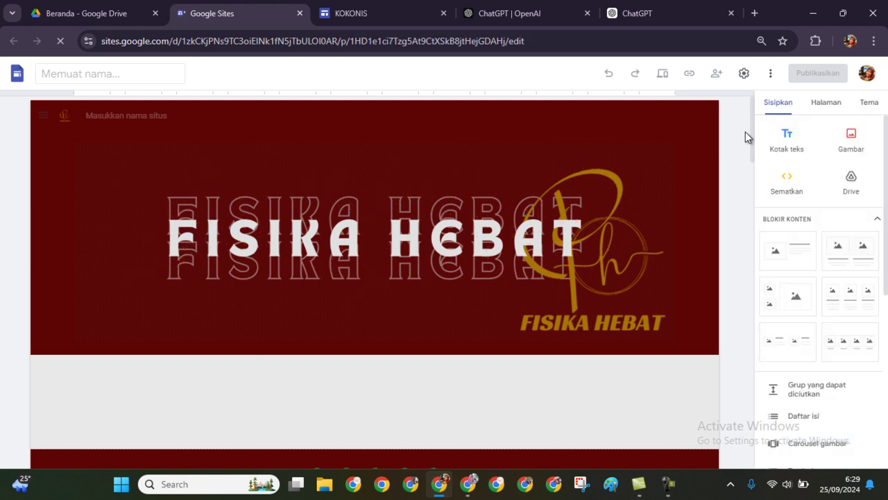
Examine the fisikahebat site's page list, its Ruang Diskusi and Ruang Kolaborasi subpages, and the button section on Beranda
click(830, 110)
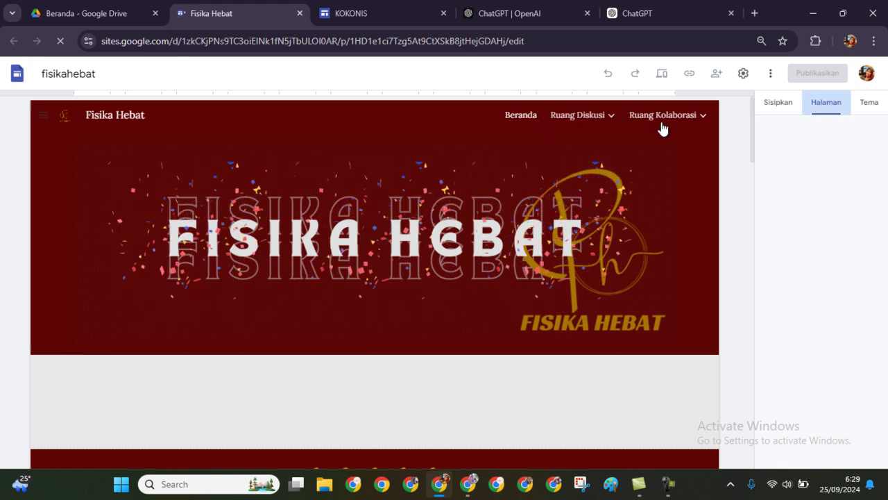
mouse_move(662, 129)
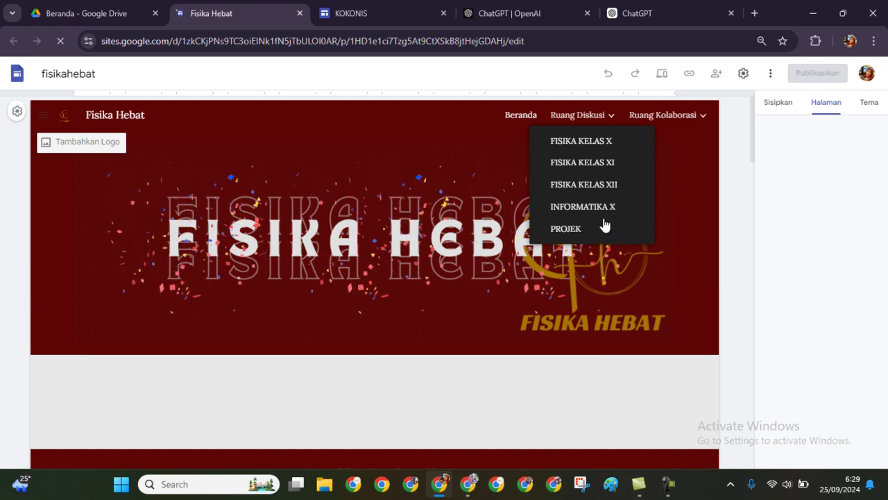
click(704, 116)
click(682, 141)
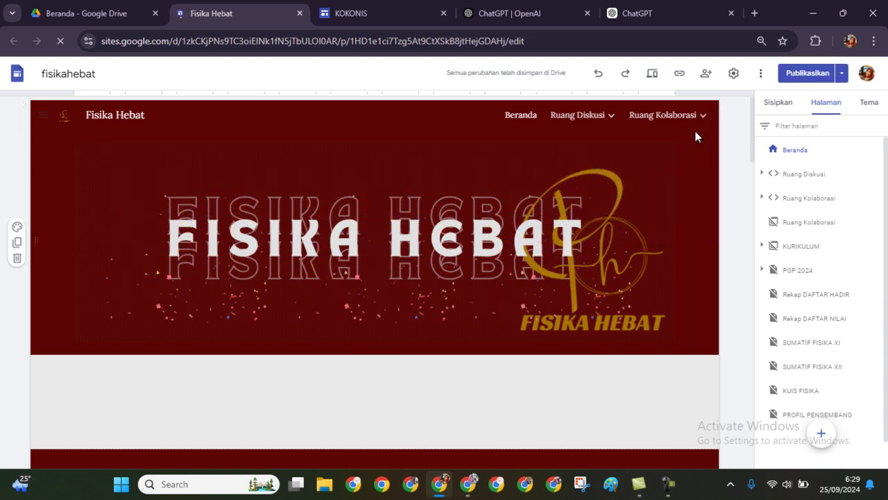
click(699, 118)
click(702, 120)
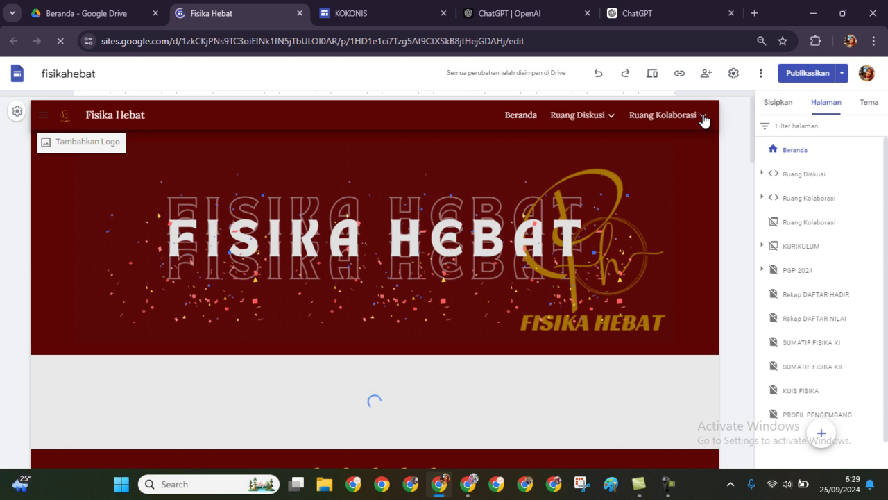
click(703, 119)
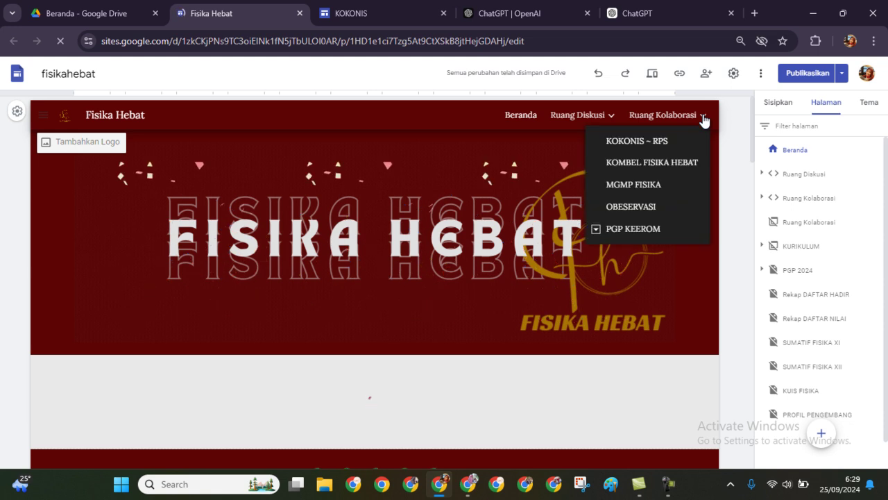
click(678, 170)
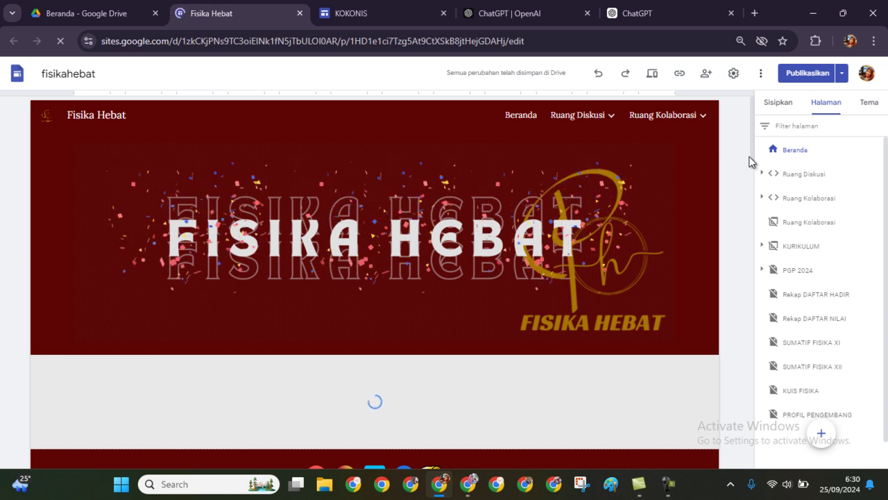
click(702, 122)
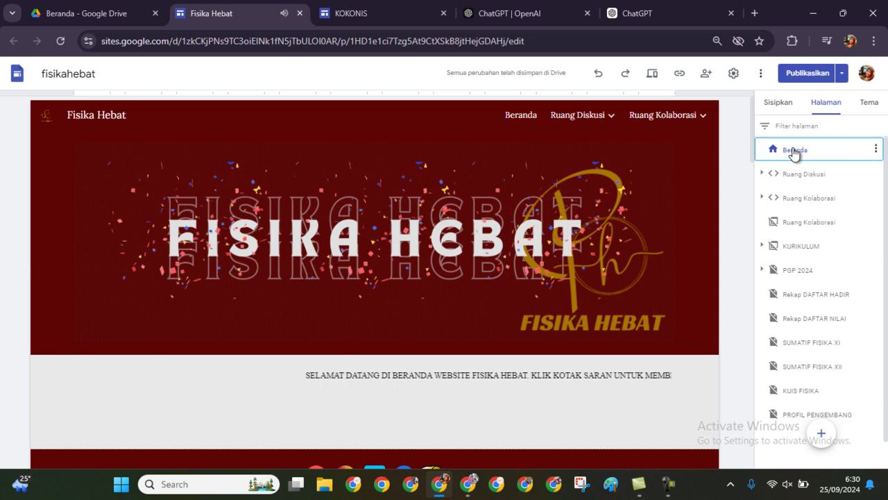
click(753, 250)
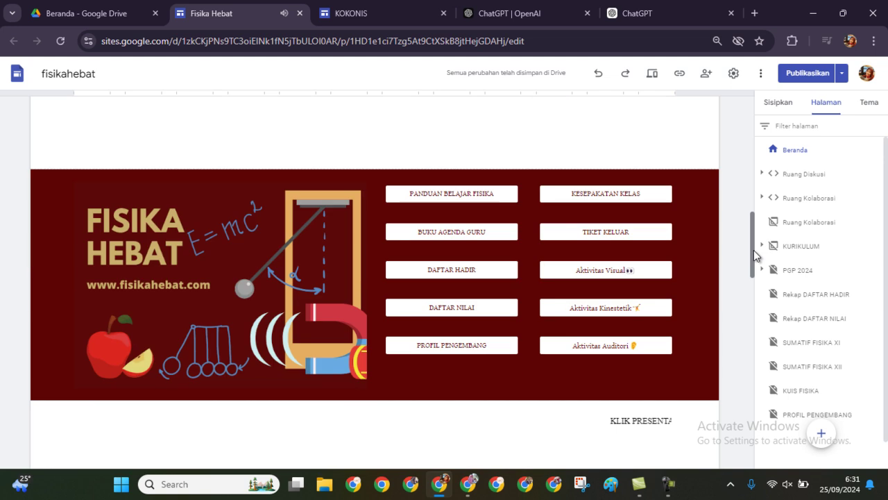
Examine the name and link settings of the PROFIL PENGEMBANG button on fisikahebat's Beranda and close them without changes
click(478, 345)
click(479, 344)
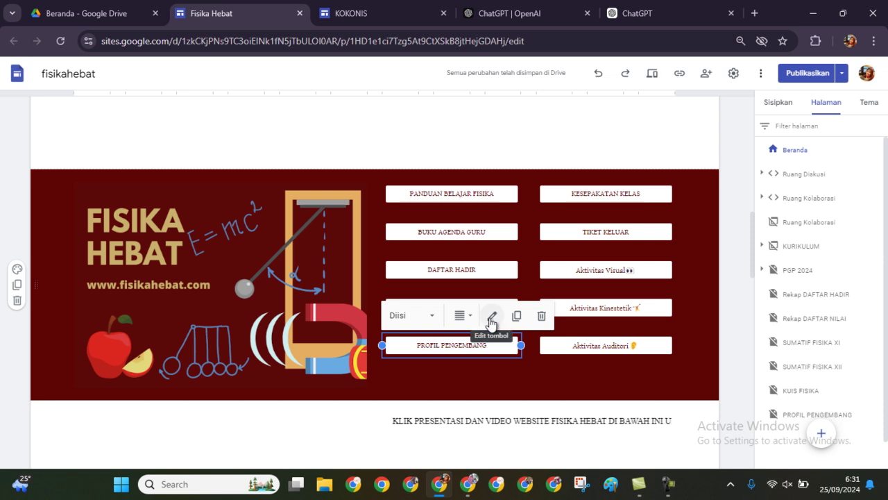
click(492, 316)
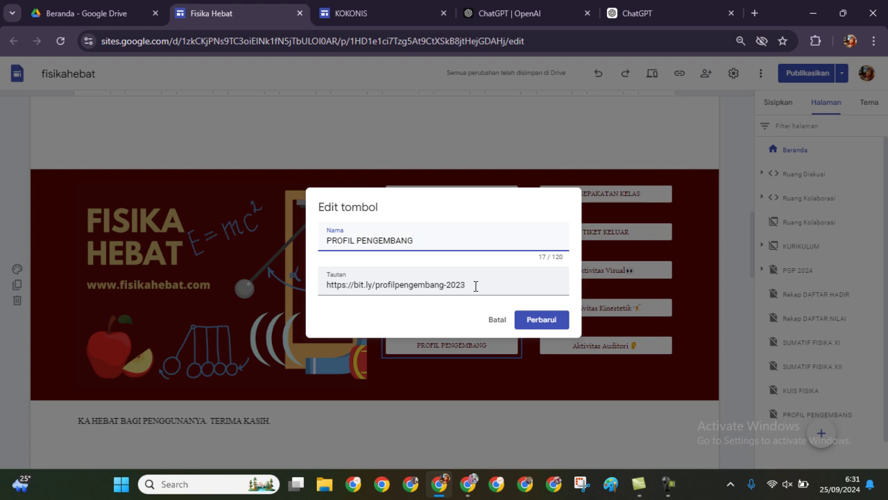
click(541, 320)
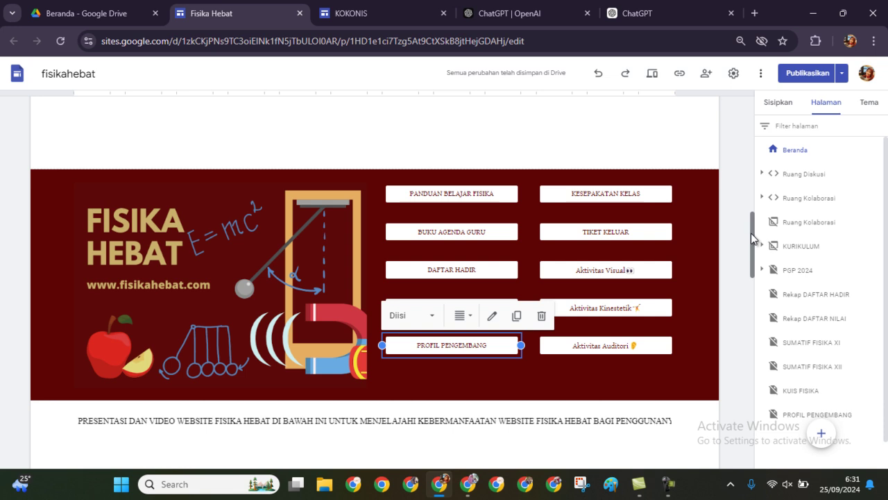
Look through the remaining Beranda sections below the buttons, down to the Note section and the footer
scroll(751, 234, down, 1)
scroll(750, 253, down, 1)
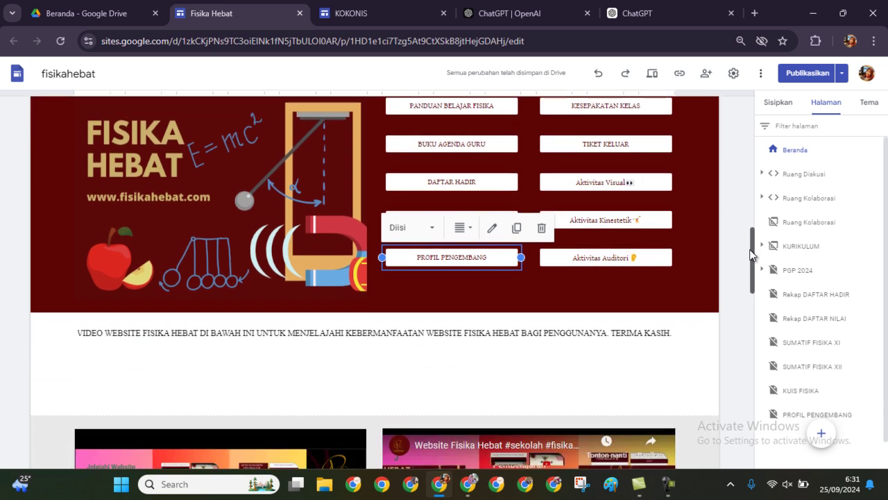
scroll(752, 263, down, 3)
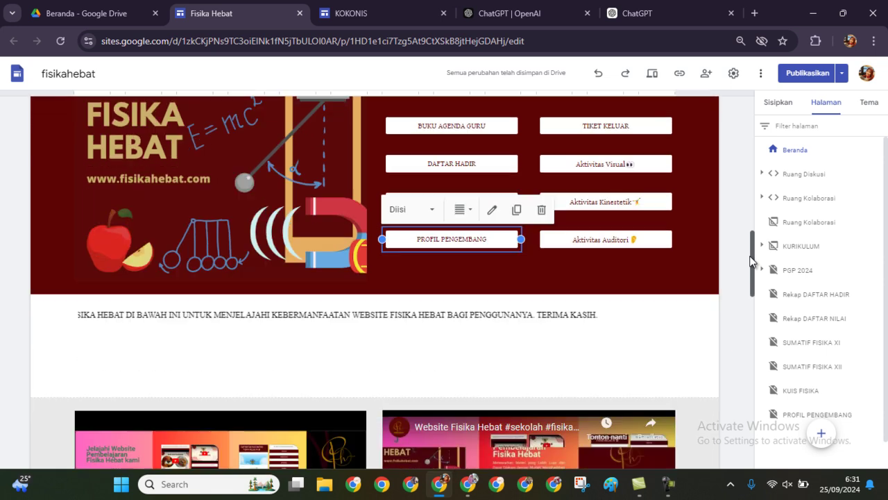
drag(757, 274, 742, 372)
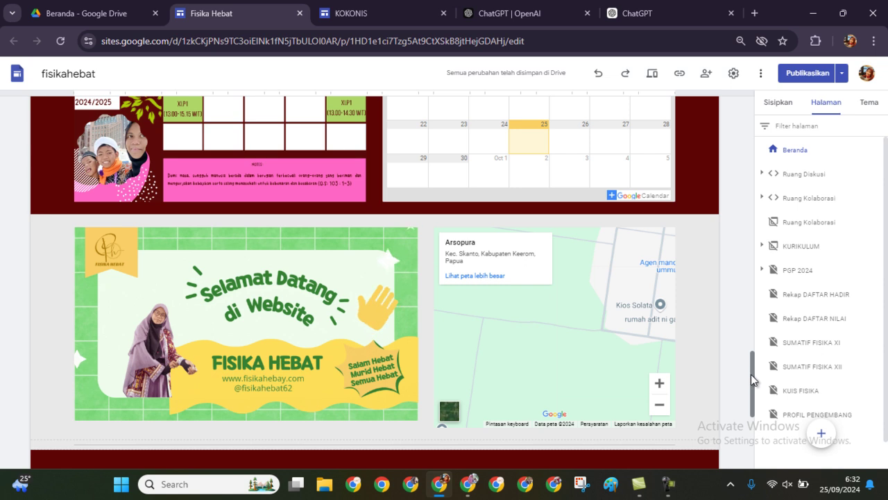
click(754, 429)
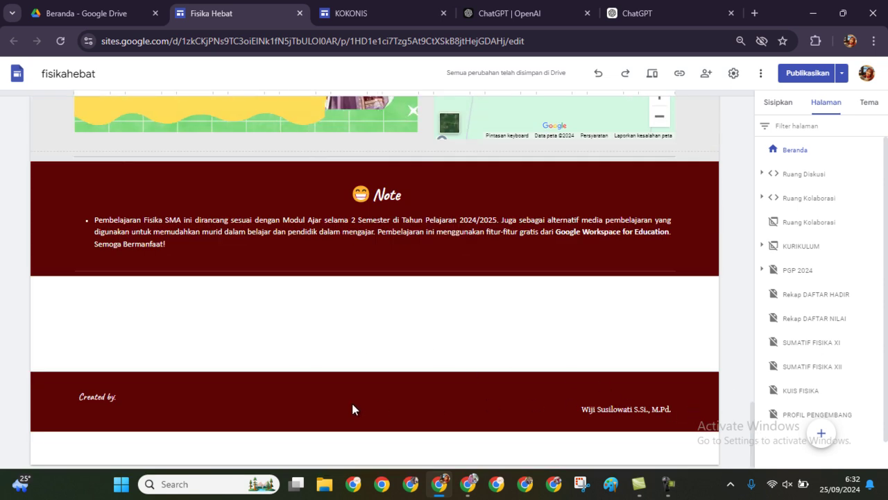
mouse_move(138, 423)
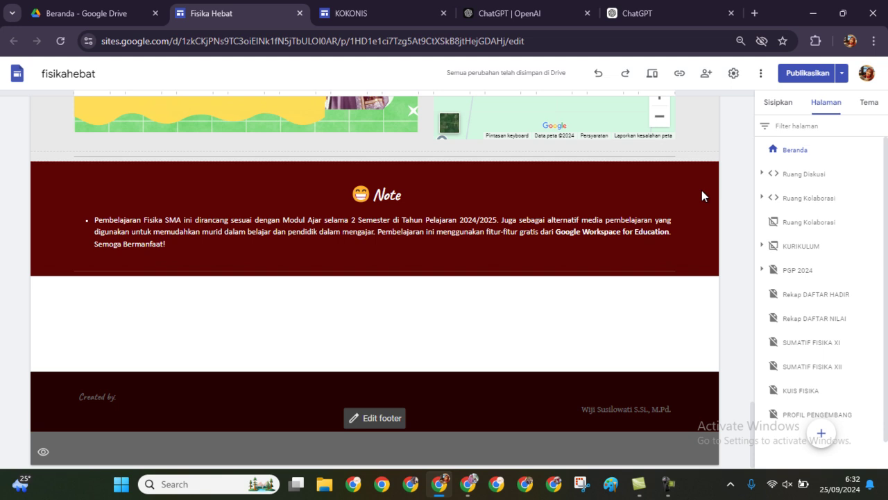
Expand the Ruang Diskusi and Ruang Kolaborasi subpages and look through the whole page list
click(762, 174)
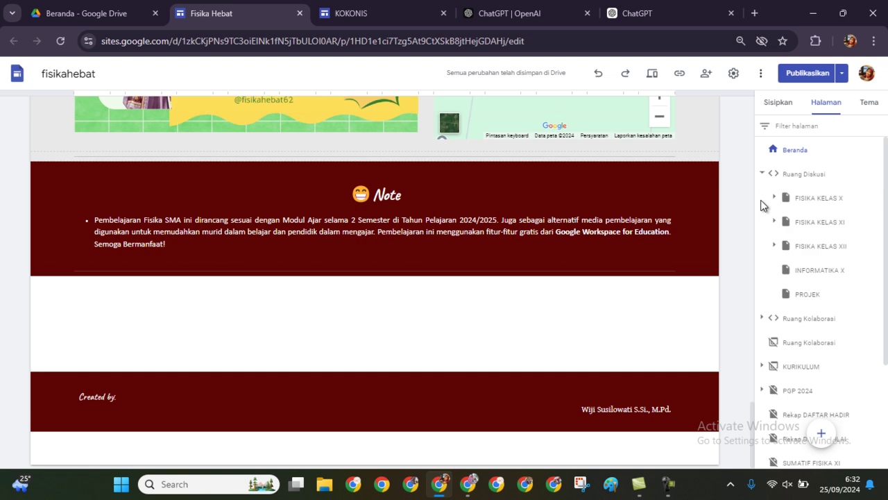
click(761, 319)
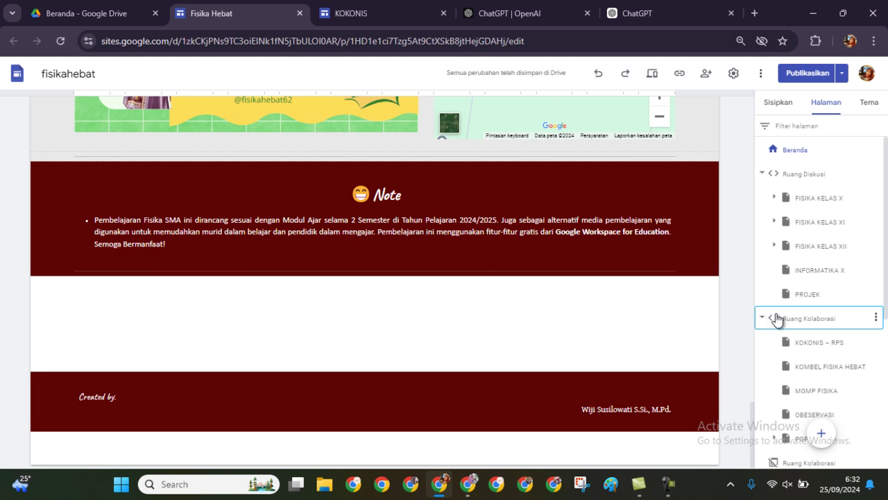
drag(887, 254, 887, 339)
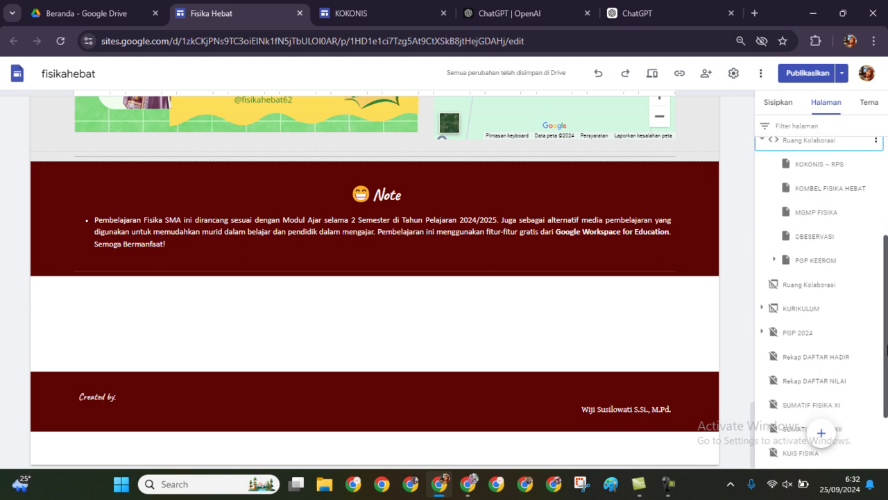
drag(886, 262, 751, 114)
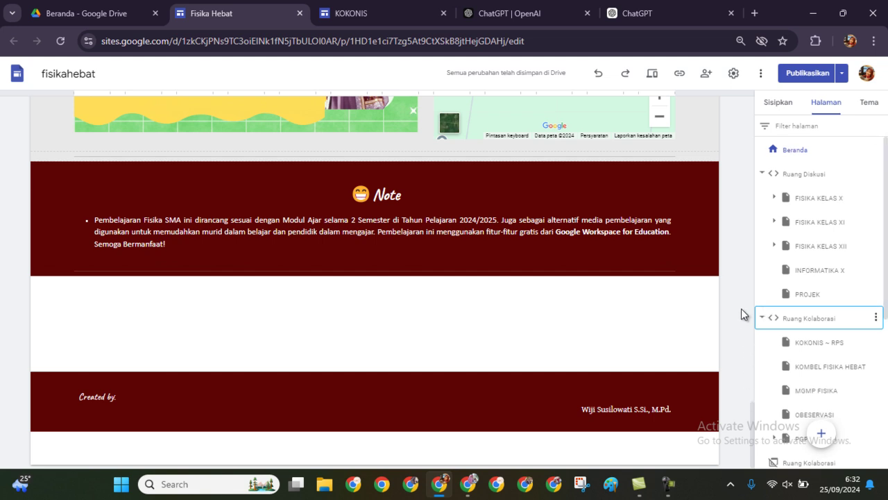
Examine the class schedule image and the quick insert options around its section, including file upload, without inserting anything
scroll(741, 294, up, 6)
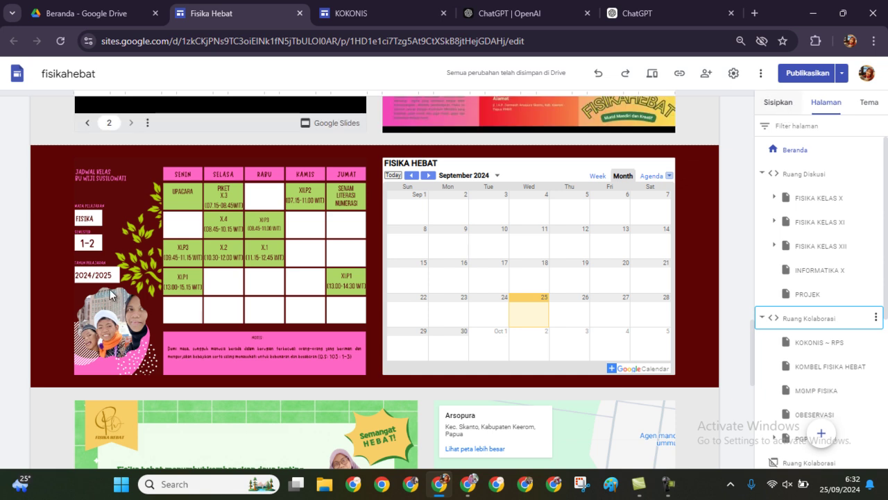
click(200, 254)
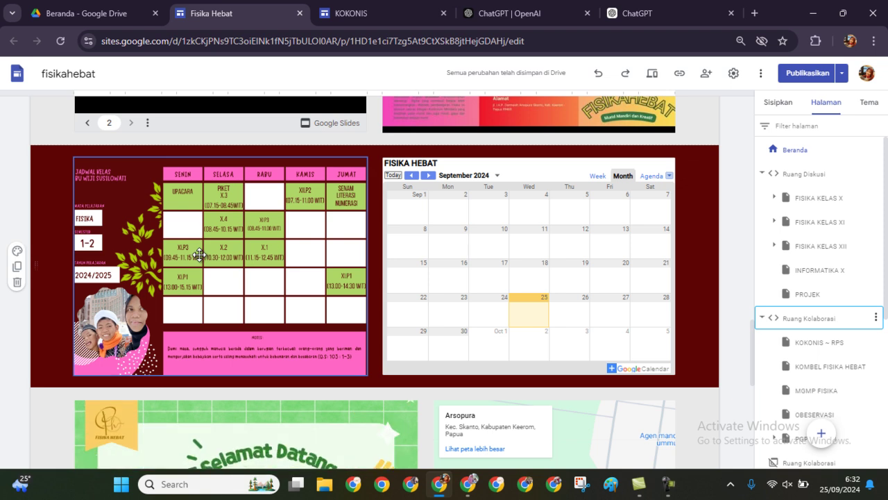
click(695, 128)
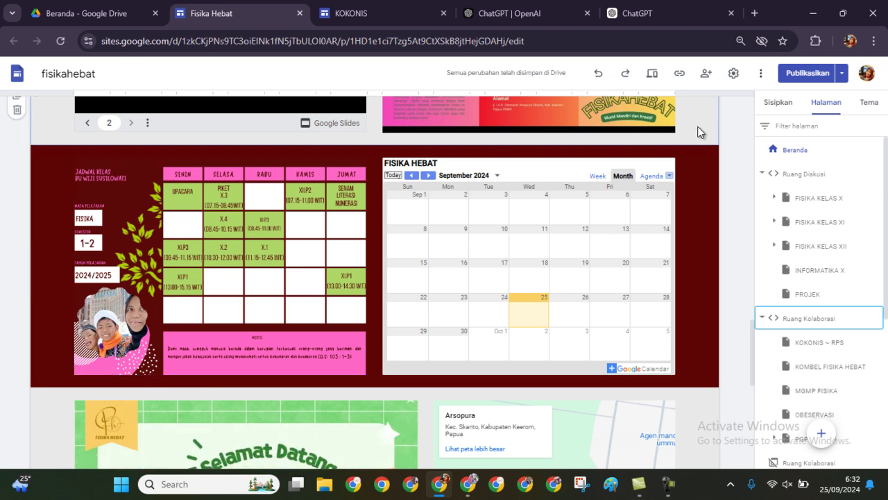
double_click(698, 133)
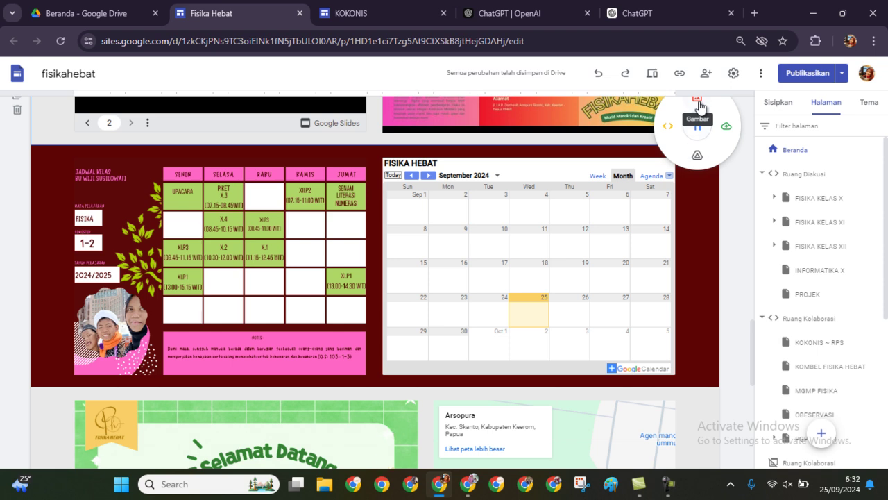
click(727, 128)
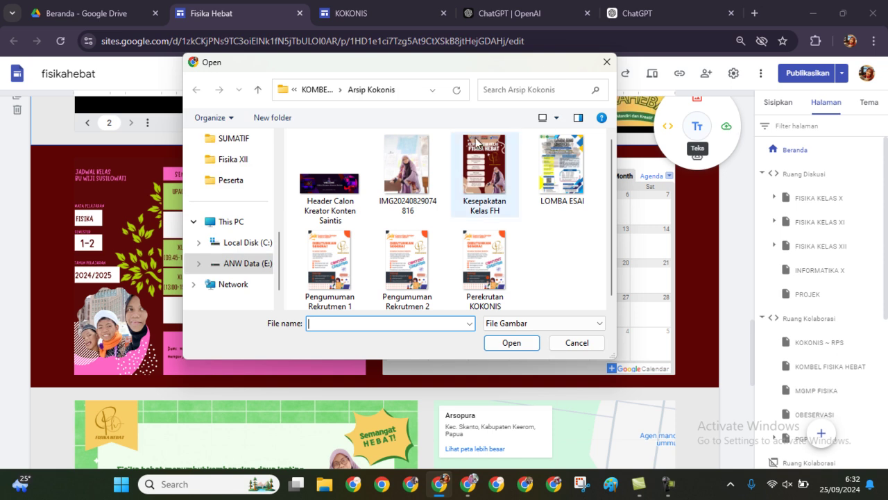
click(606, 63)
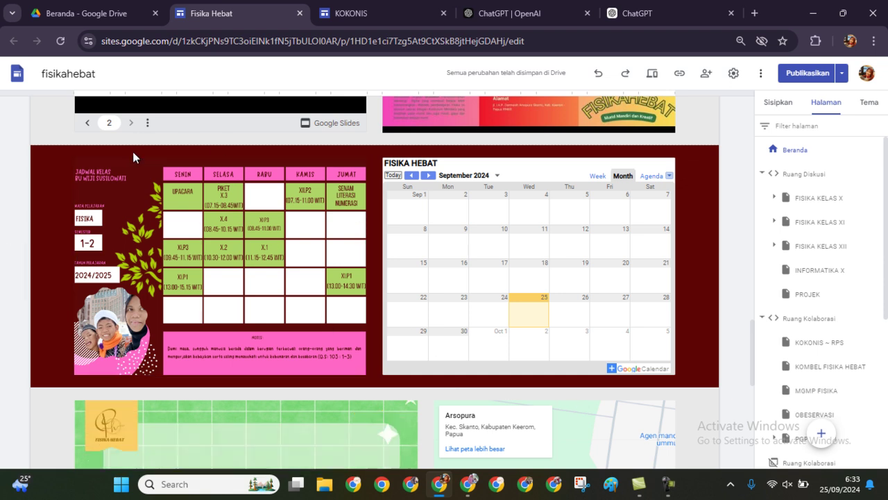
double_click(377, 142)
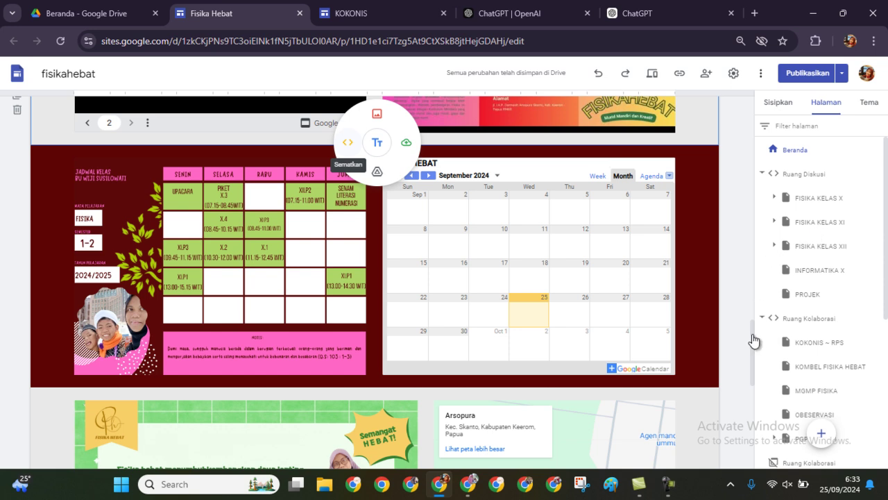
click(750, 230)
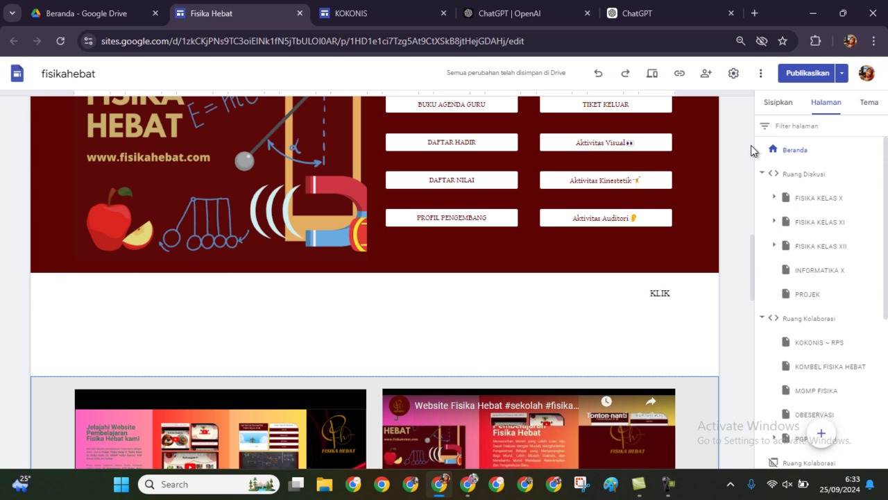
Examine the URL and HTML code options for embedding web content (Sematkan) and cancel the dialog
click(777, 102)
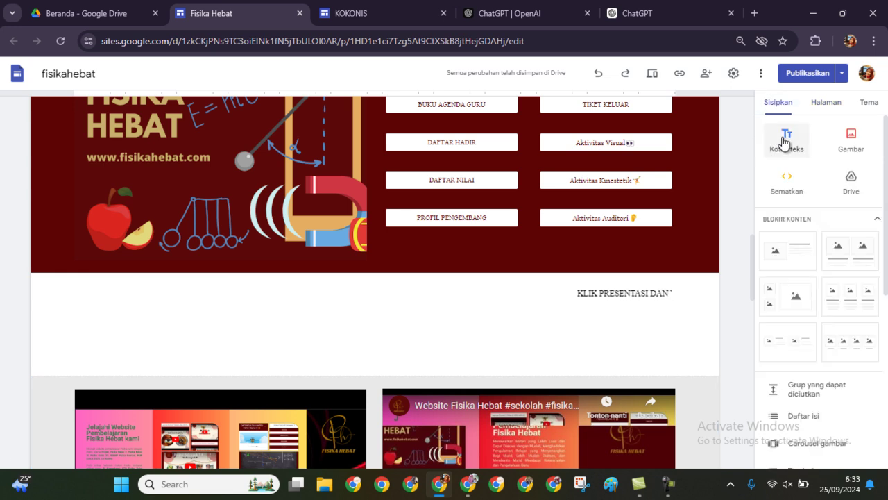
click(788, 173)
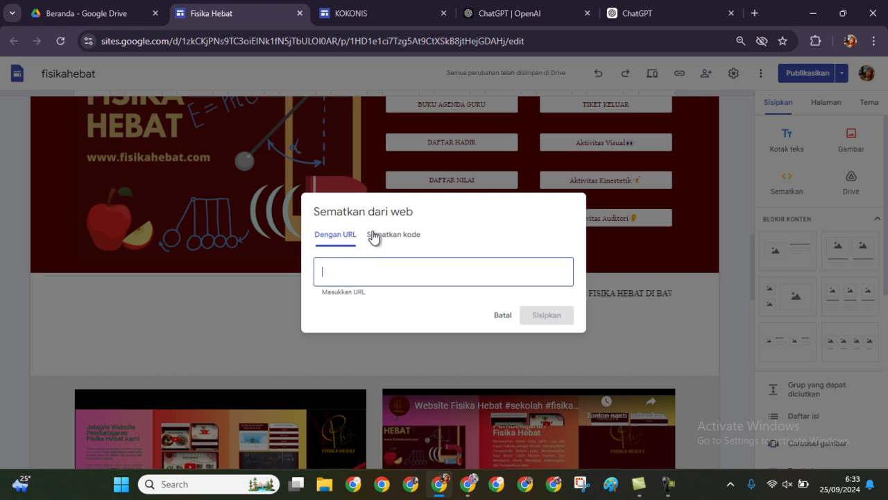
click(395, 236)
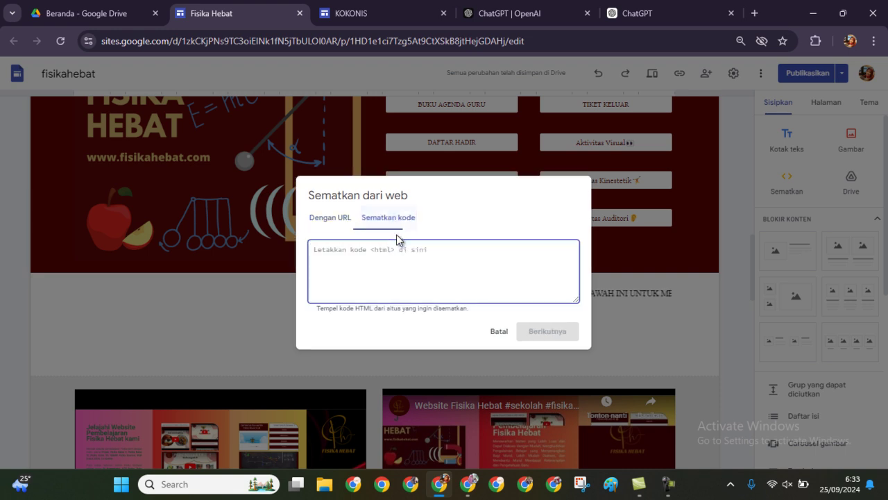
click(498, 333)
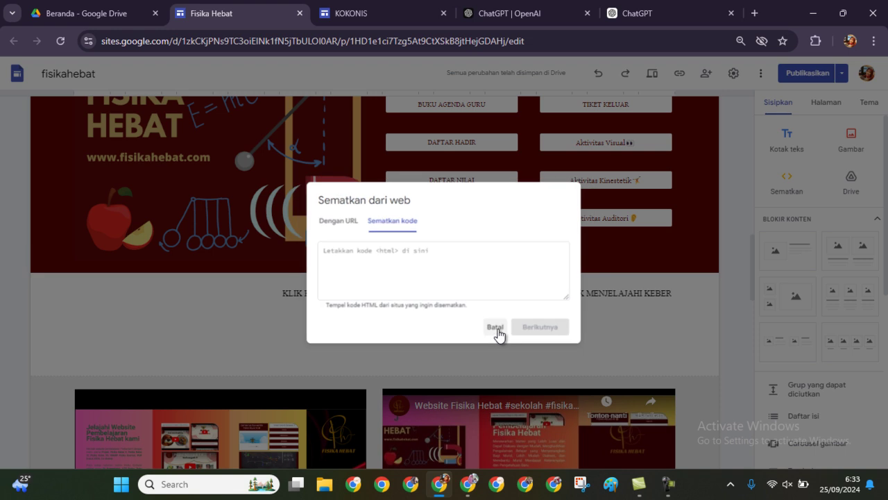
Inspect the HTML marquee code behind the running text below the button section and cancel the edit
click(413, 329)
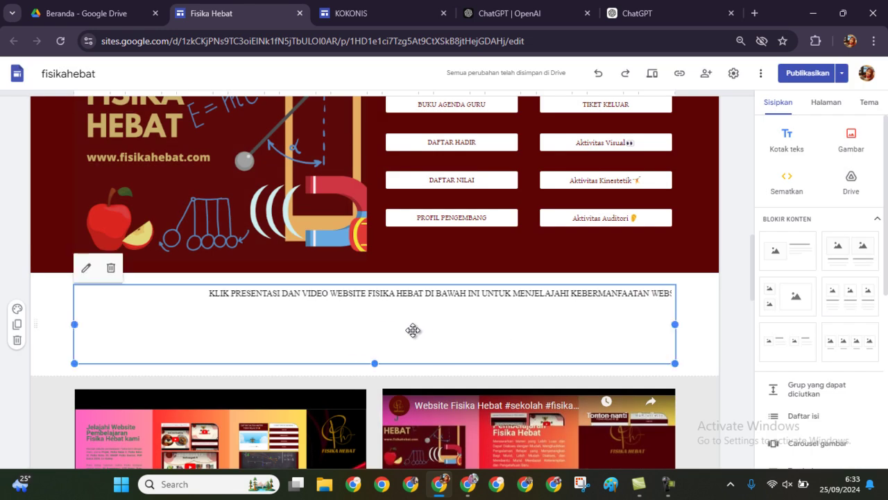
click(86, 268)
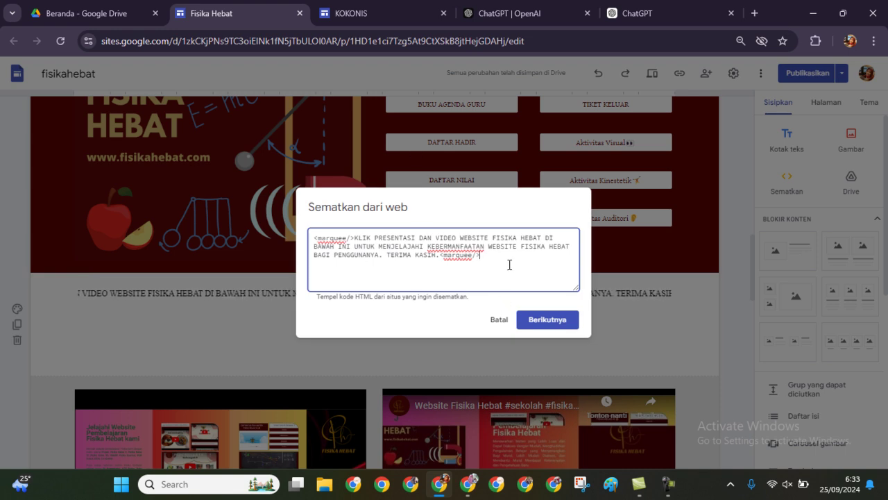
click(501, 320)
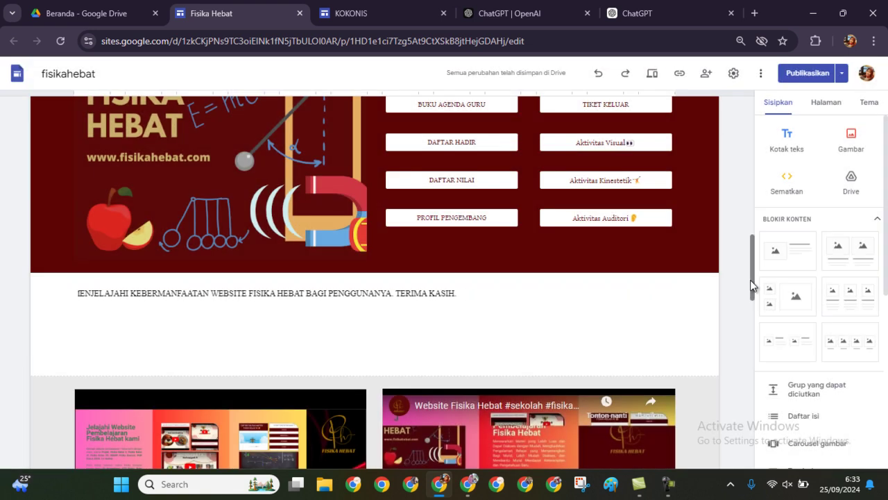
Examine the compass image, visitor counter, social media icons and welcome running text near the start of Beranda
drag(750, 280, 747, 206)
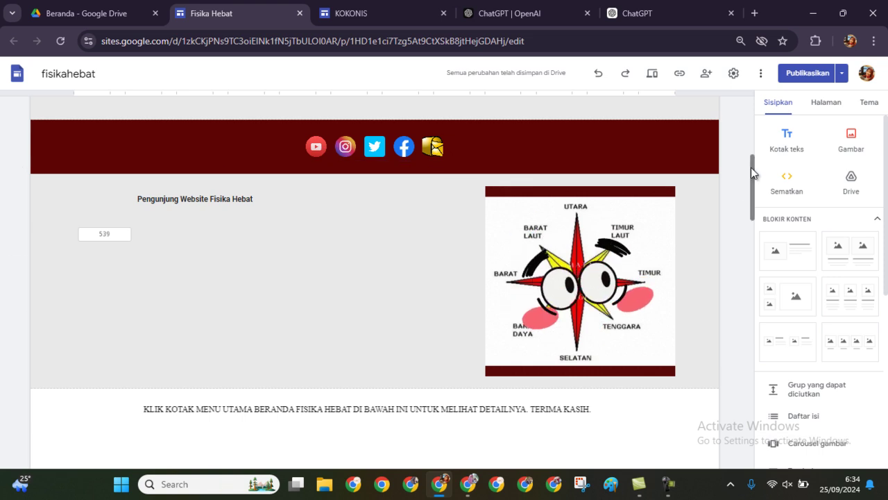
scroll(751, 156, up, 1)
drag(751, 156, 752, 128)
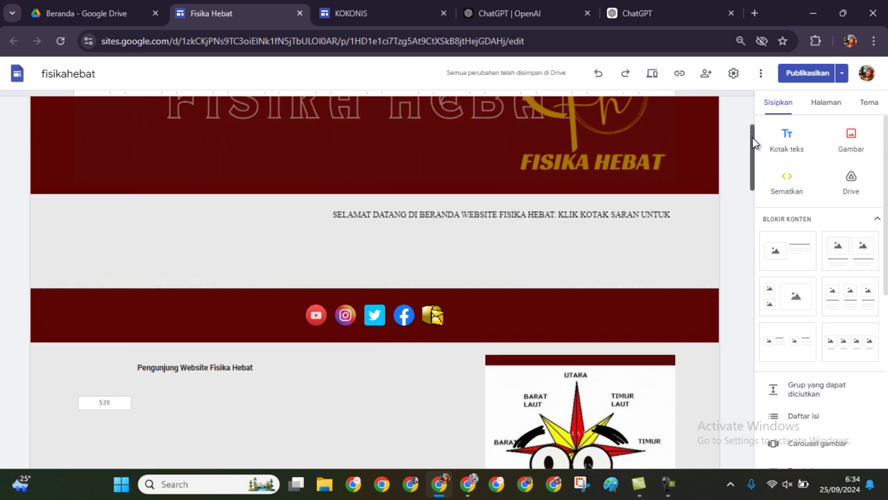